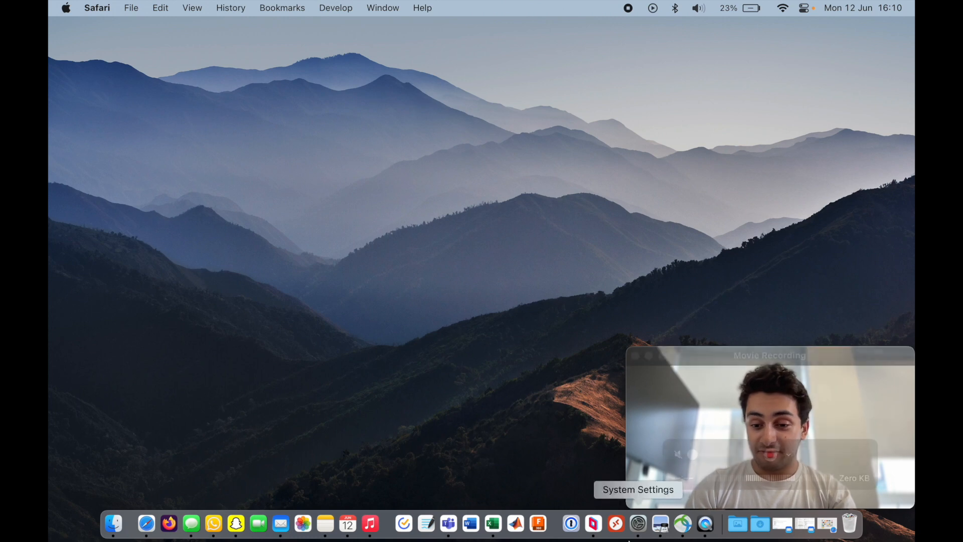
- Open the sent email about purchasing arrangements for UCLR teams and review the listed UPI and student number details
left_click(791, 534)
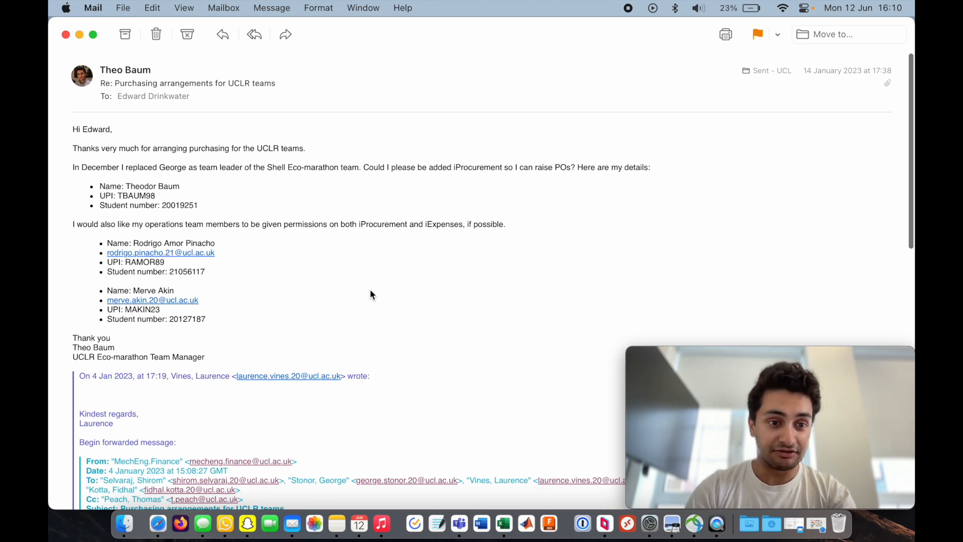
scroll(253, 296, "down", 2)
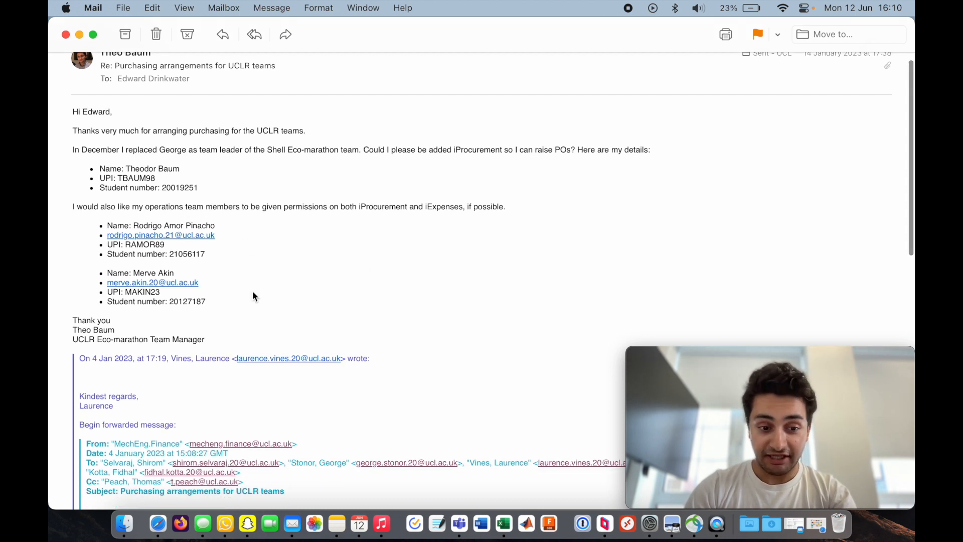
scroll(254, 296, "down", 5)
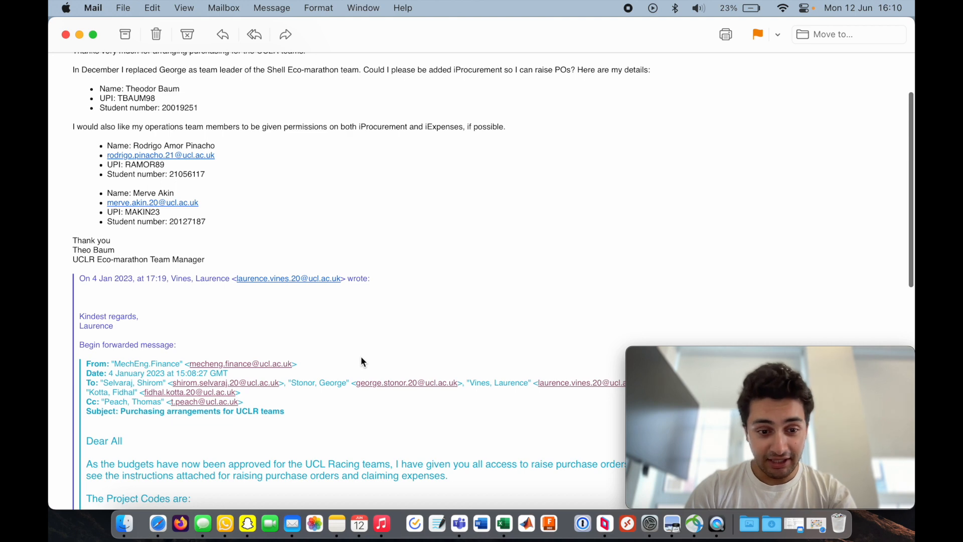
scroll(361, 361, "up", 5)
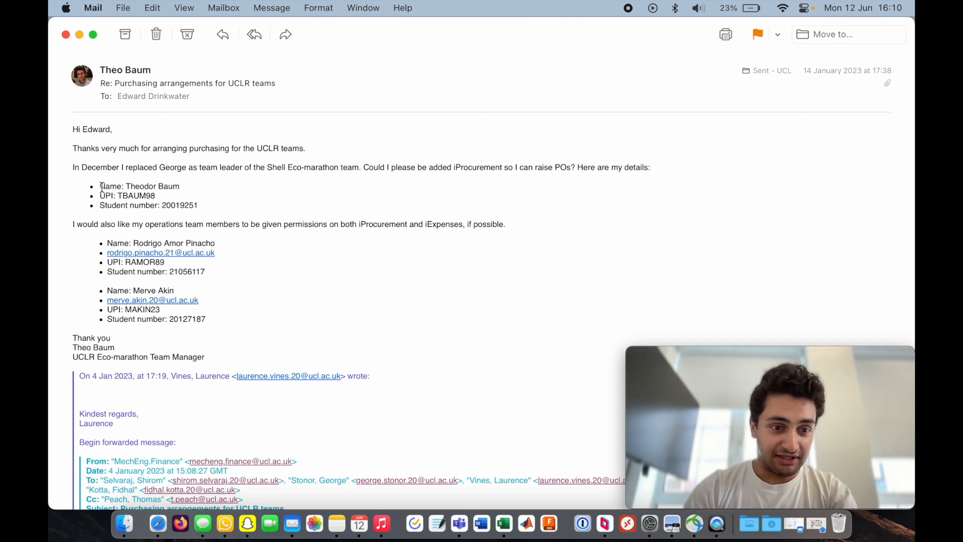
left_click_drag(102, 187, 188, 187)
triple_click(101, 195)
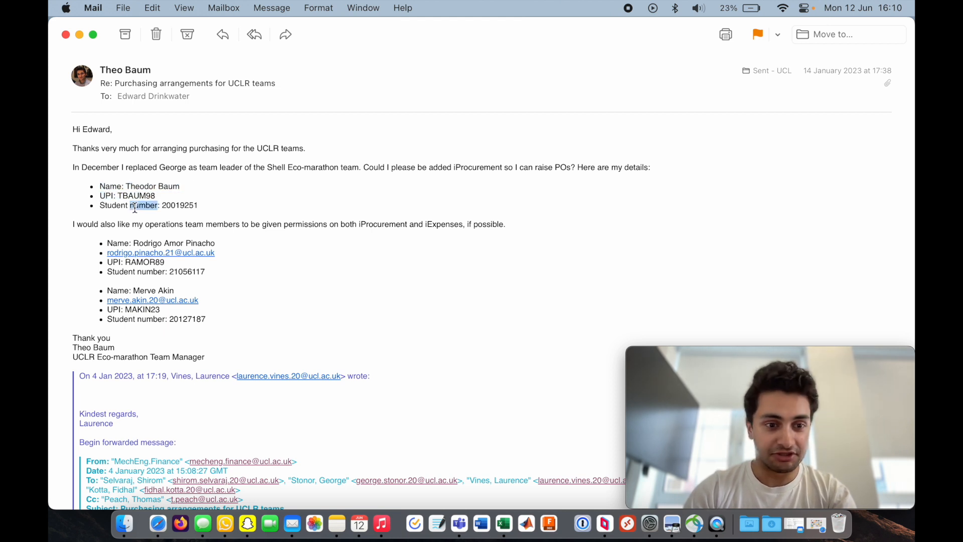
triple_click(134, 206)
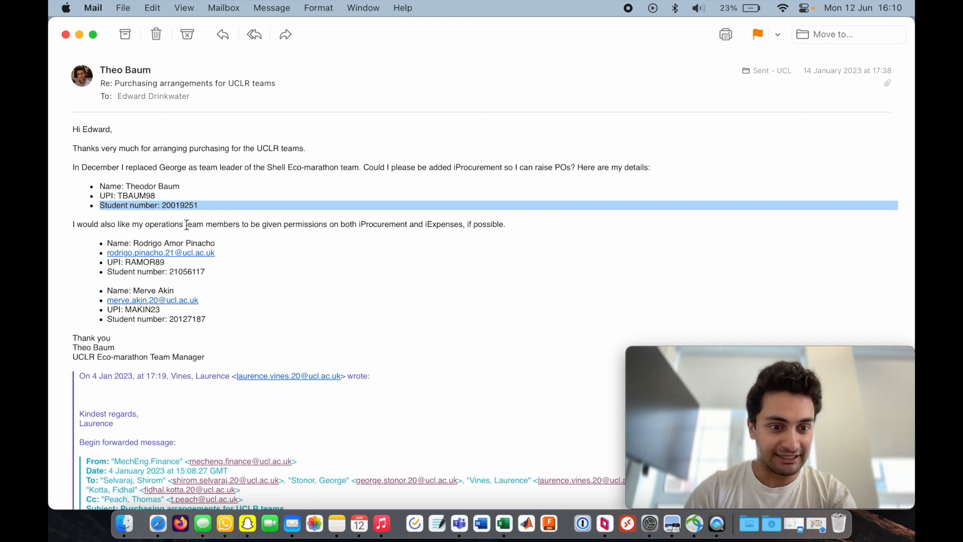
left_click(266, 285)
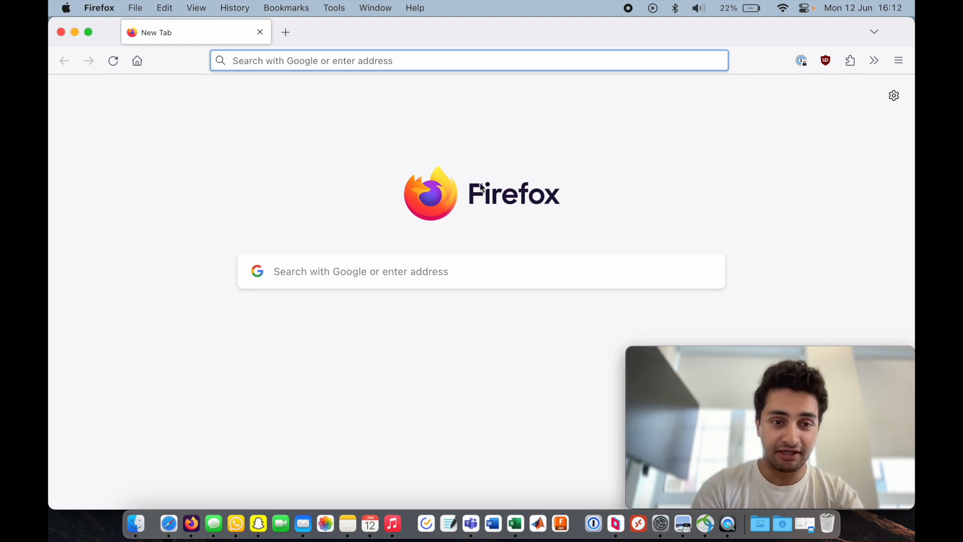
- Search the web for ucl myfinance and open the Finance - UCL – University College London result
type("ucl myfinance")
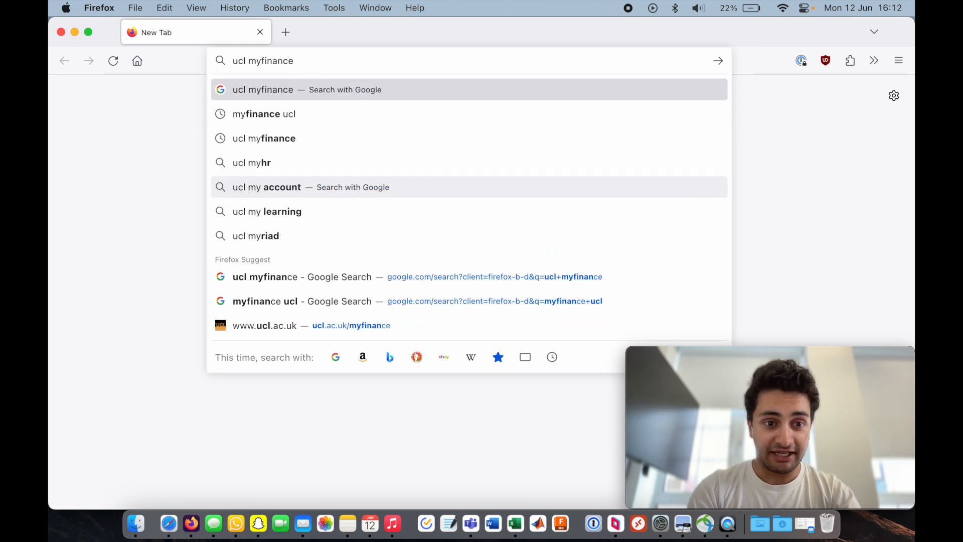
key("Return")
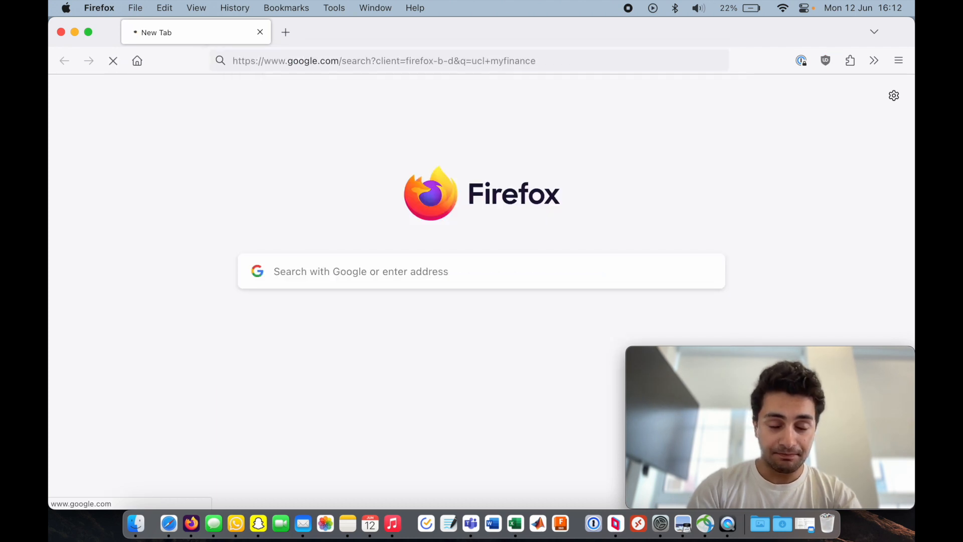
scroll(468, 255, "down", 2)
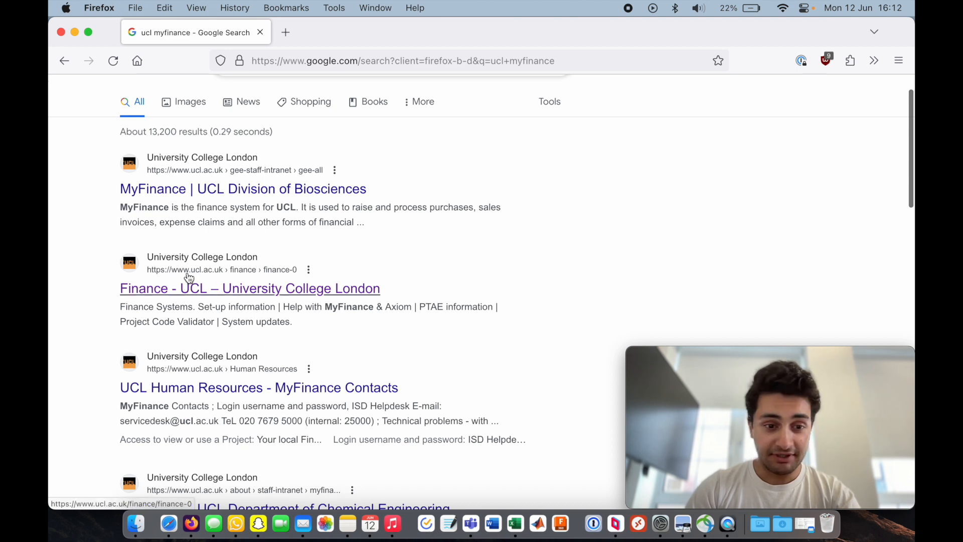
left_click(191, 293)
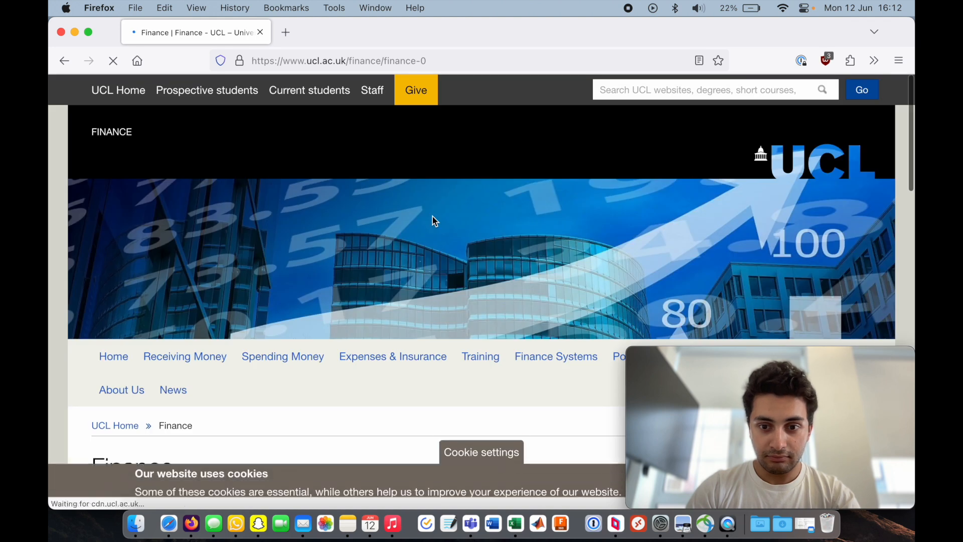
- Open the MyFinance Login link in the System Access section of the Finance page
scroll(432, 218, "down", 5)
scroll(529, 282, "down", 4)
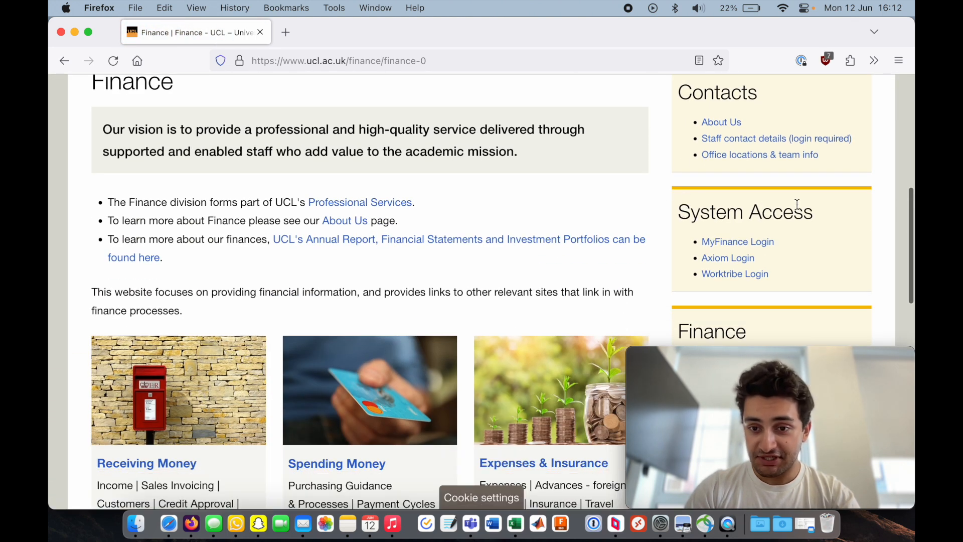
left_click(759, 246)
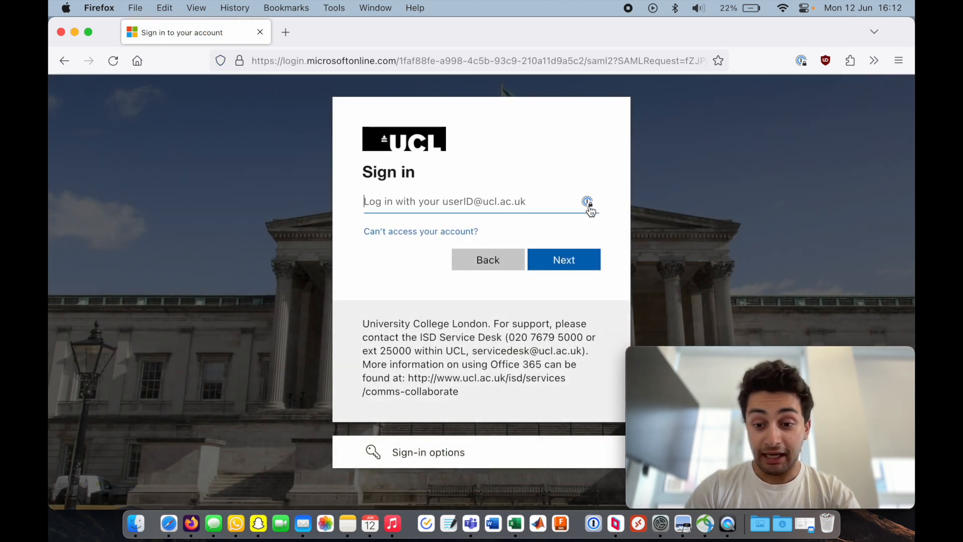
- Sign in to the UCL account using the saved user ID and password from the password manager
left_click(588, 203)
left_click(507, 235)
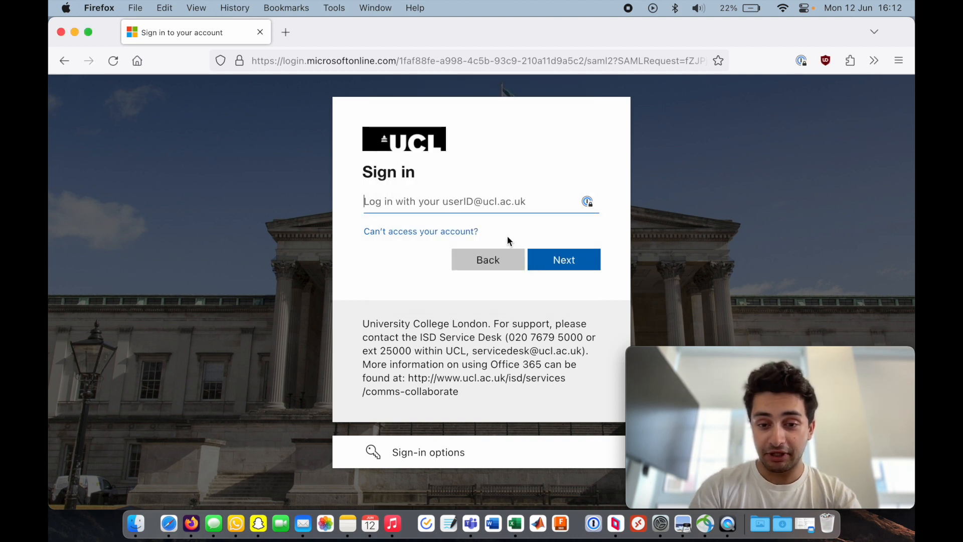
key("Down")
key("Down")
key("Return")
left_click(564, 262)
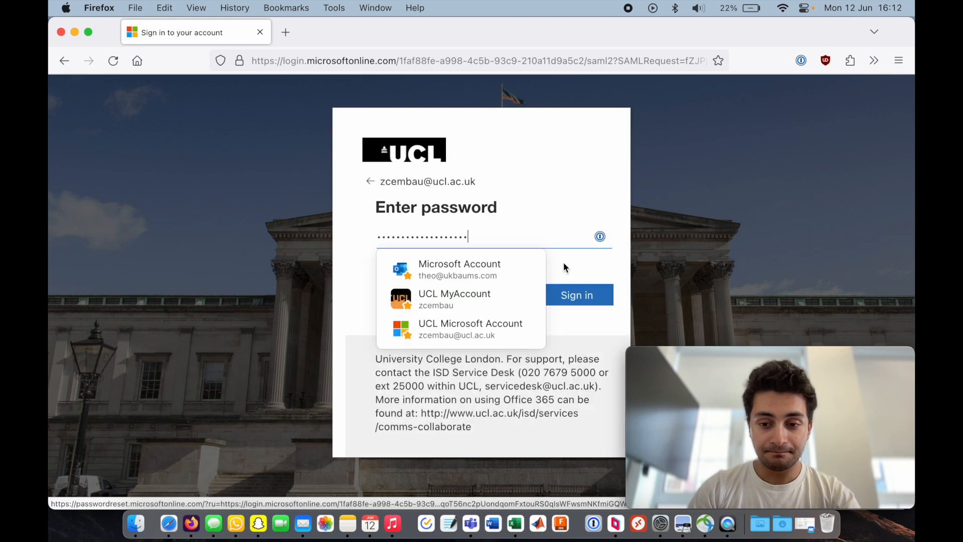
left_click(574, 294)
left_click(423, 273)
left_click(563, 301)
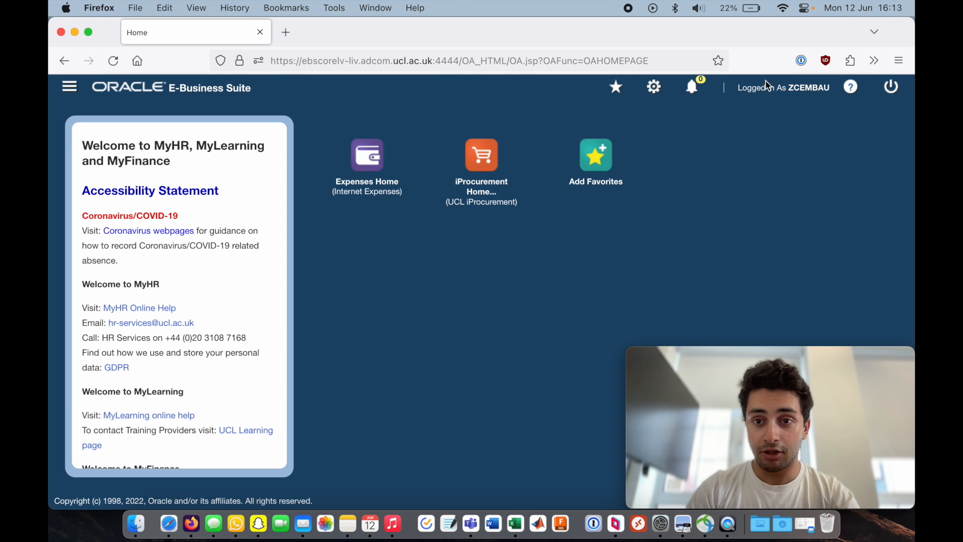
left_click(783, 8)
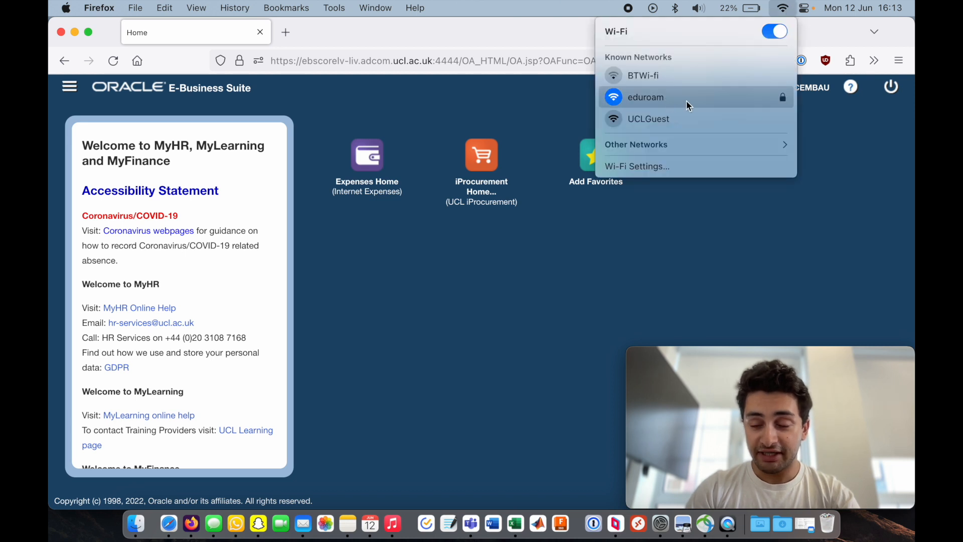
left_click(699, 95)
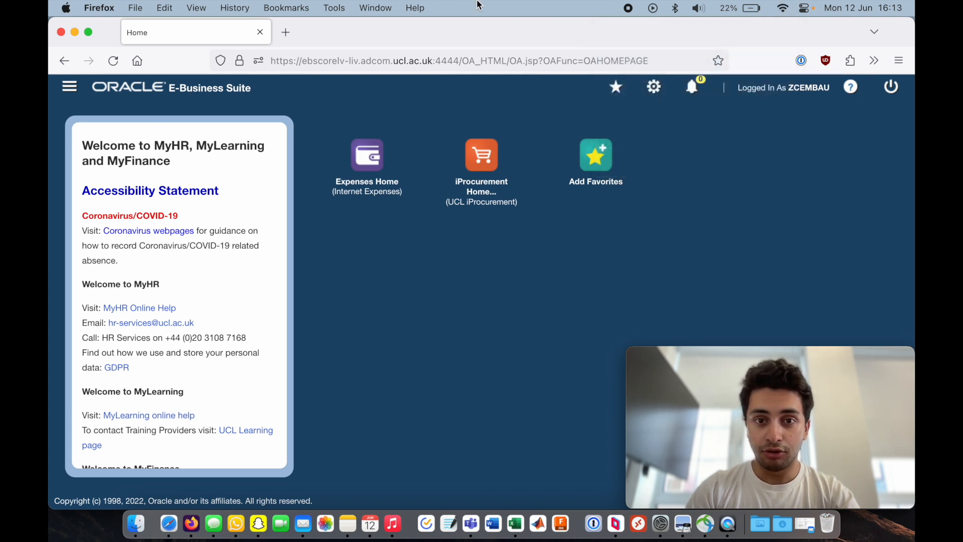
left_click(499, 8)
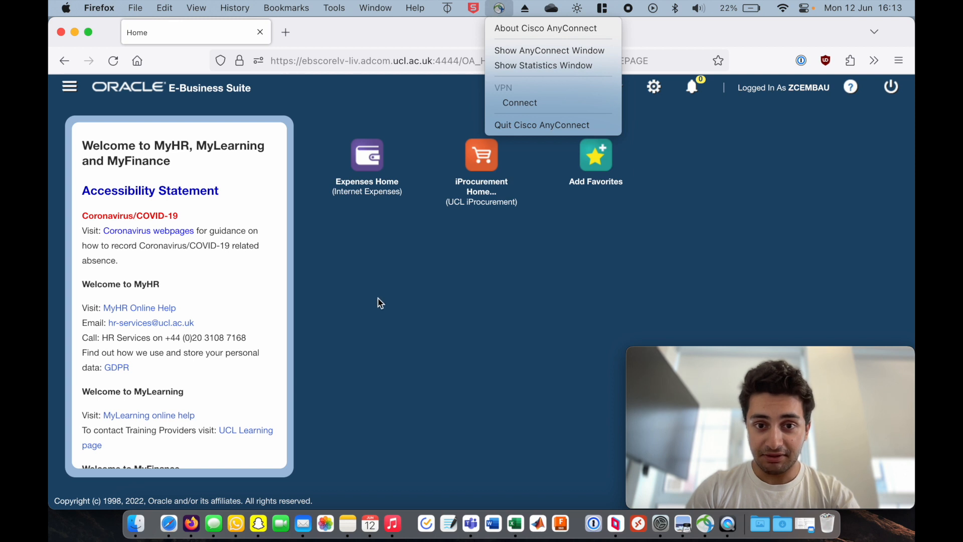
left_click(396, 303)
left_click(705, 524)
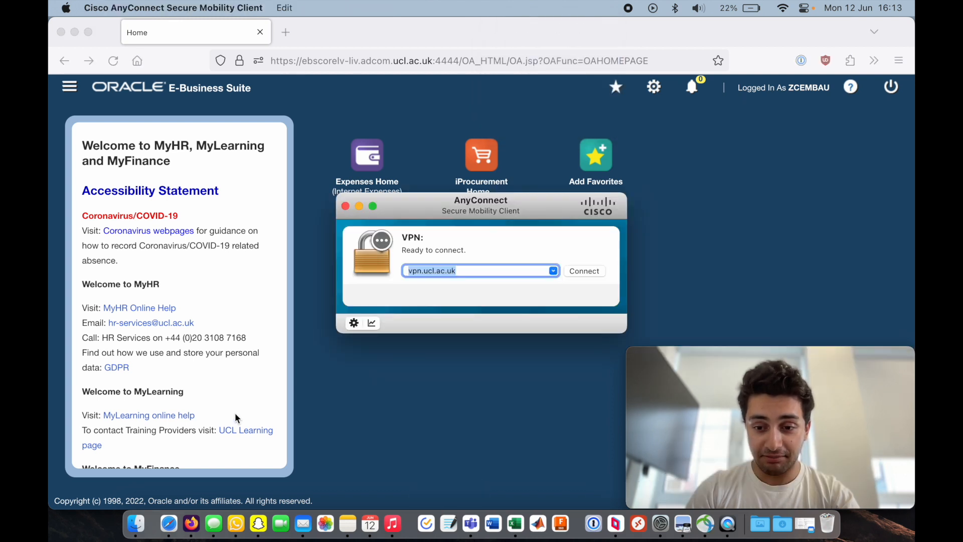
left_click_drag(410, 201, 348, 190)
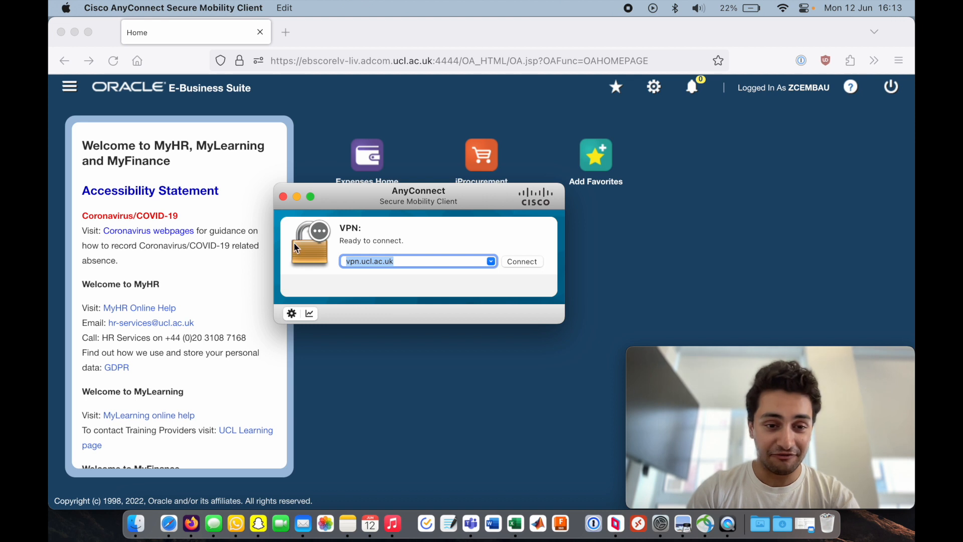
left_click(282, 196)
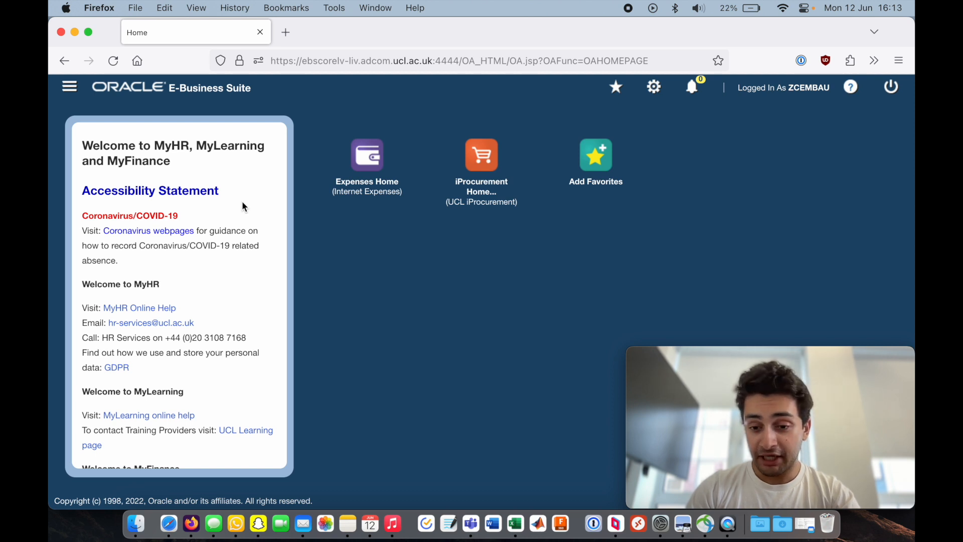
- Run the Concurrent program under UCL Student Expenses from the navigator
left_click(69, 89)
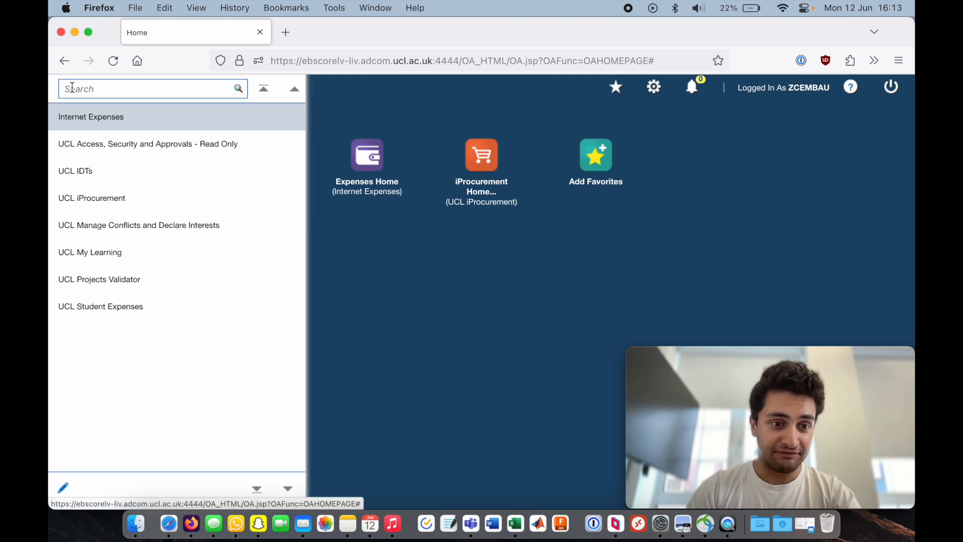
left_click(82, 312)
left_click(243, 336)
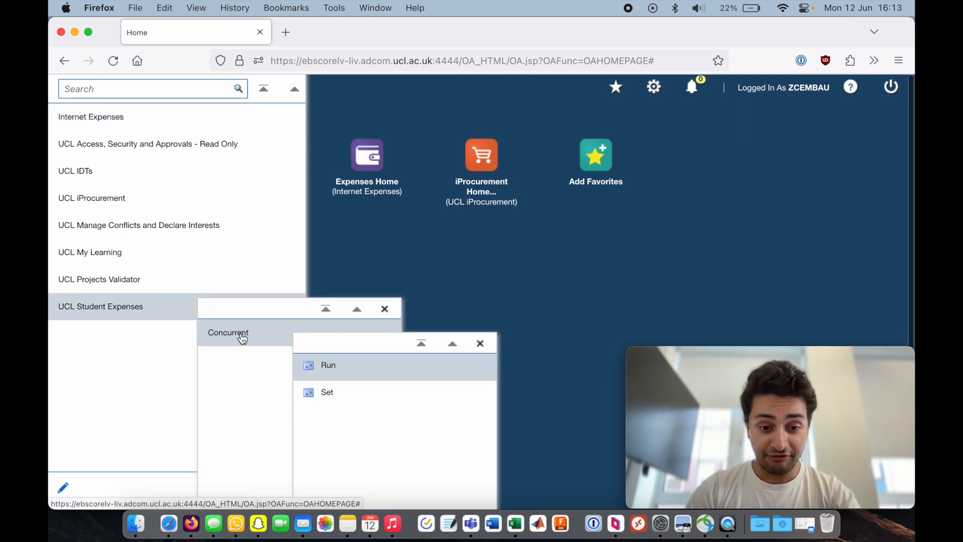
left_click(328, 370)
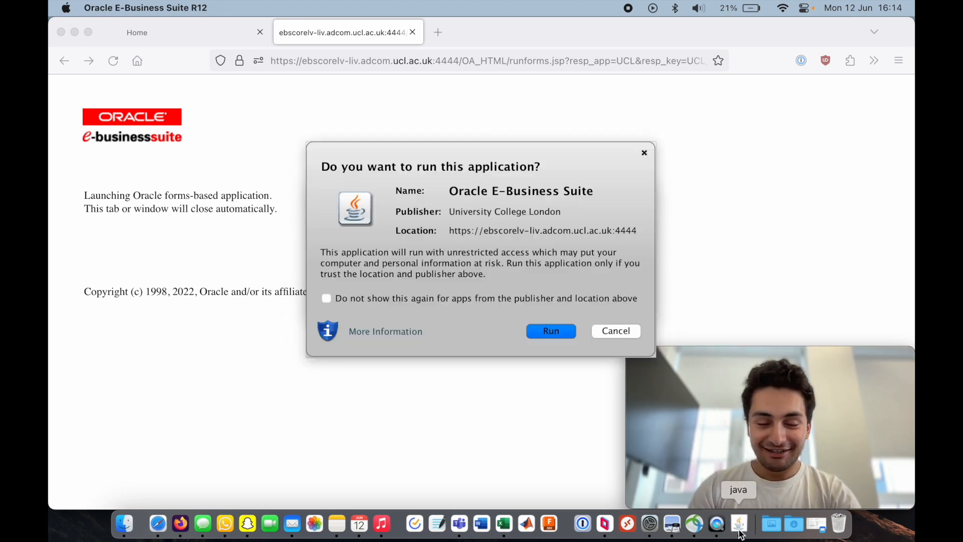
- Allow the Oracle E-Business Suite application to run without showing this prompt again
left_click(382, 298)
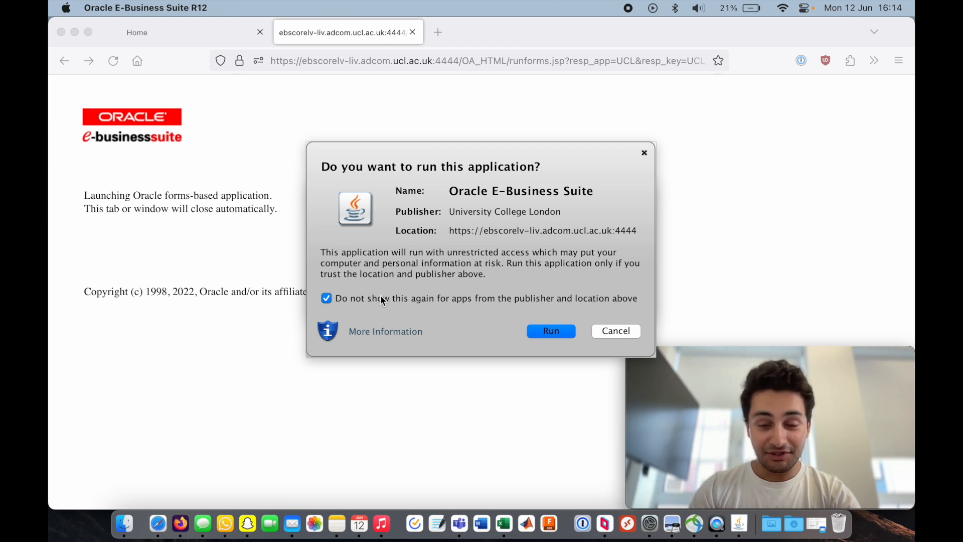
left_click(546, 333)
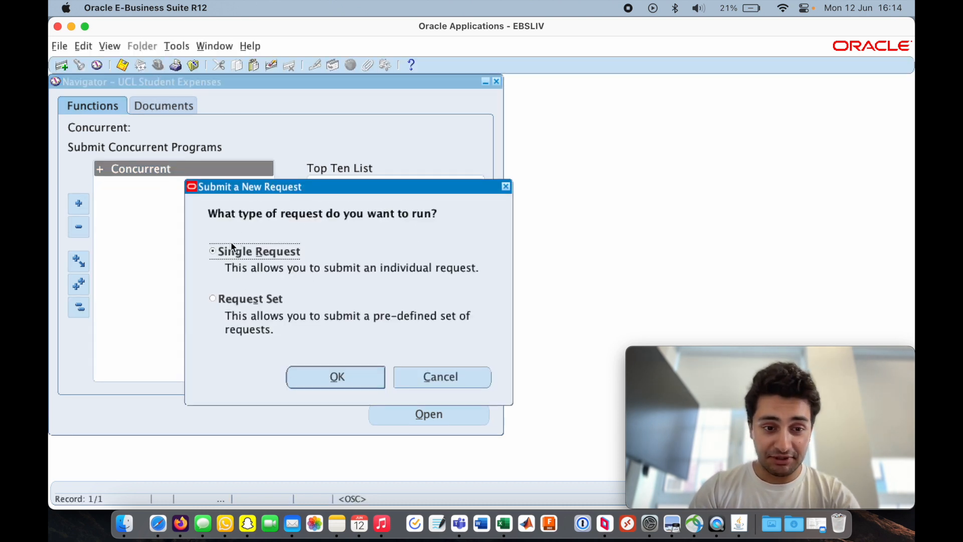
- Submit a single request and choose UCL Student Expenses Update Reimbursement Bank Account as the program name
left_click(332, 379)
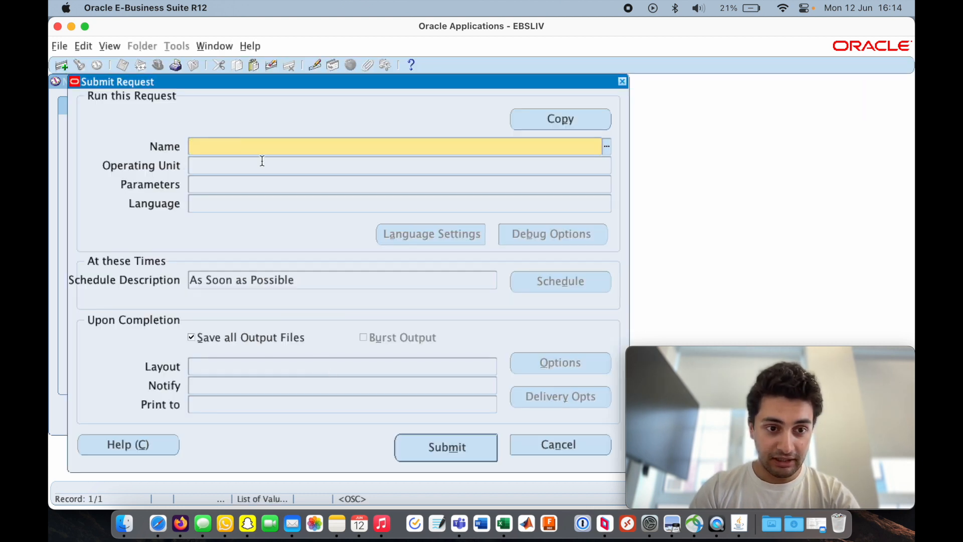
left_click(607, 149)
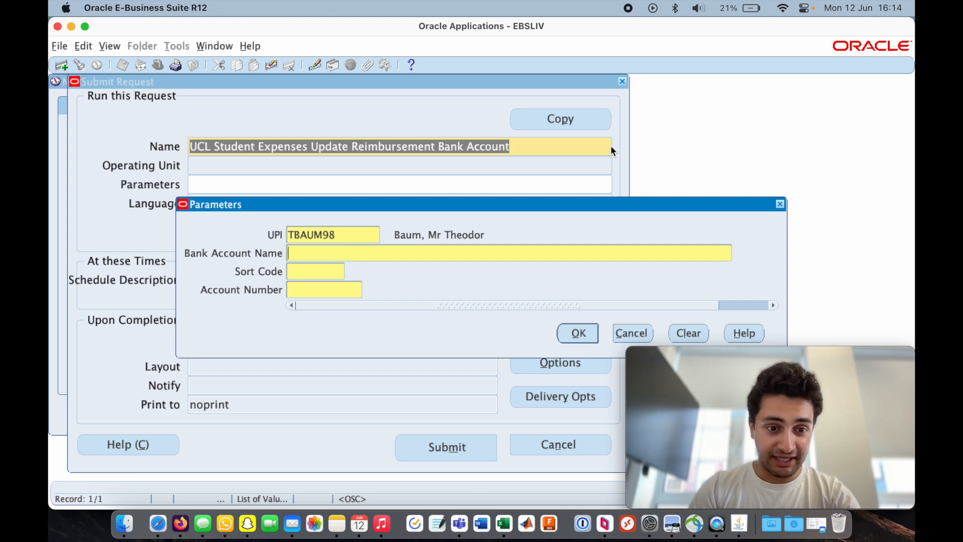
- Enter the account holder's full name as the bank account name in the parameters
left_click(350, 259)
left_click_drag(378, 206, 362, 217)
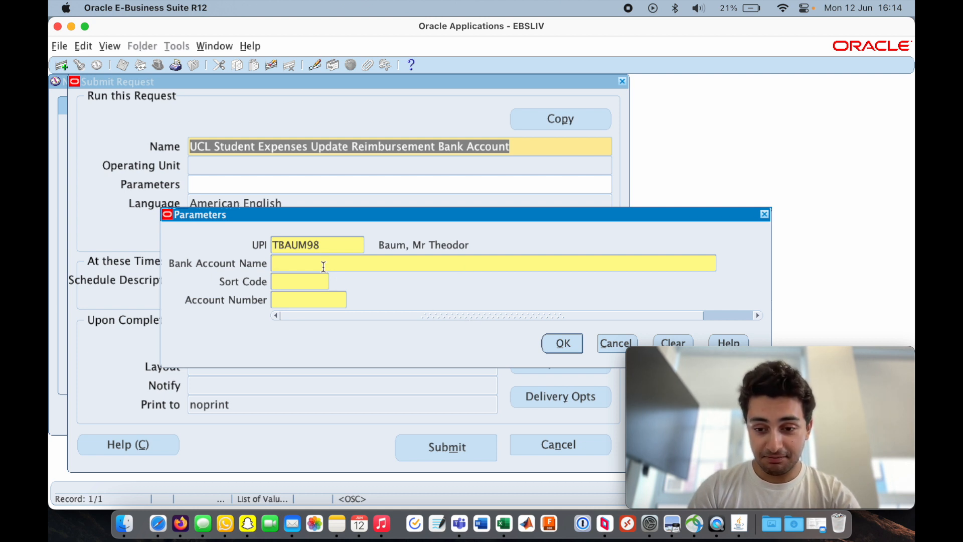
key("Tab")
- Fill in the sort code and account number from the password manager's Starling Account entry, then confirm the parameters
key("super+shift+space")
type("starl")
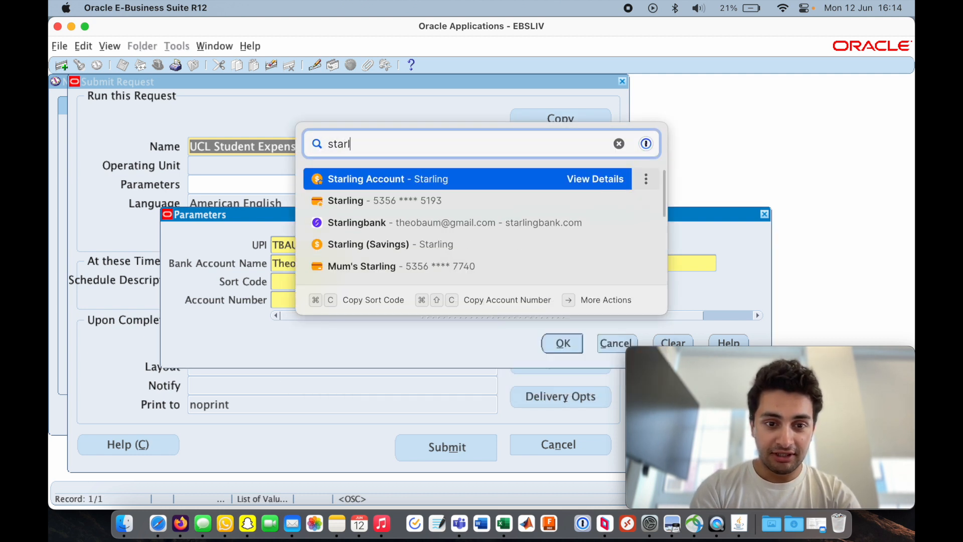
key("Down")
key("Up")
key("Right")
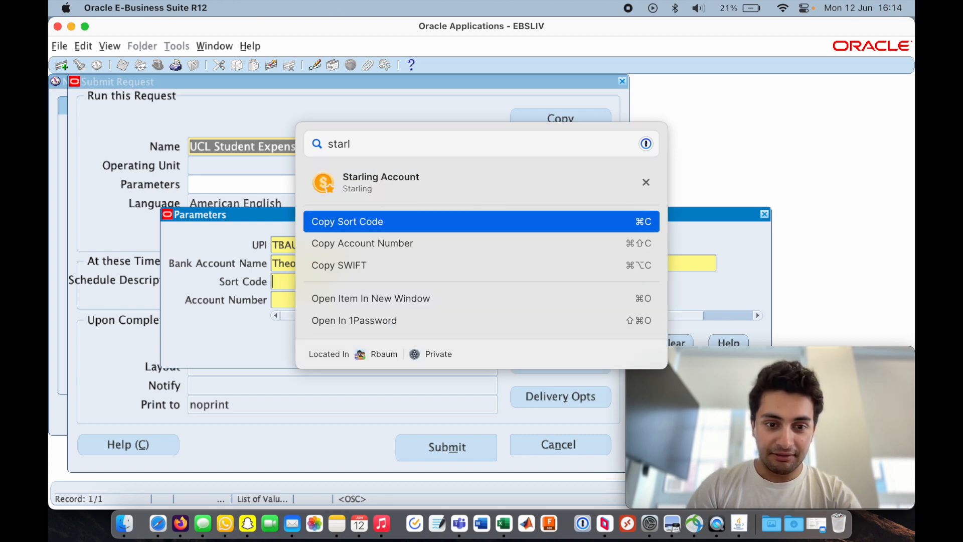
key("Return")
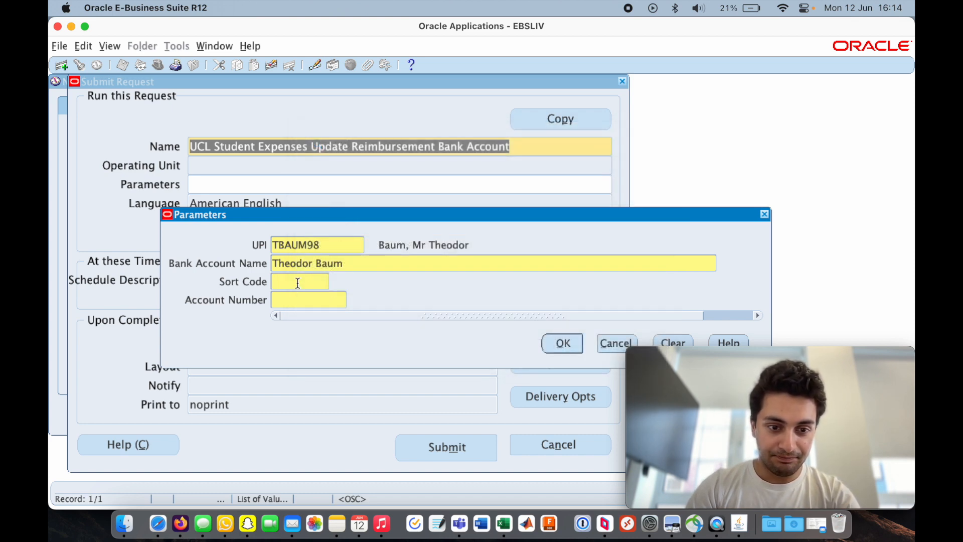
key("super+shift+space")
key("Down")
key("Return")
key("super+v")
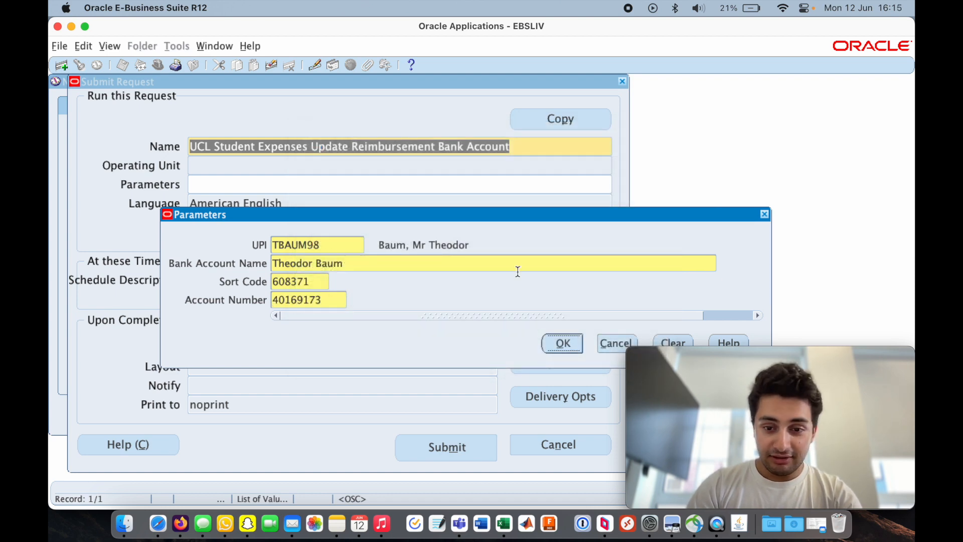
left_click(556, 342)
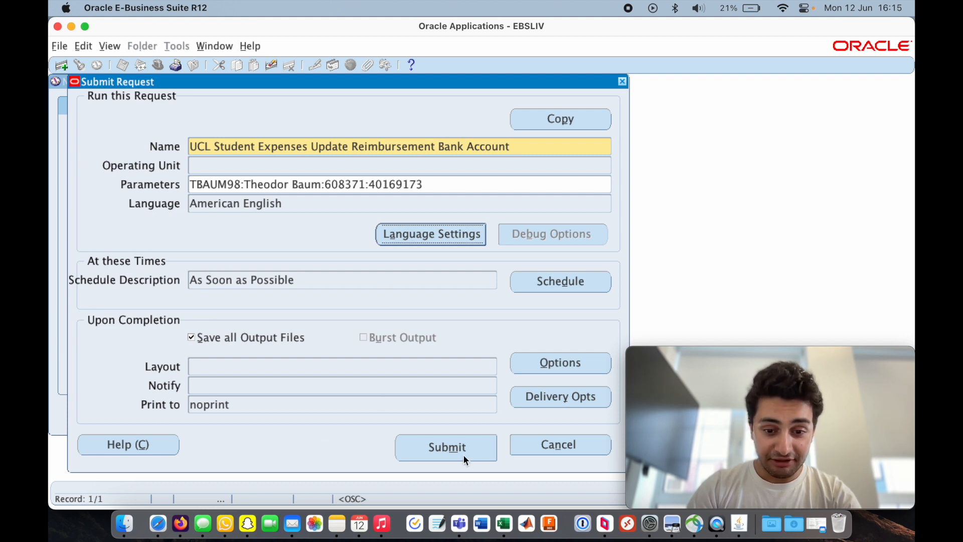
- Close the Submit Request form and dismiss the prompt to submit a new request
left_click(622, 82)
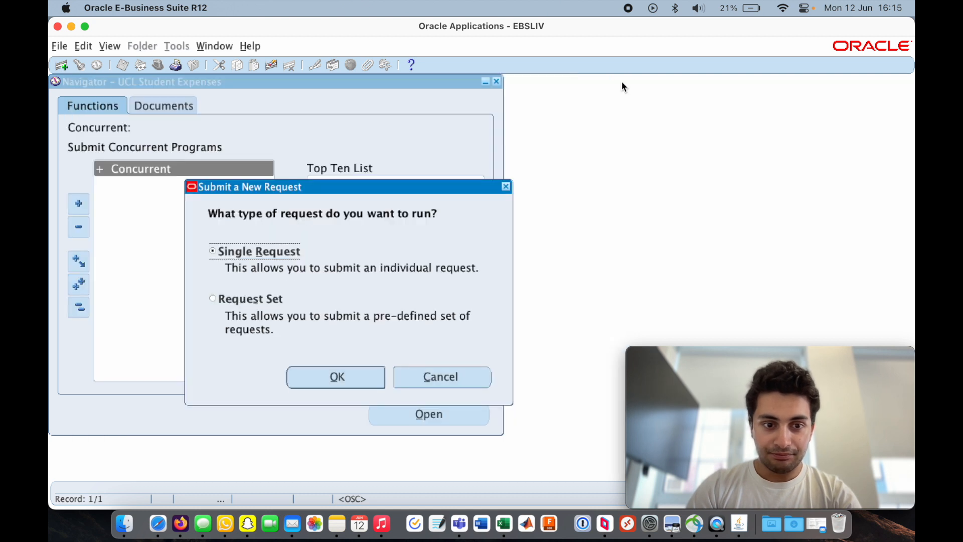
left_click(505, 187)
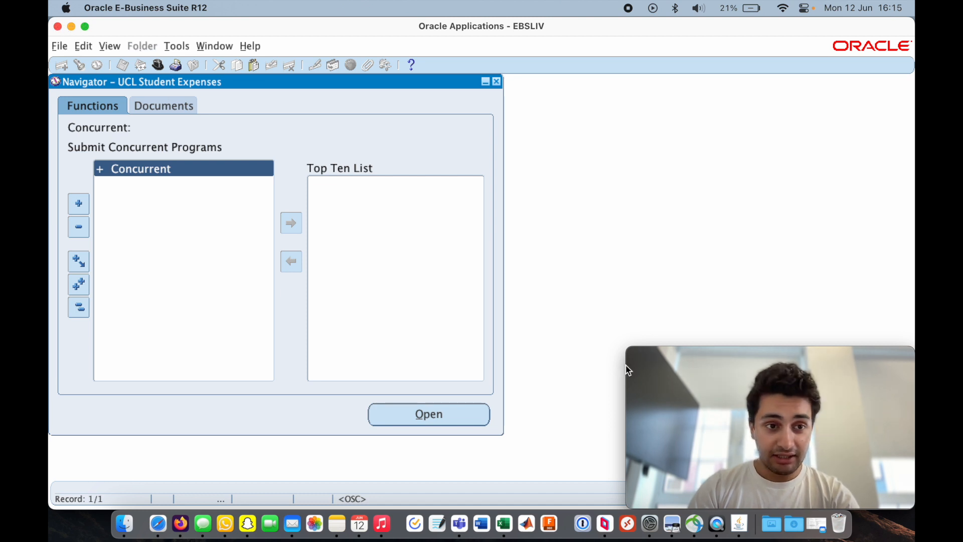
- Switch to Firefox and open Expenses Home under Internet Expenses from the E-Business Suite navigation menu
key("super+Tab")
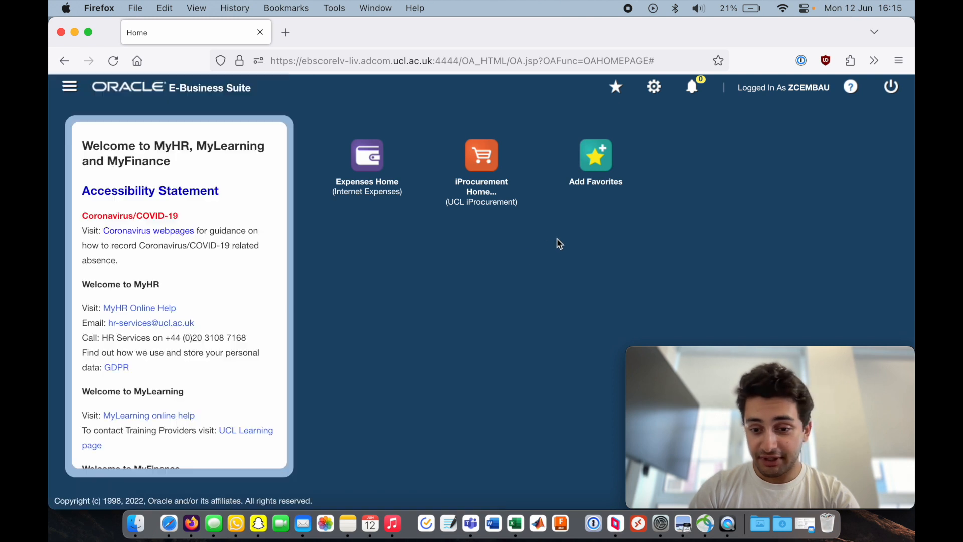
left_click(67, 87)
left_click(449, 275)
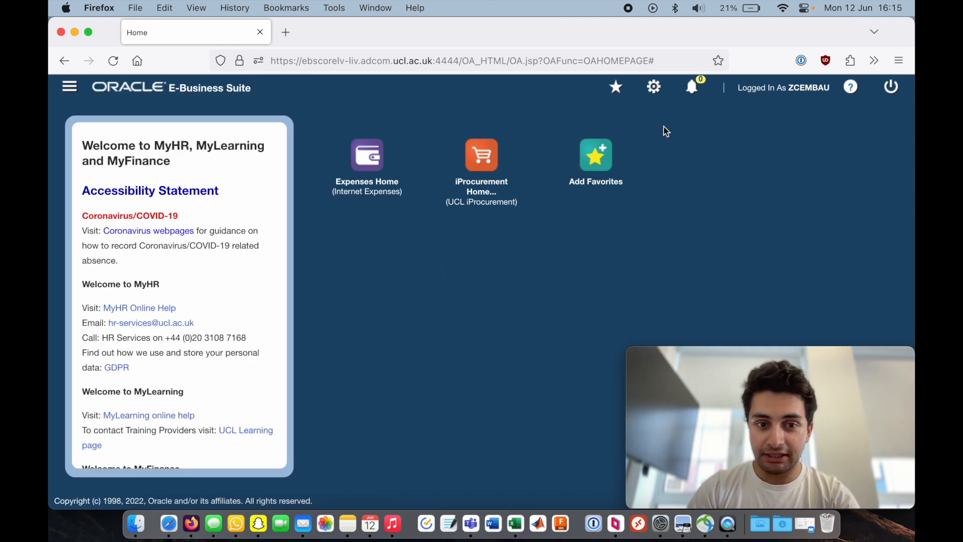
left_click(70, 90)
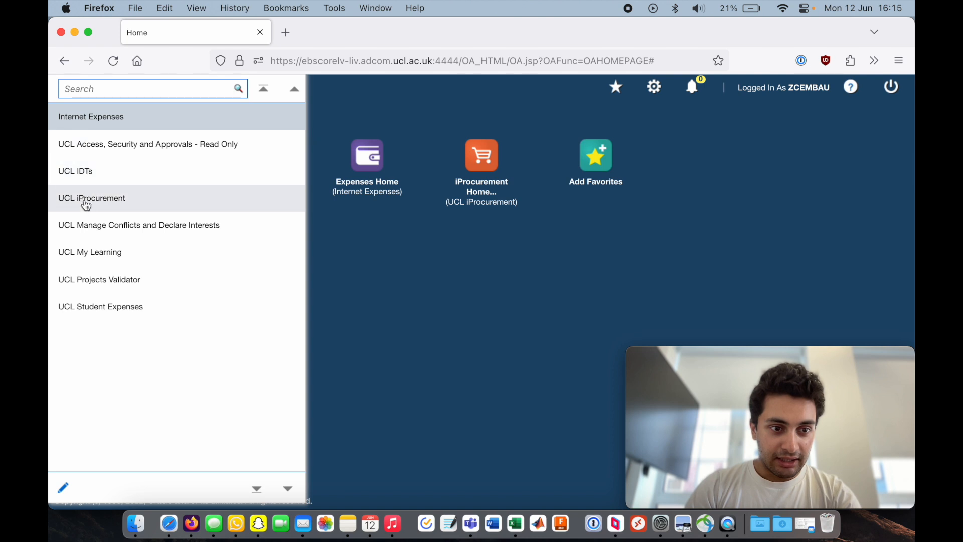
left_click(125, 306)
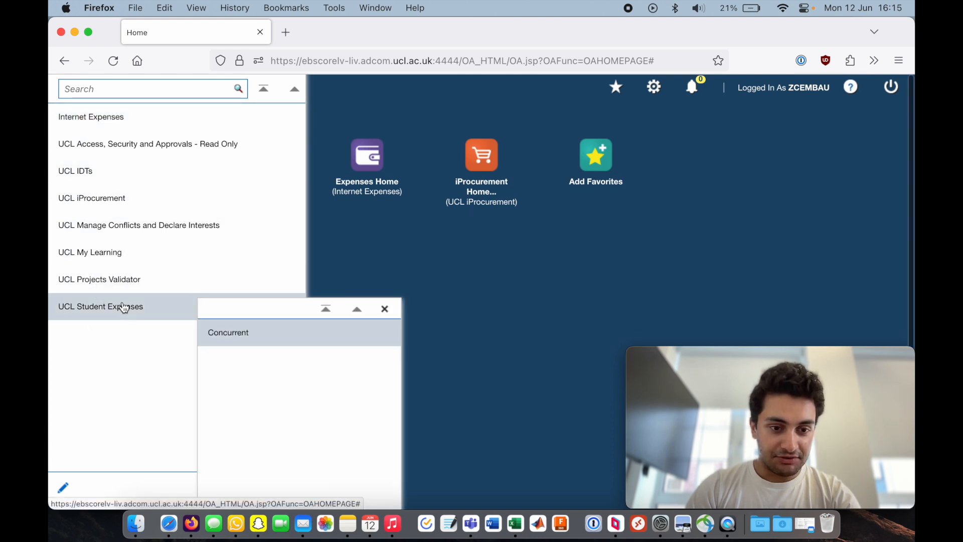
left_click(81, 350)
left_click(94, 117)
left_click(236, 146)
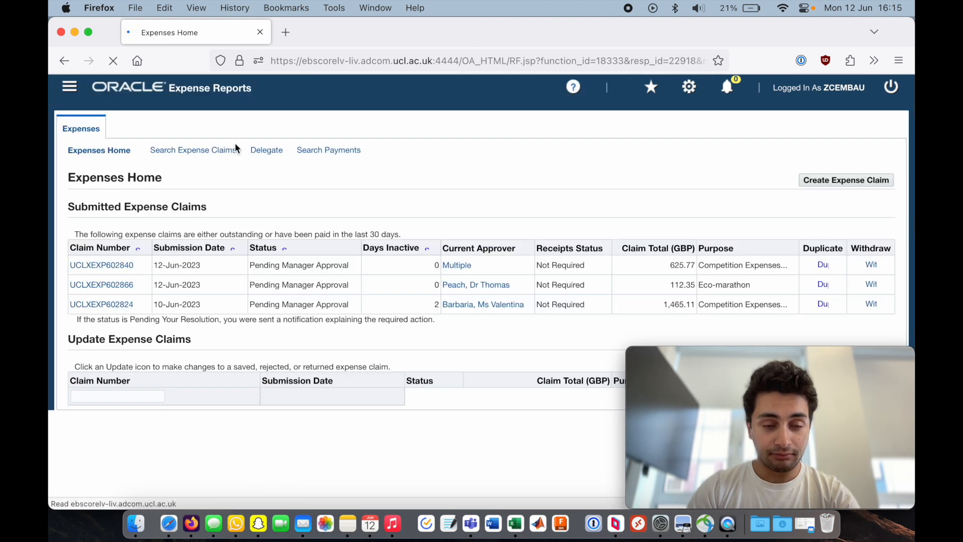
- Open Preferences and go to the My Favourite Projects page under Expense Preferences
scroll(613, 165, "down", 3)
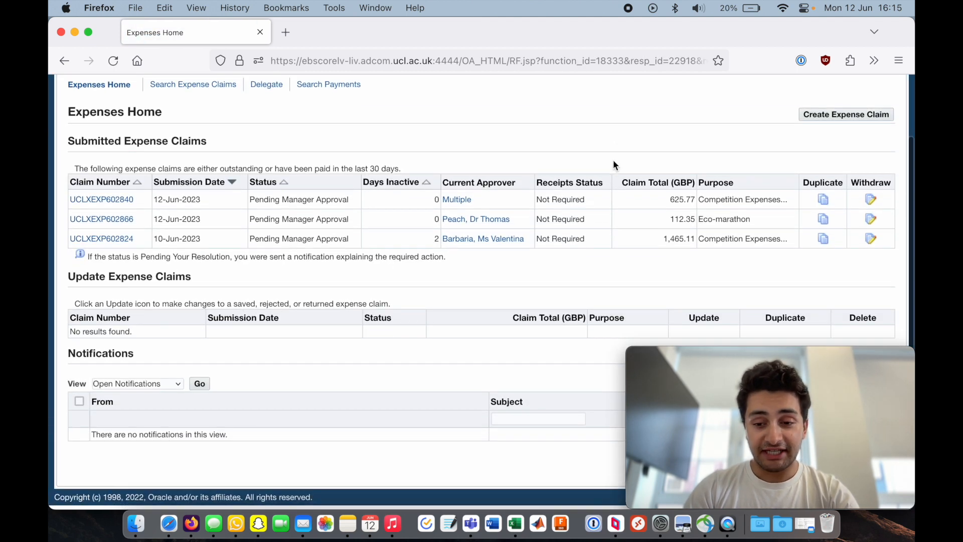
scroll(613, 164, "up", 3)
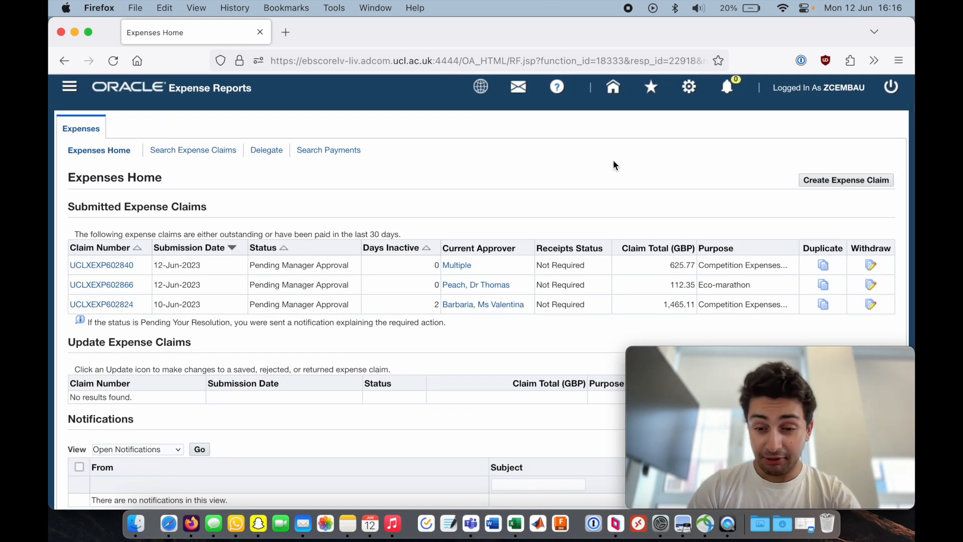
left_click(688, 89)
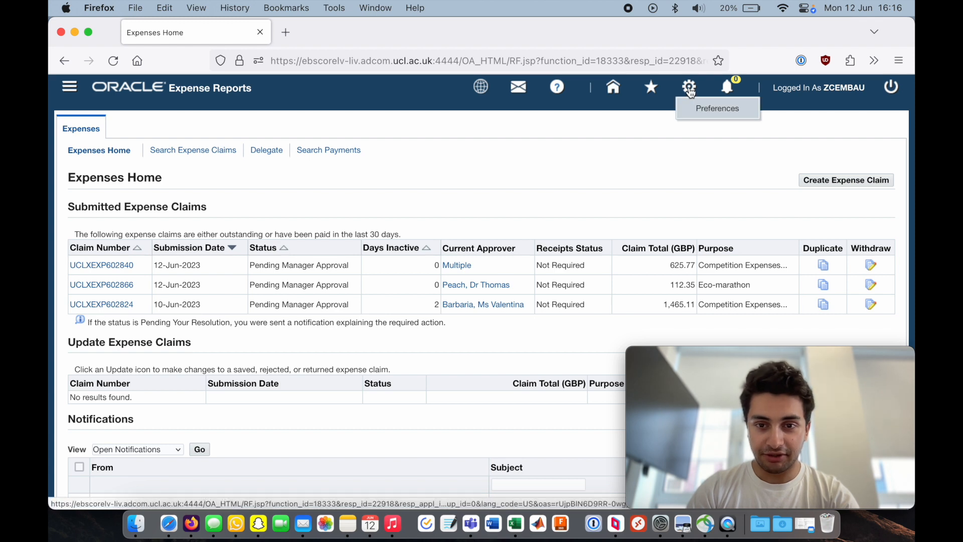
left_click(717, 108)
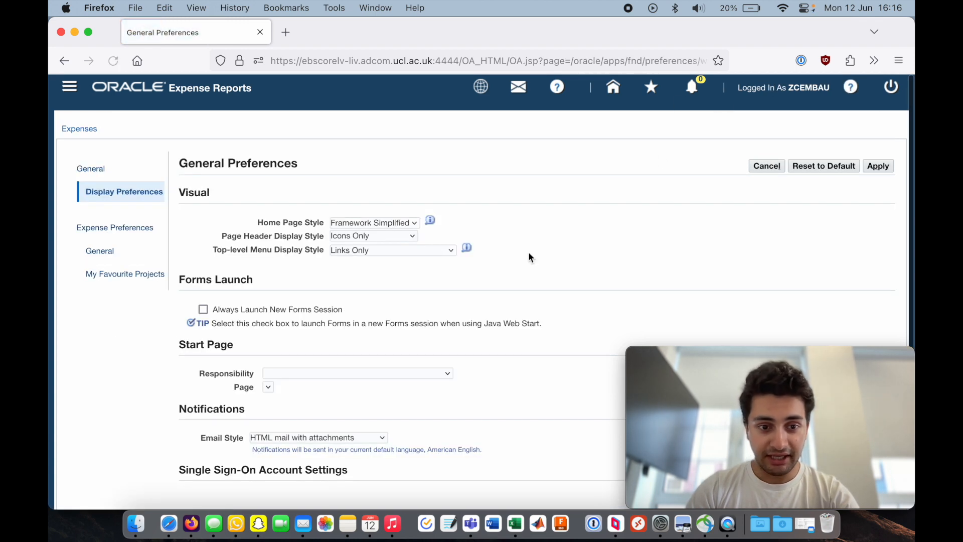
scroll(479, 293, "down", 1)
left_click(106, 208)
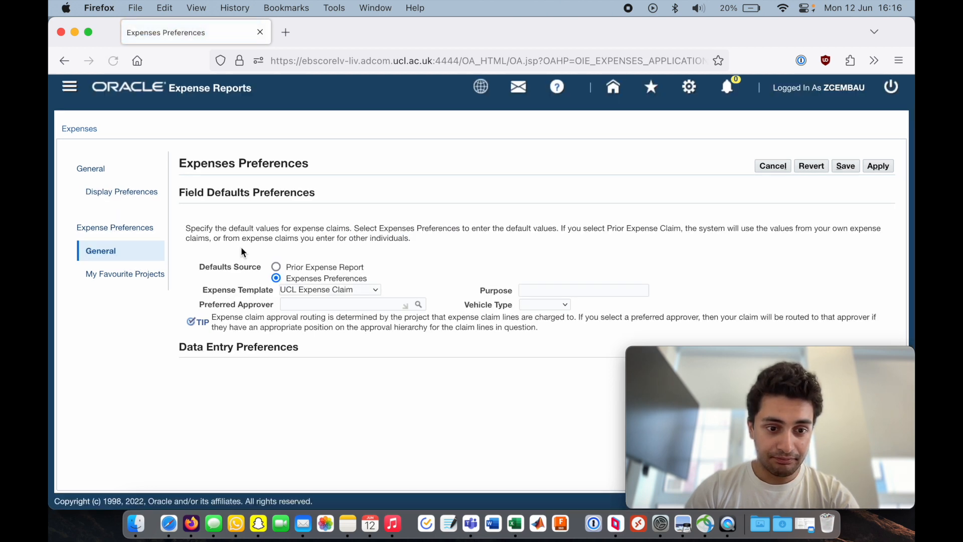
left_click(110, 277)
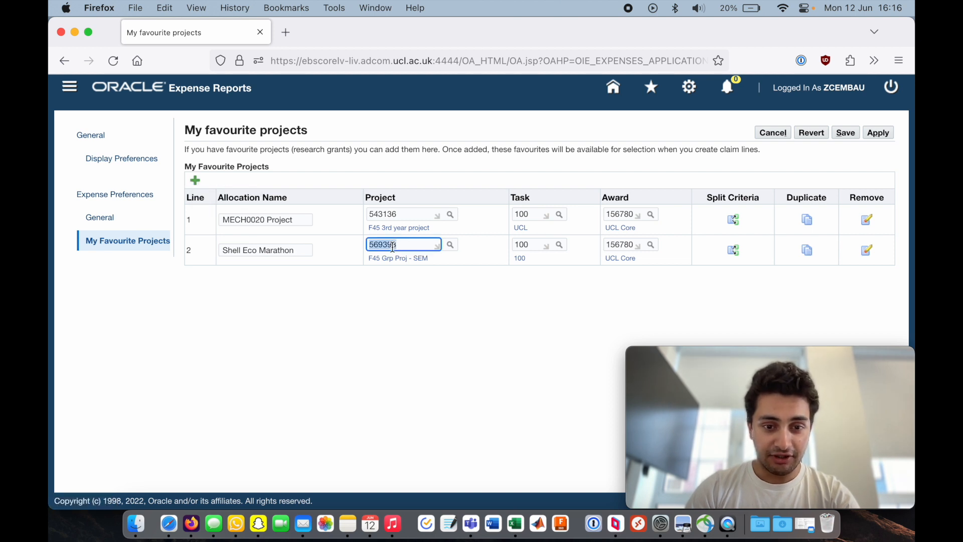
- Add a third favourite project line and name its allocation UCLR
left_click(195, 182)
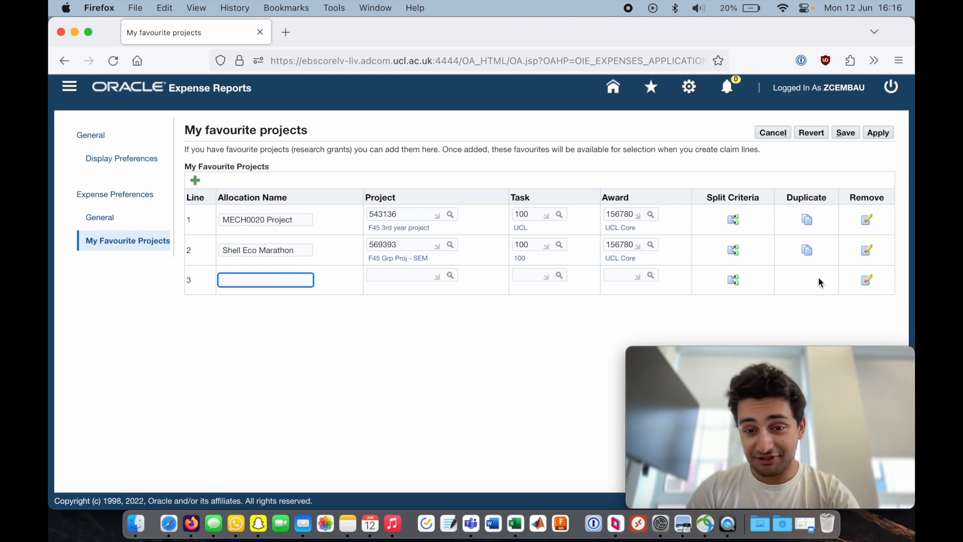
type("Shell")
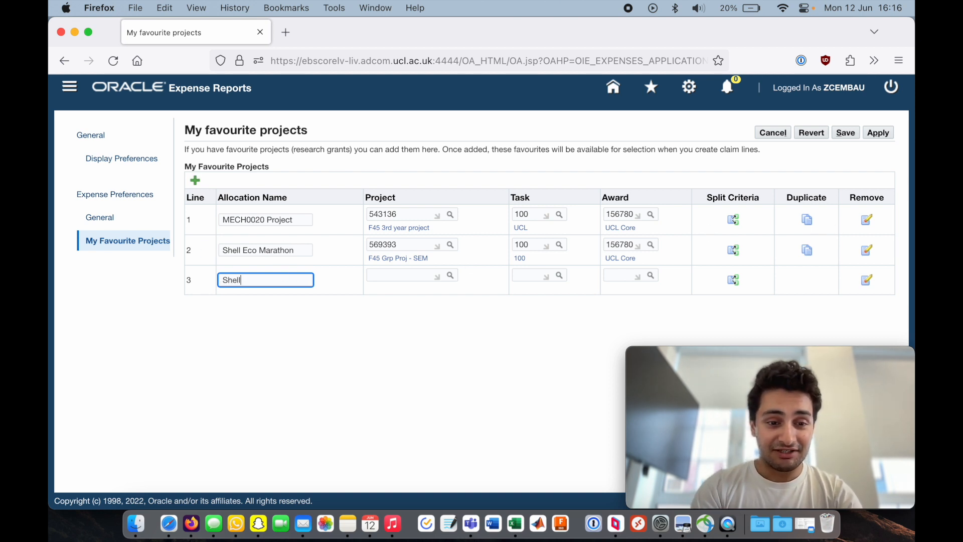
type(" Eco Marathon")
key("super+a")
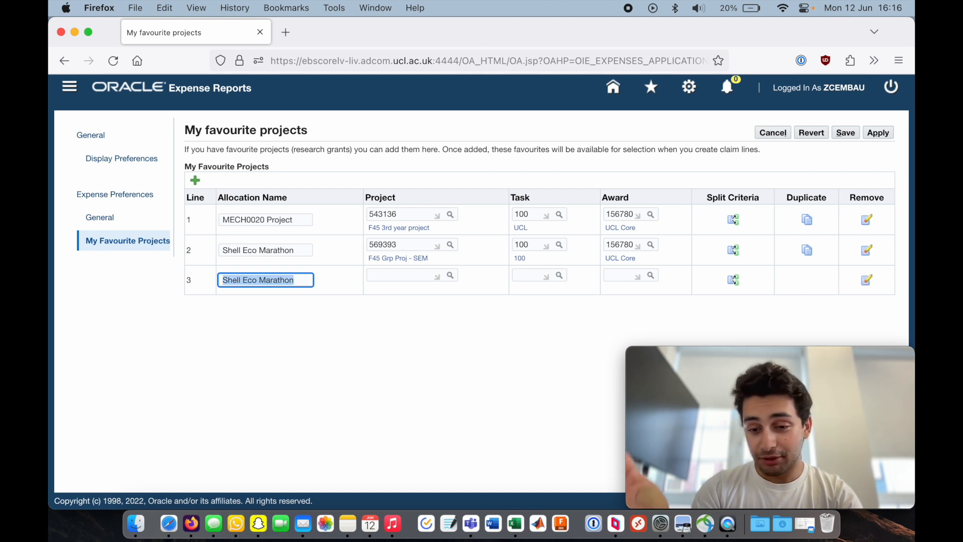
type("Fav")
key("super+a")
type("UCLR")
key("Tab")
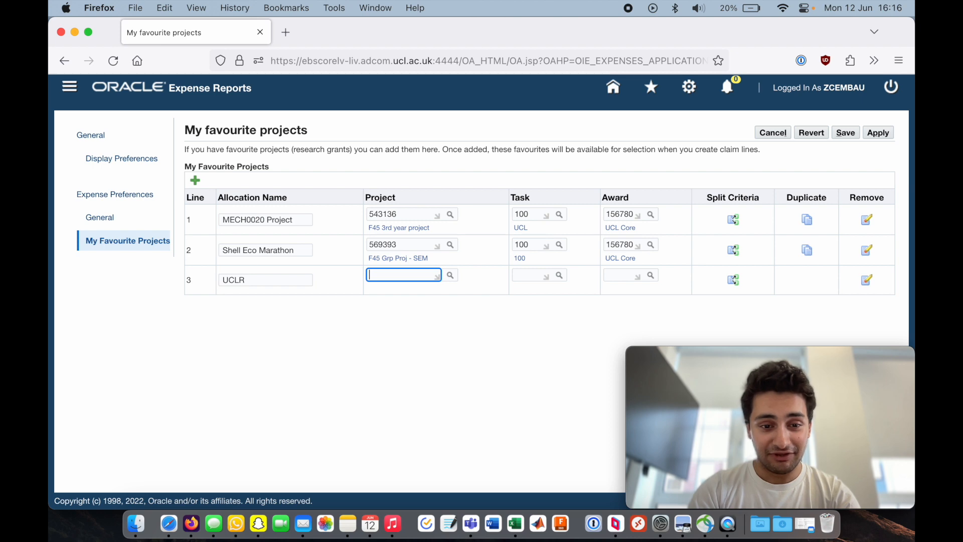
- Search for and select project 569393 for the UCLR line, pasting the project code copied from the UCL Racing email in Mail
left_click(451, 276)
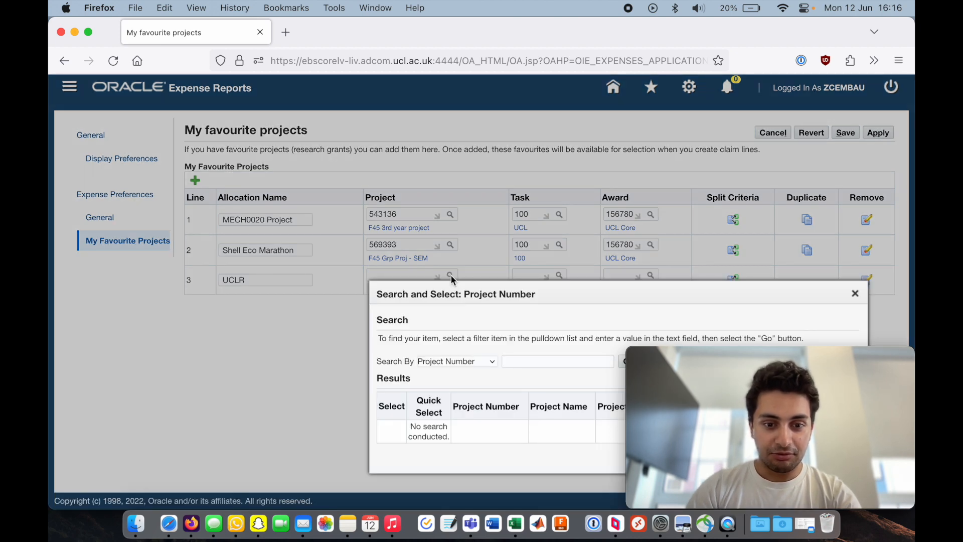
left_click_drag(501, 283, 286, 191)
left_click(312, 266)
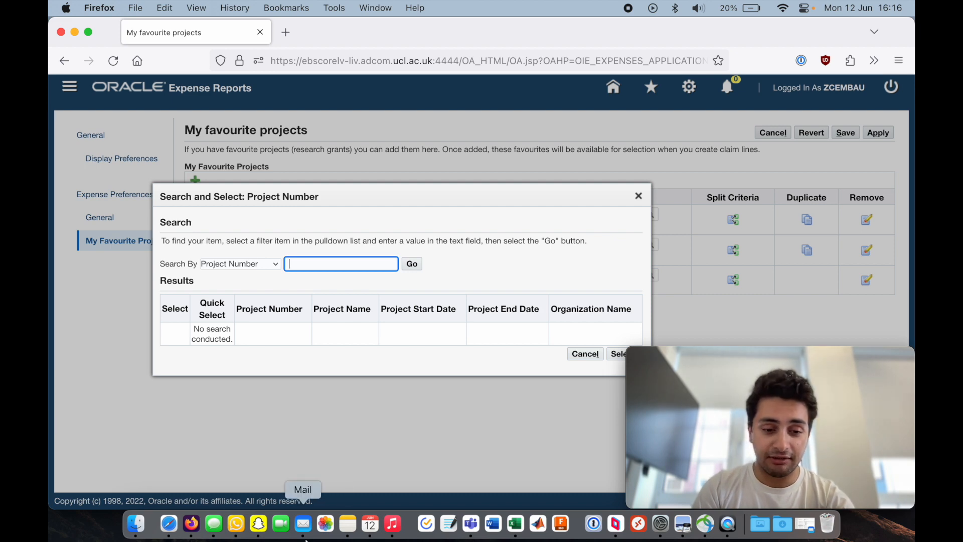
left_click(303, 523)
scroll(287, 327, "down", 5)
scroll(288, 331, "down", 5)
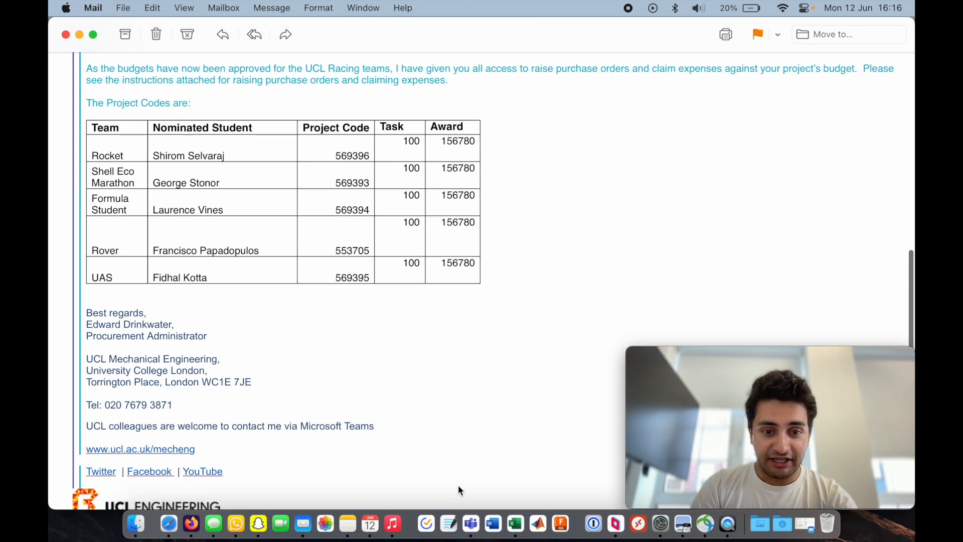
scroll(311, 255, "up", 3)
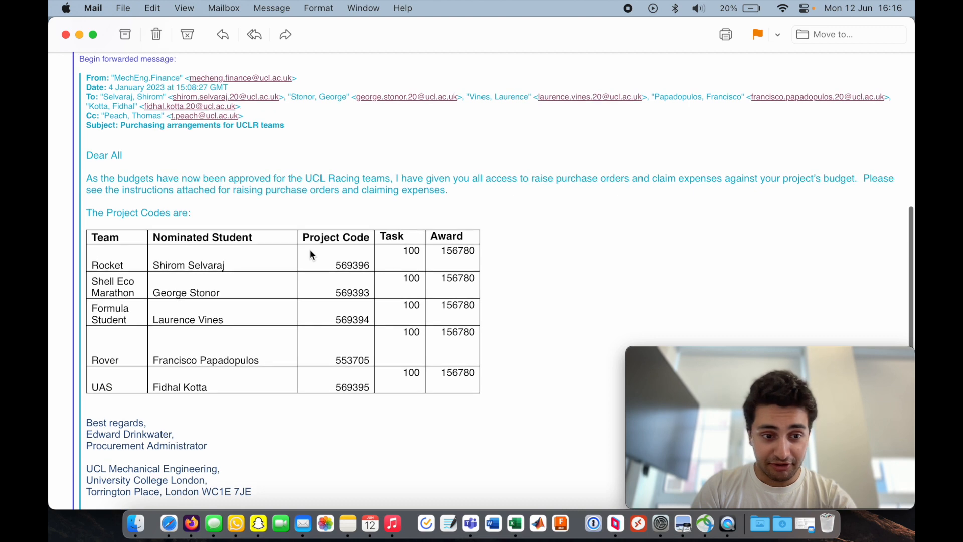
key("super+Tab")
type("569393")
left_click(415, 266)
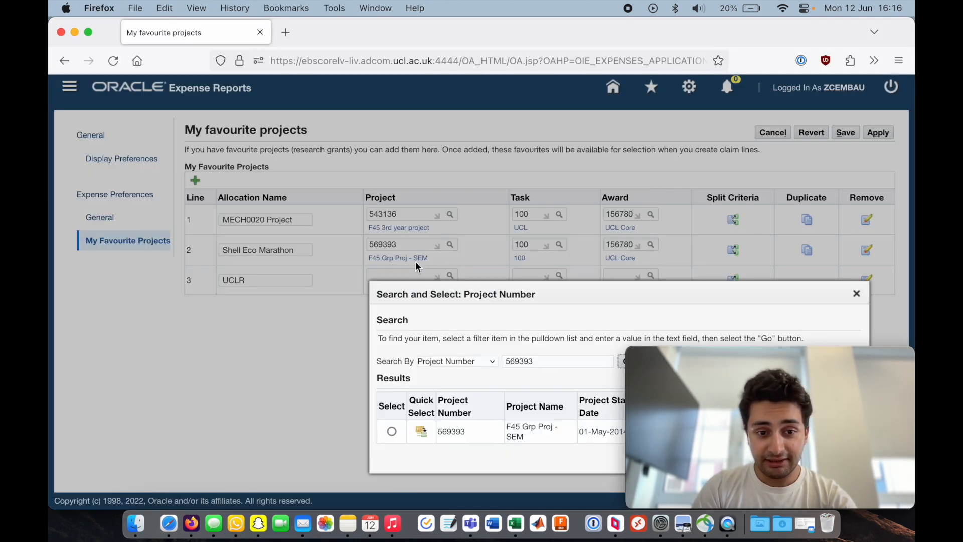
left_click_drag(509, 286, 274, 169)
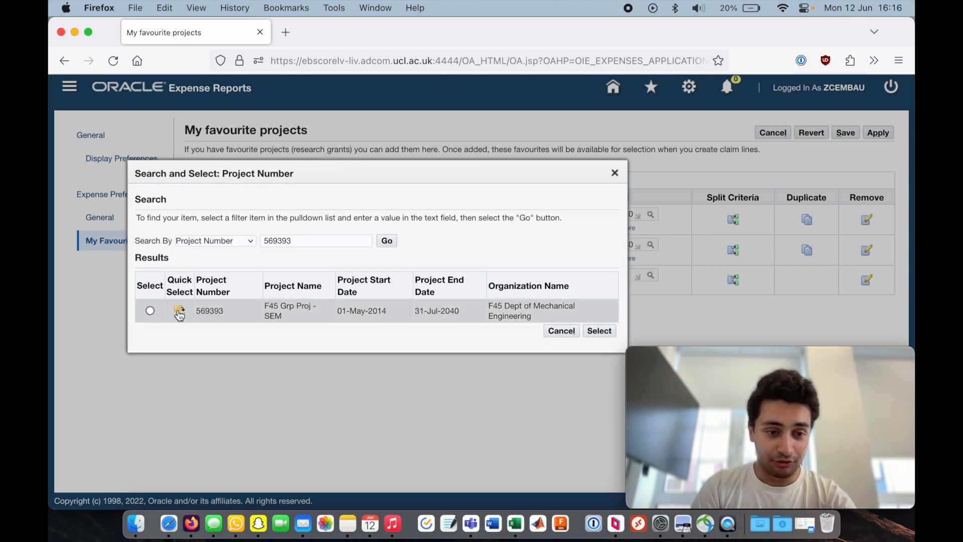
left_click(150, 311)
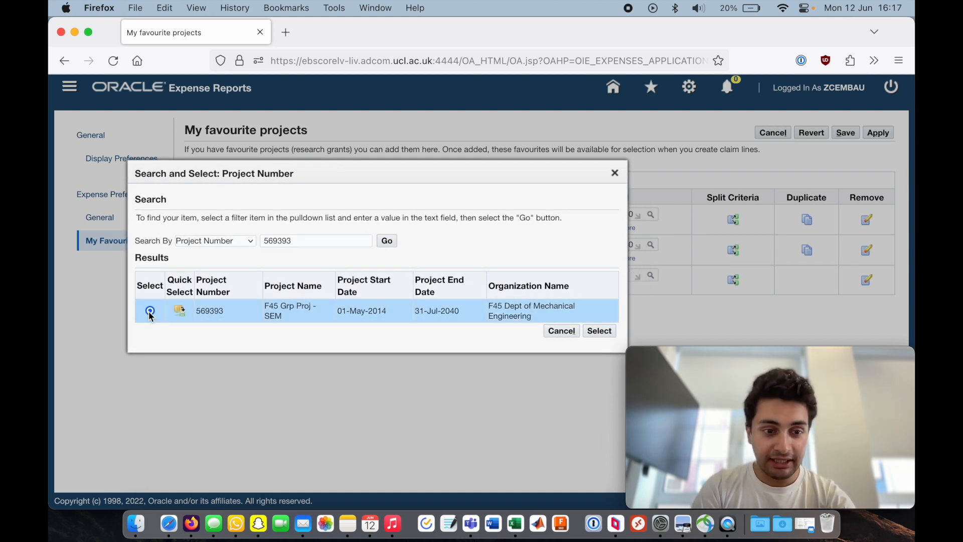
left_click(603, 331)
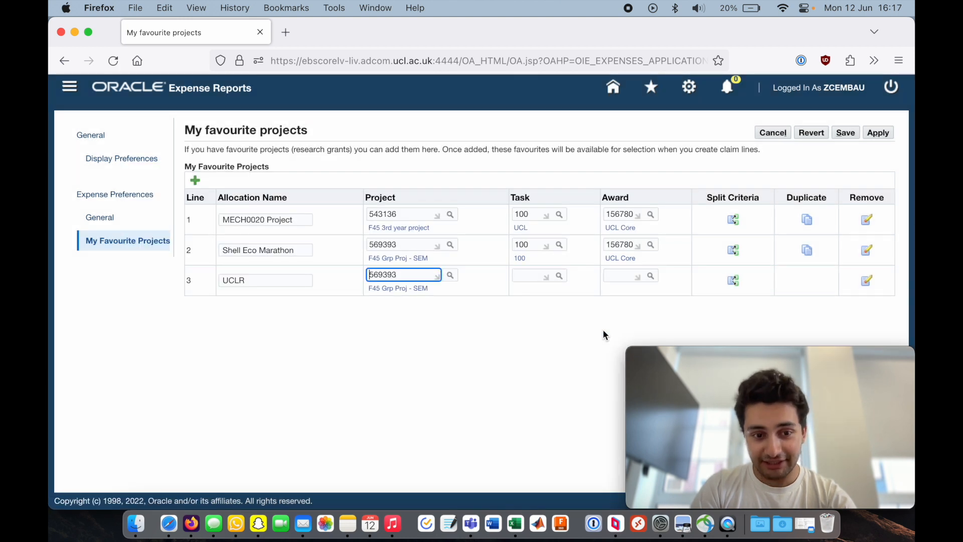
- Set the UCLR line's task to 100
left_click(533, 276)
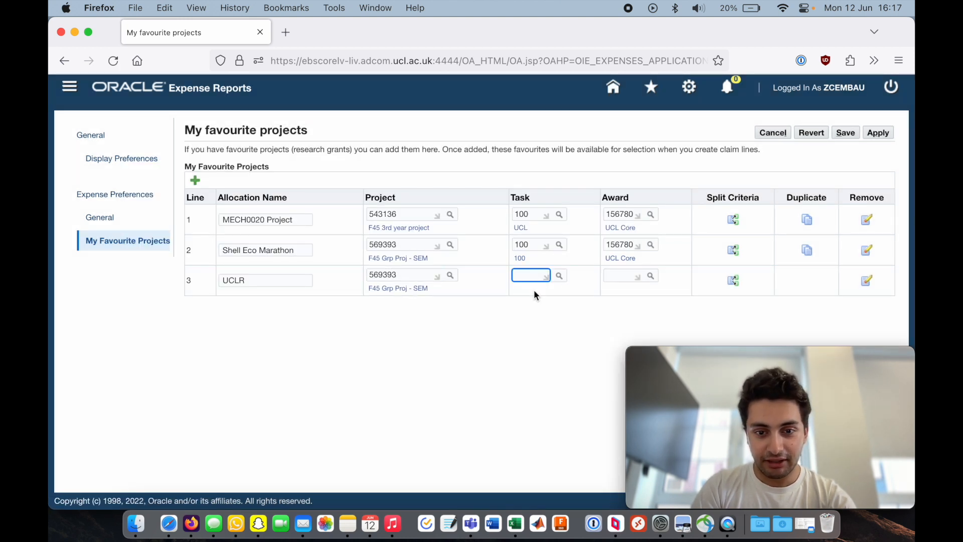
left_click(559, 275)
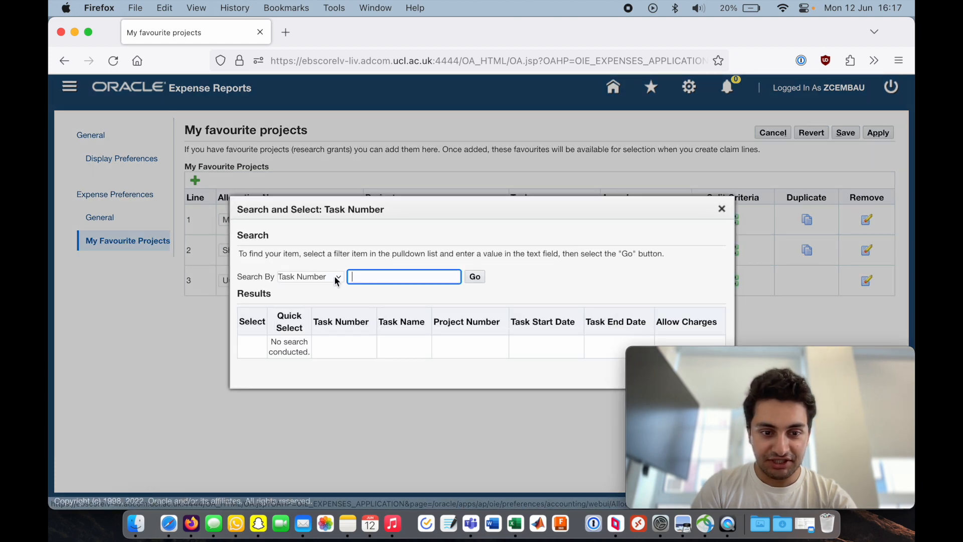
left_click(331, 276)
left_click(395, 273)
left_click(394, 273)
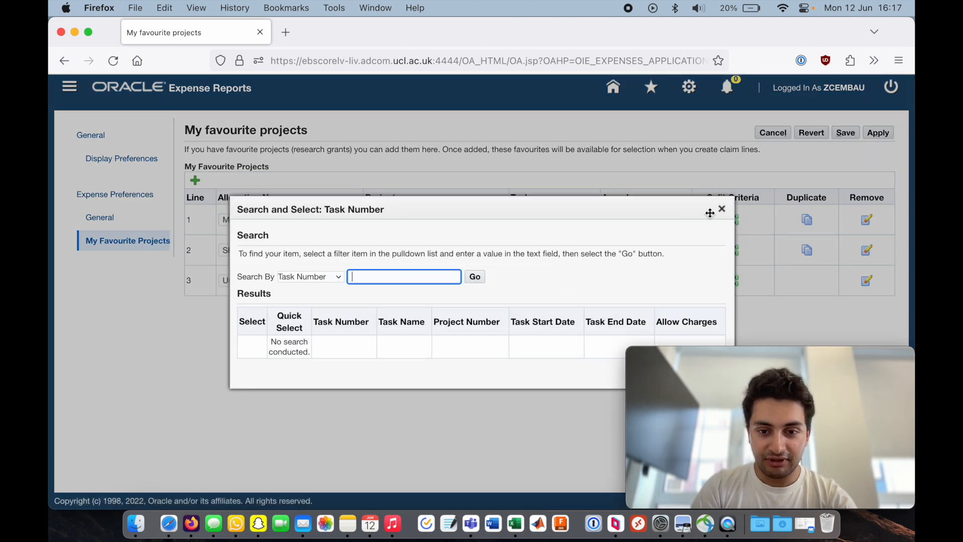
left_click(721, 208)
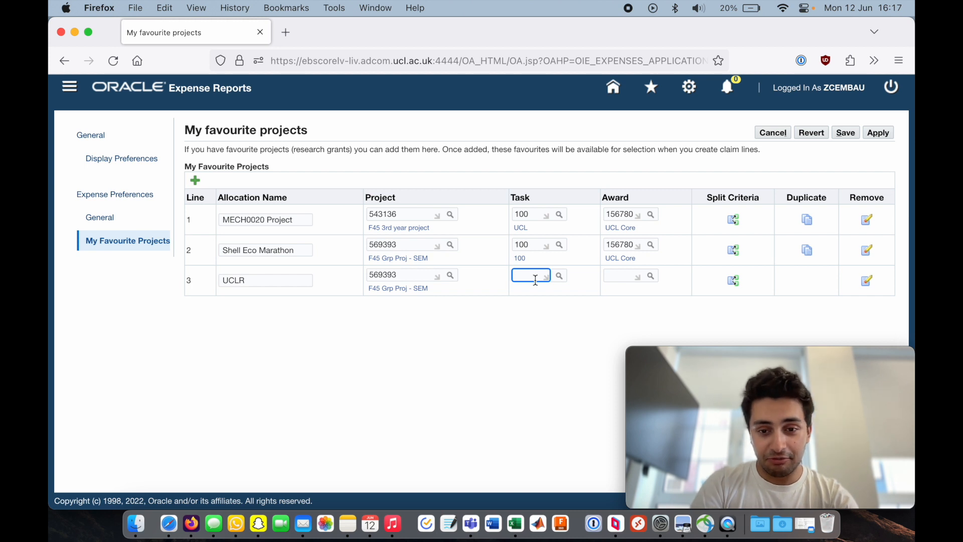
type("100")
key("Tab")
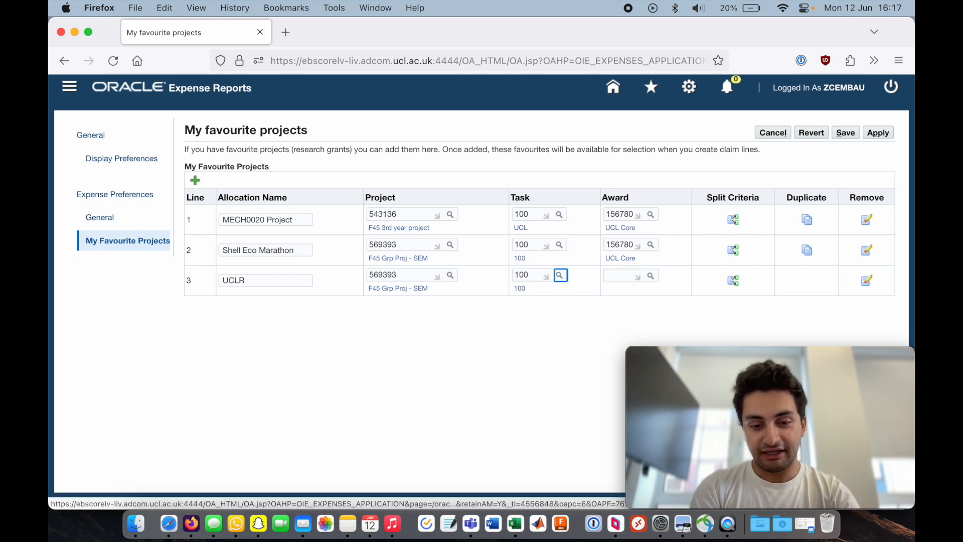
- Set the UCLR line's award to 156780
left_click(610, 275)
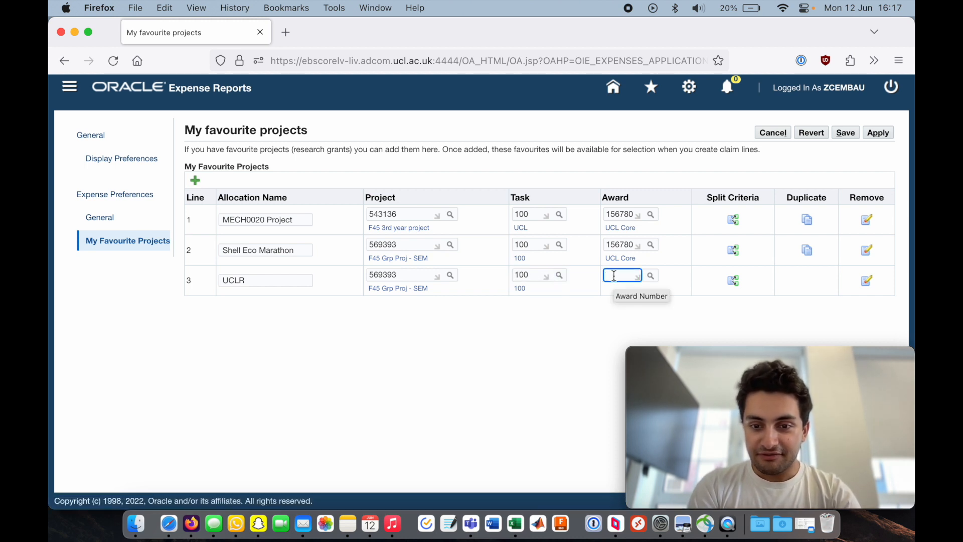
type("156780")
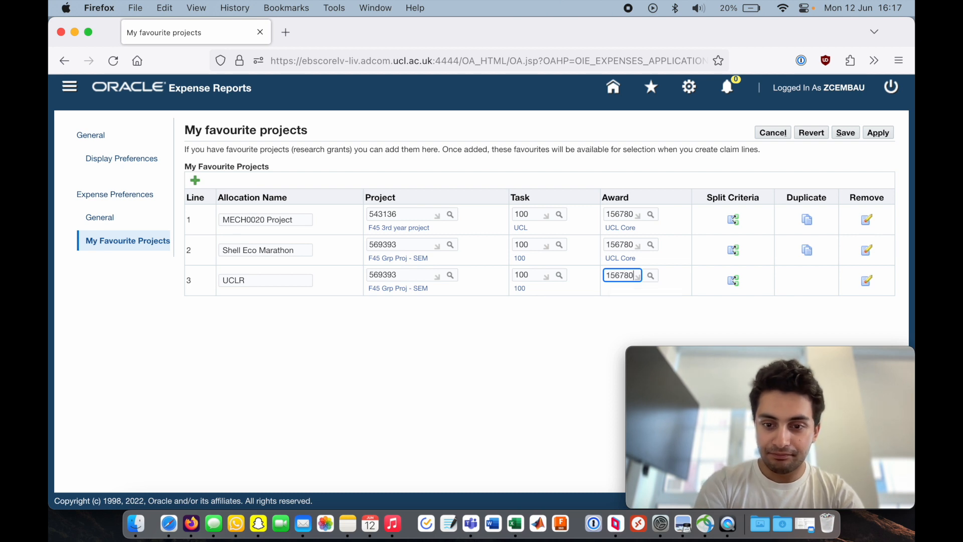
left_click(805, 303)
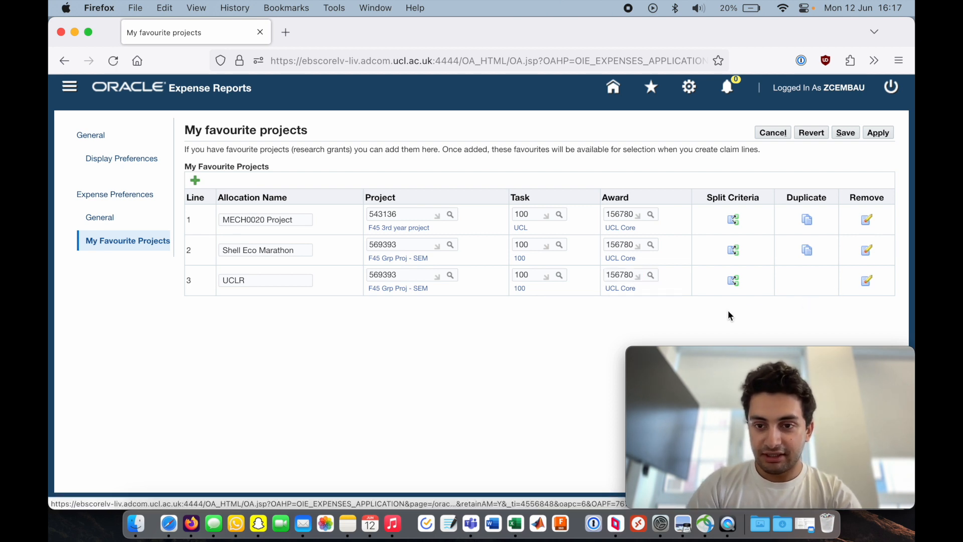
- Save the favourite projects and return to the home page
left_click(846, 134)
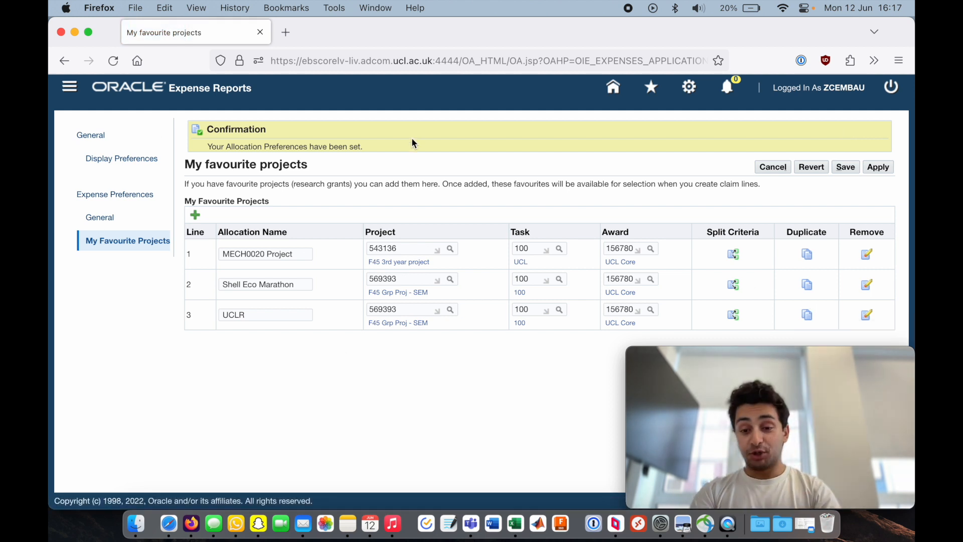
left_click(606, 94)
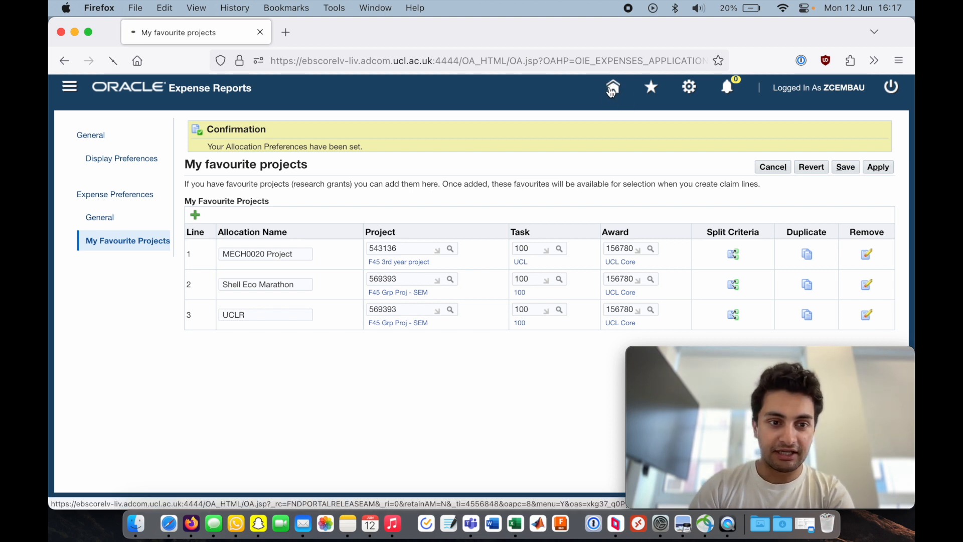
- Open Expenses Home from the Internet Expenses navigator menu and start creating a new expense claim
left_click(69, 87)
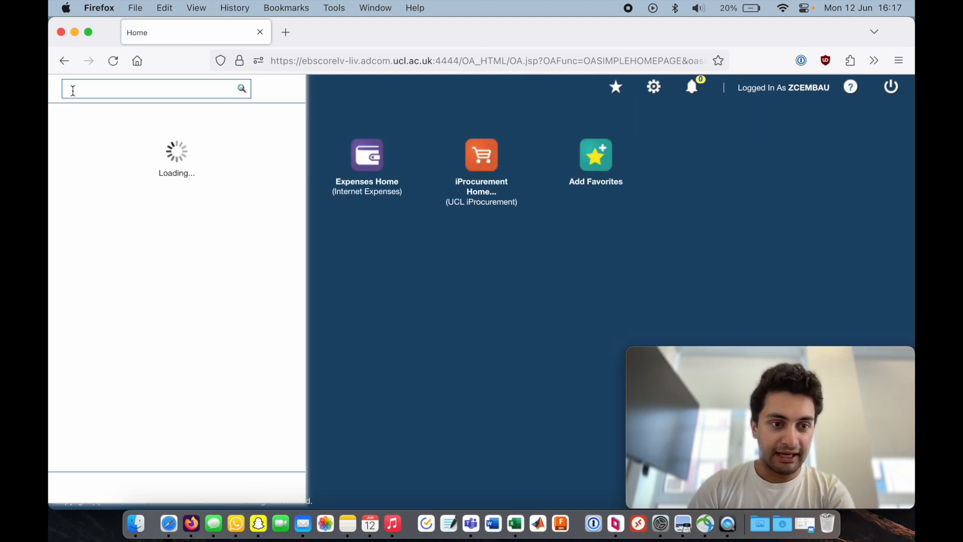
left_click(120, 119)
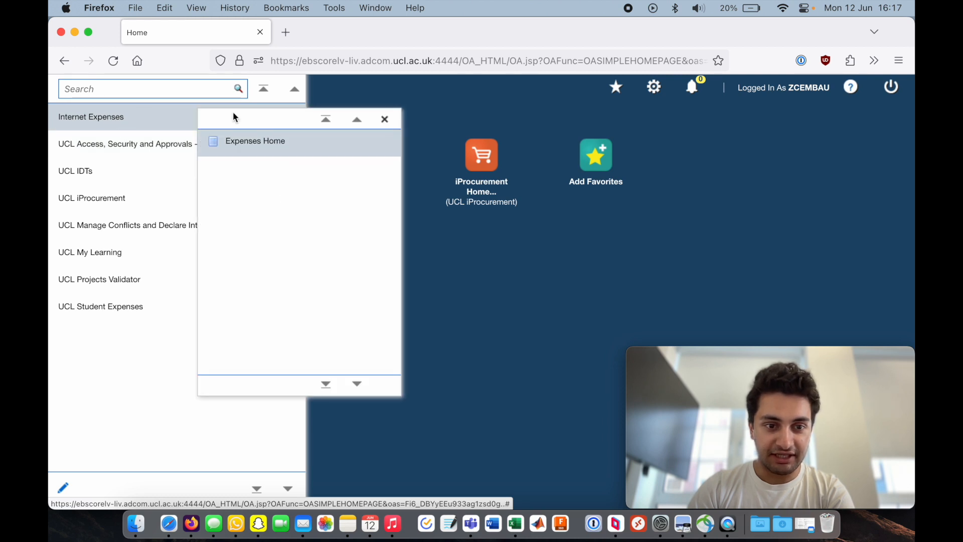
left_click(244, 144)
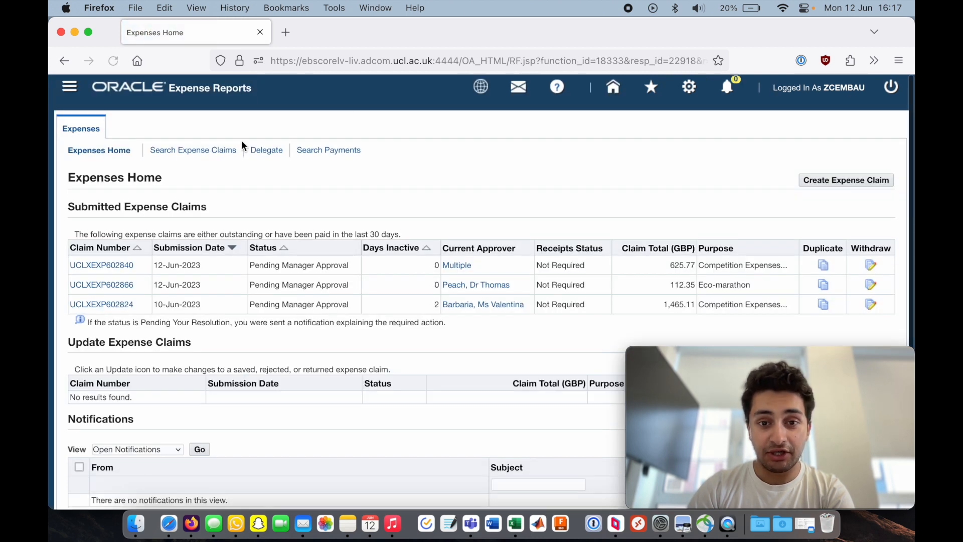
left_click(824, 182)
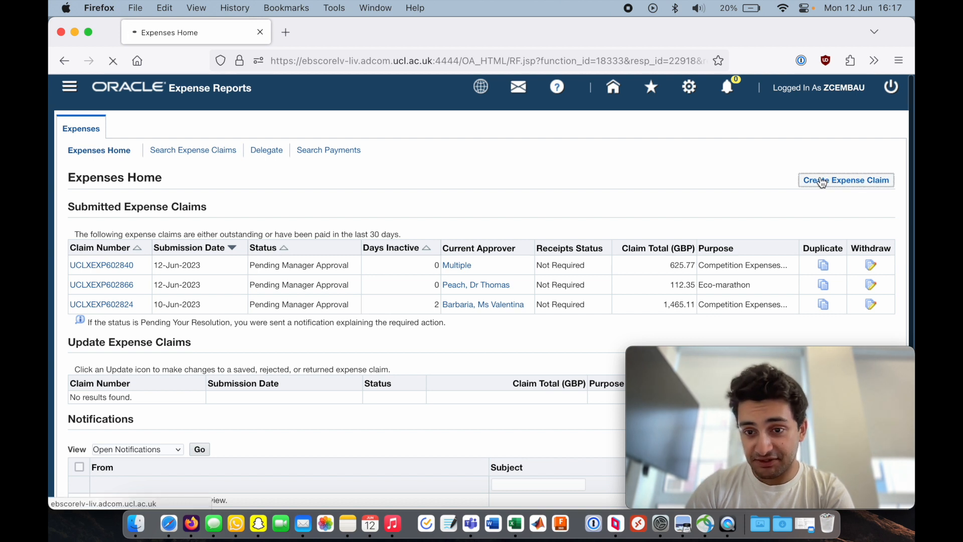
- Enter the claim purpose Expenses June 12 and keep the UCL Expense Claim template
left_click(229, 265)
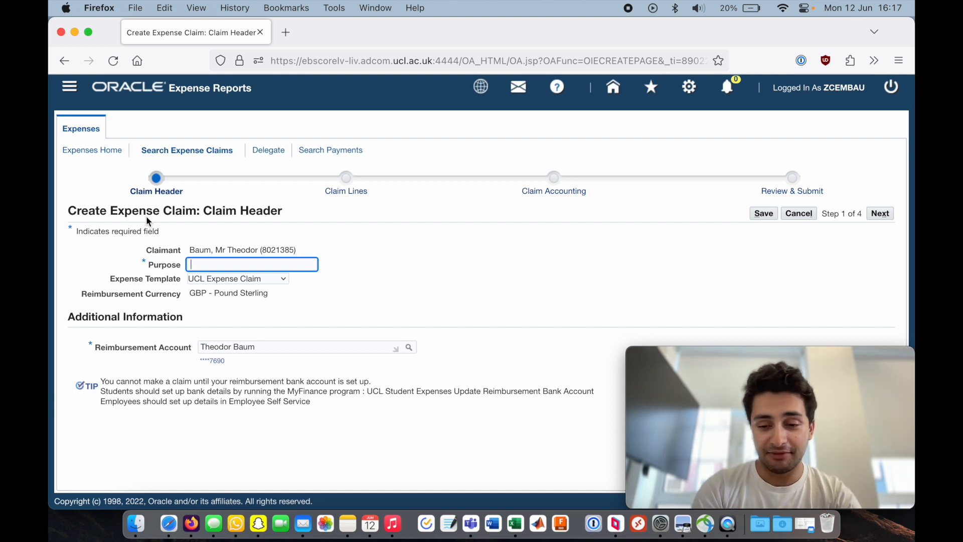
type("Expenses June 12")
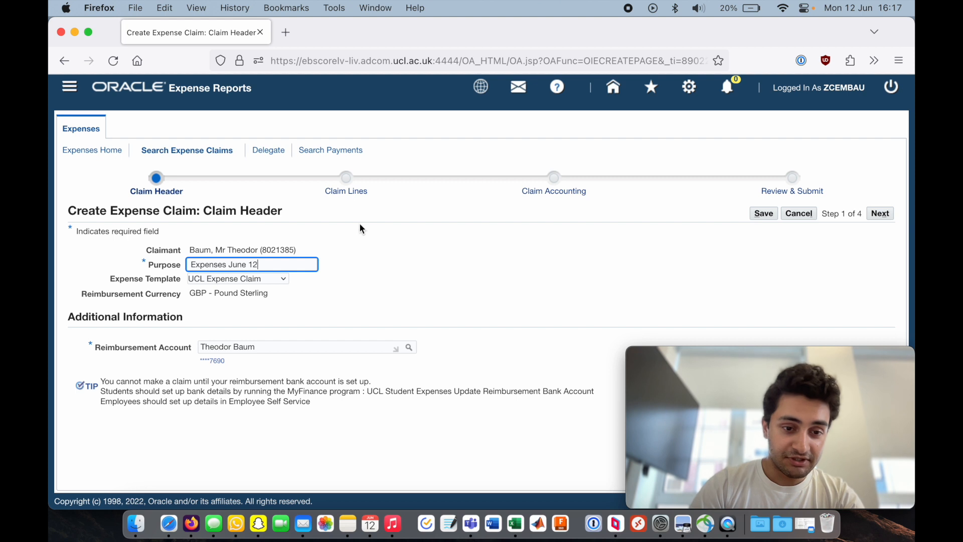
left_click(241, 278)
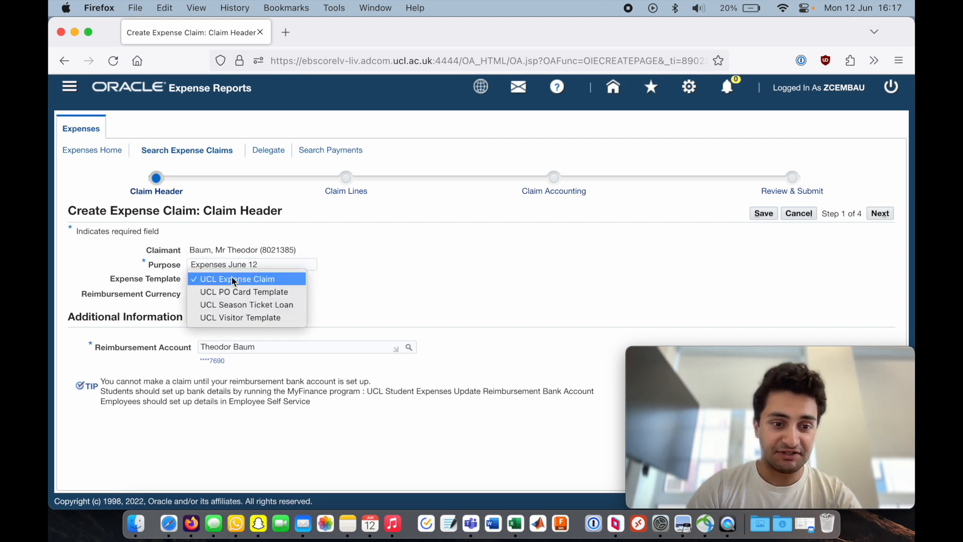
left_click(259, 278)
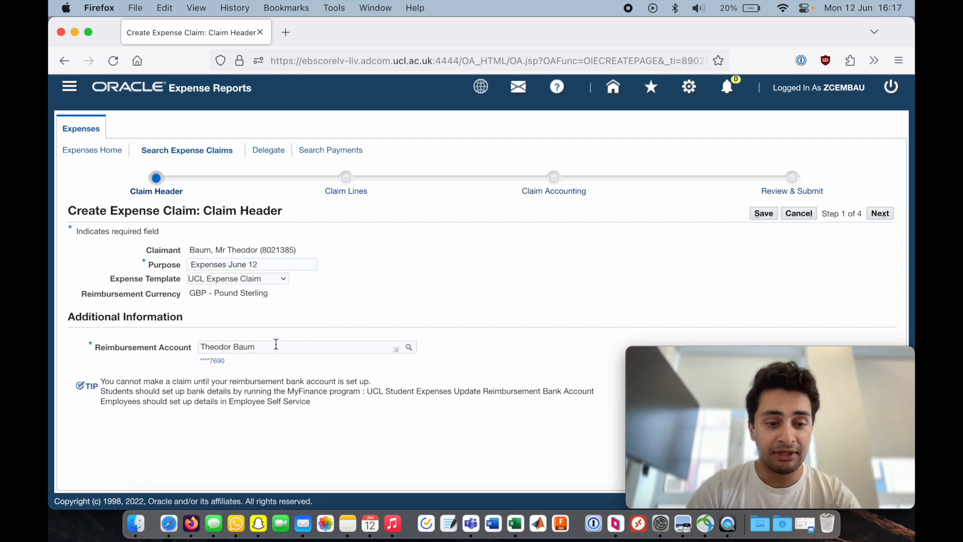
- Search for and select the claimant's reimbursement bank account for the claim
left_click(408, 347)
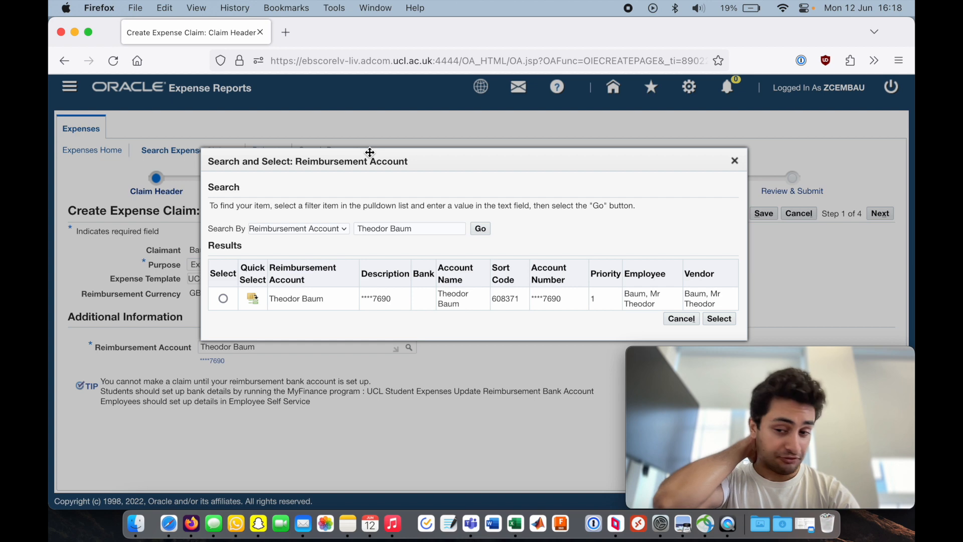
left_click(223, 298)
left_click(718, 318)
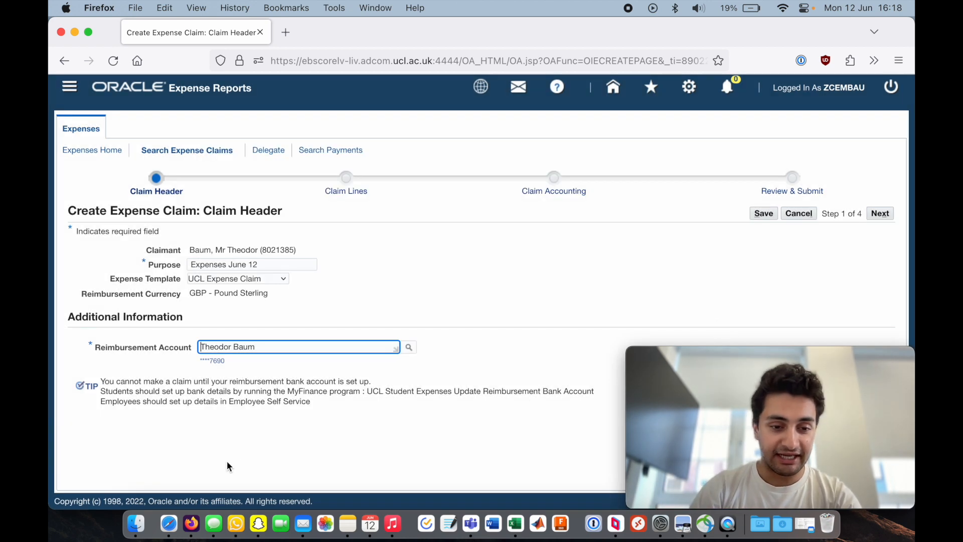
left_click(530, 278)
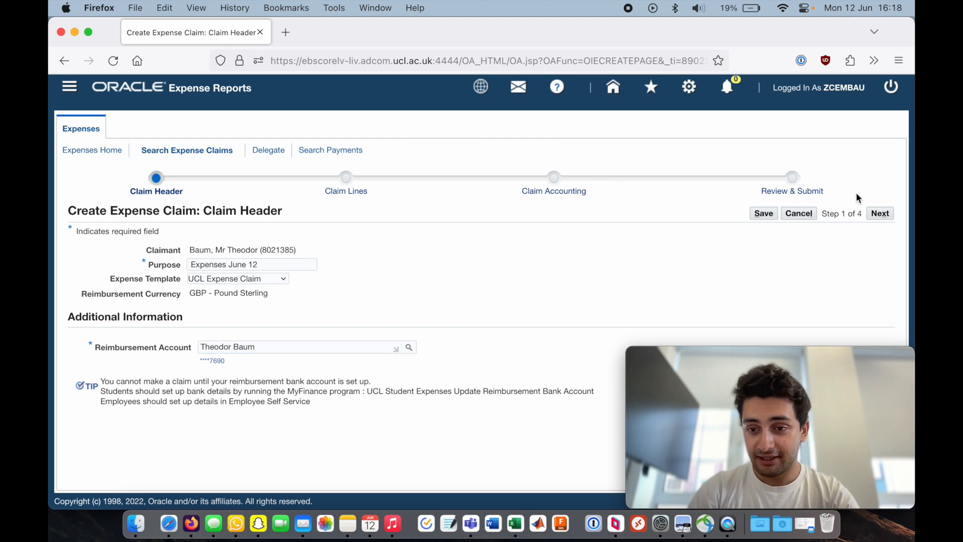
- Proceed to the Claim Lines step of the expense claim
left_click(878, 214)
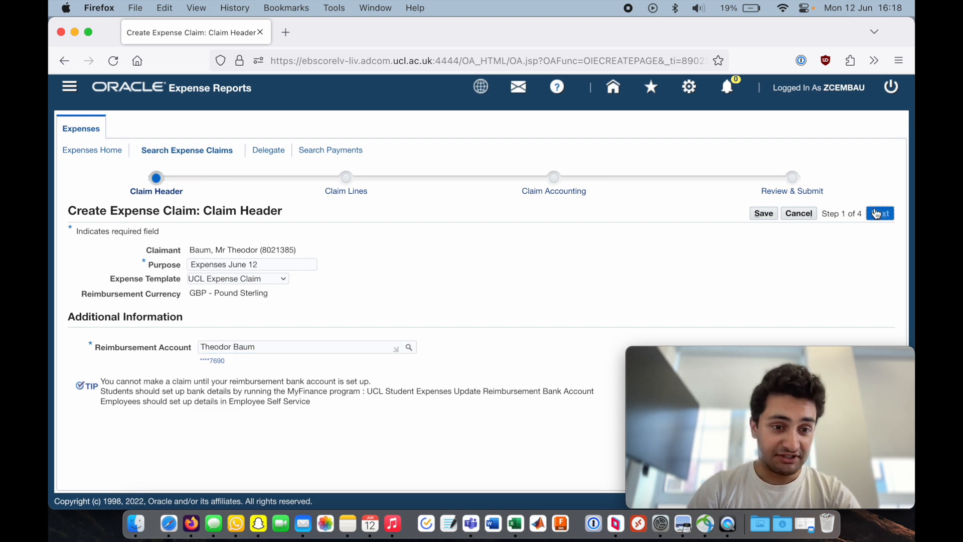
scroll(376, 246, "down", 3)
scroll(376, 246, "up", 2)
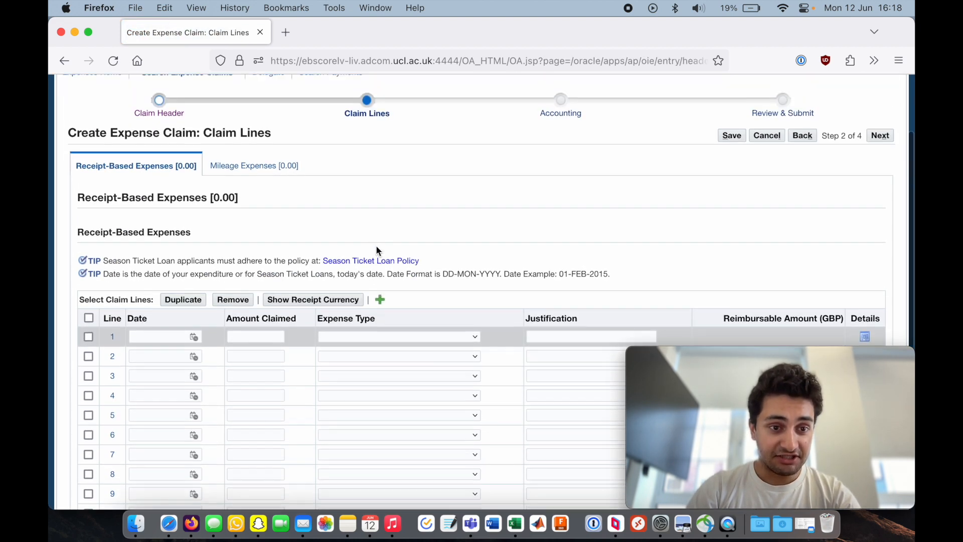
scroll(376, 246, "down", 1)
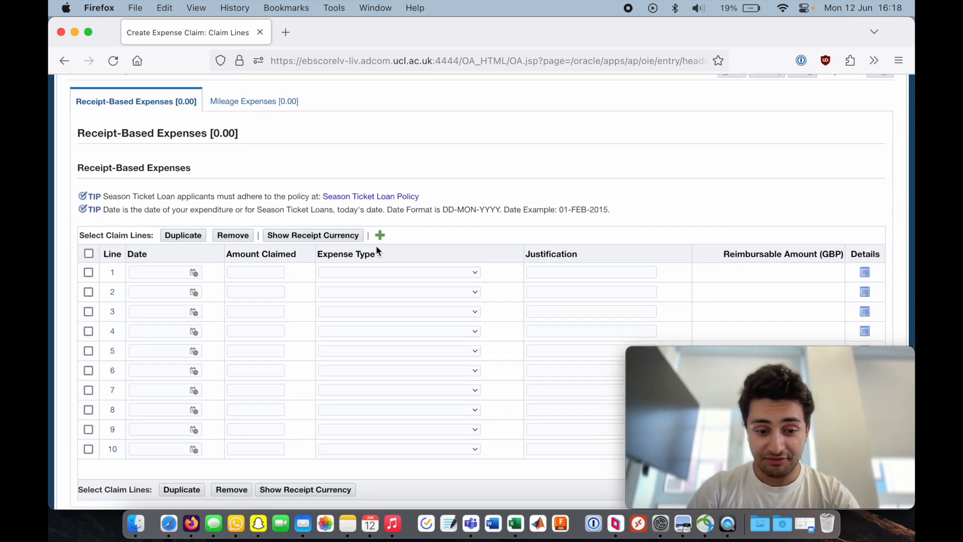
scroll(376, 249, "down", 2)
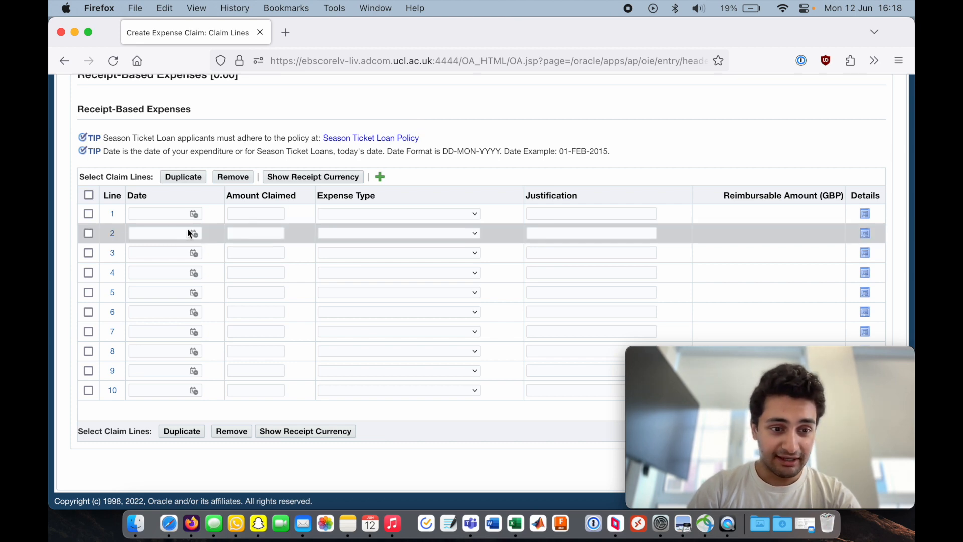
- Open a new Finder window
left_click(137, 532)
key("ctrl+Right")
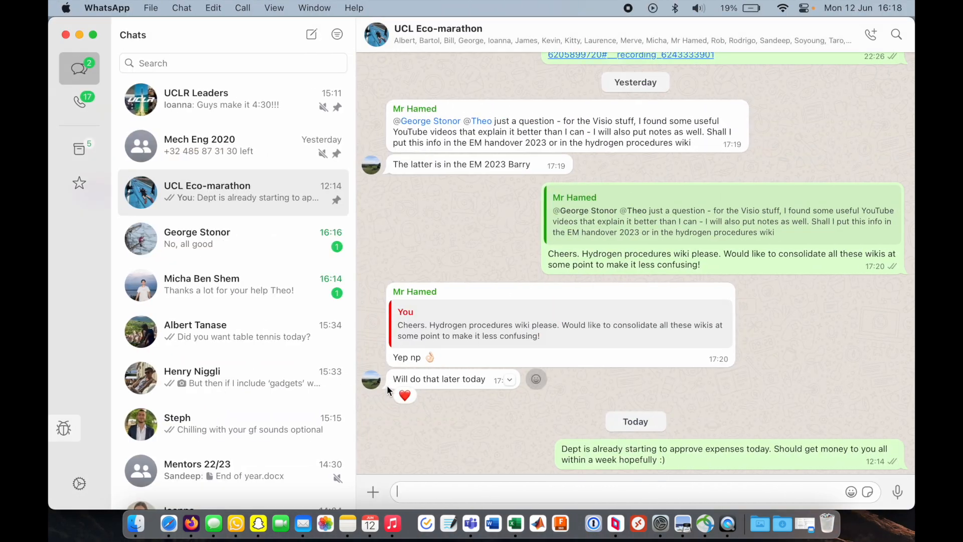
key("ctrl+Left")
right_click(137, 523)
left_click(489, 321)
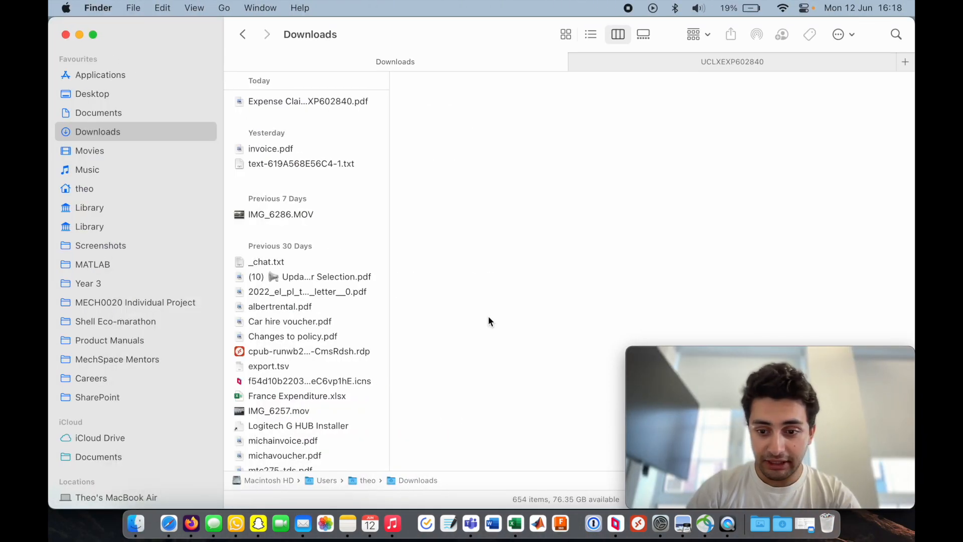
- Browse the Shell Eco-marathon folder through 02 Organisation, Finances and Expenses to the personal Claims folder
left_click(112, 296)
left_click(107, 320)
key("Down")
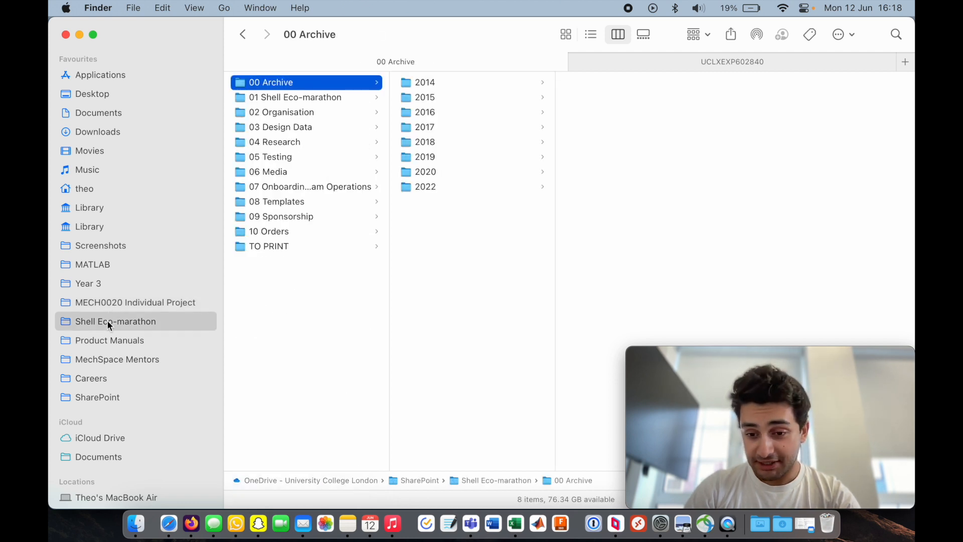
key("Down")
key("Down")
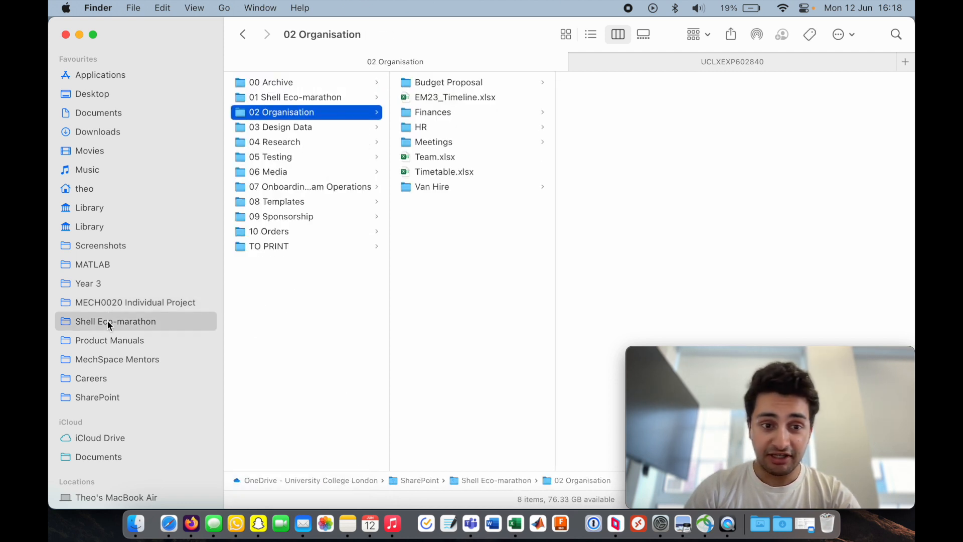
key("Down")
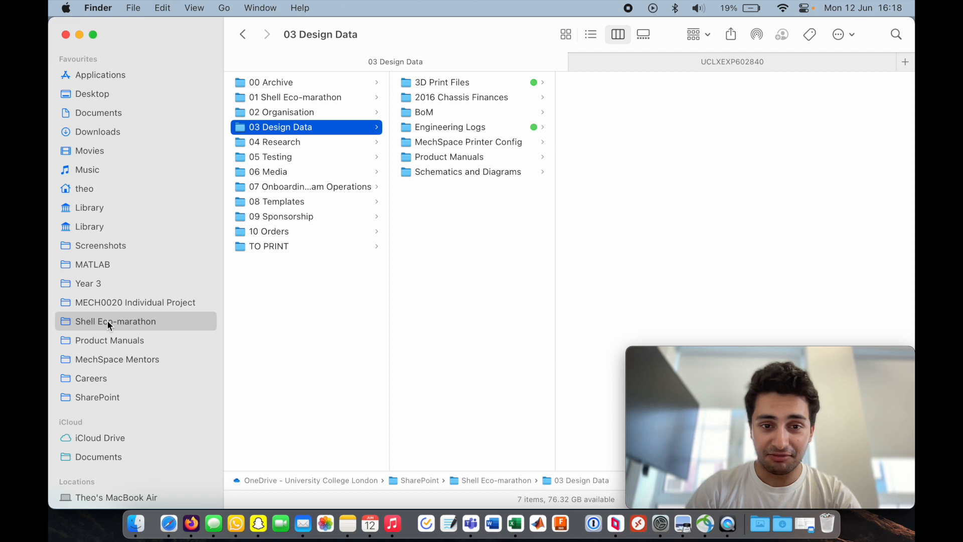
key("Up")
key("Right")
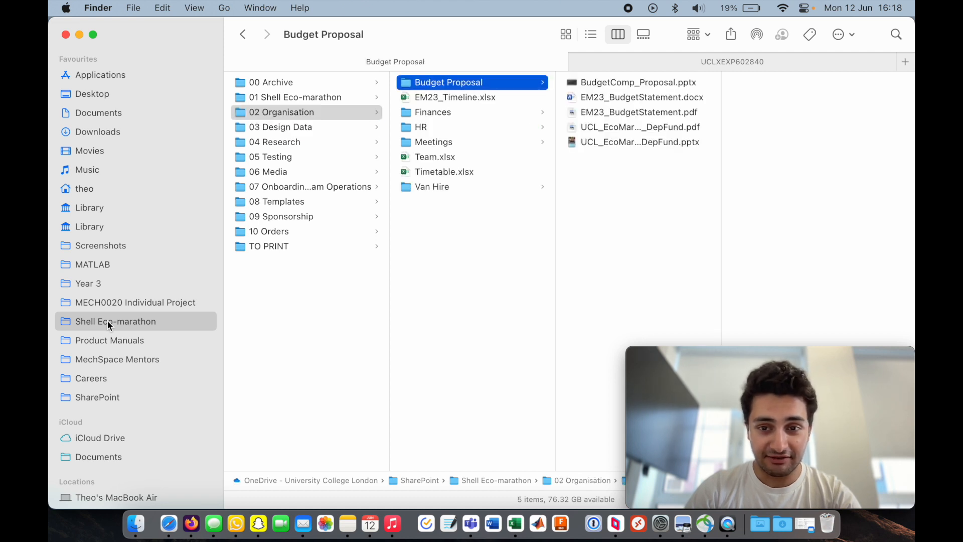
key("Left")
key("Up")
key("Down")
key("Right")
key("Down")
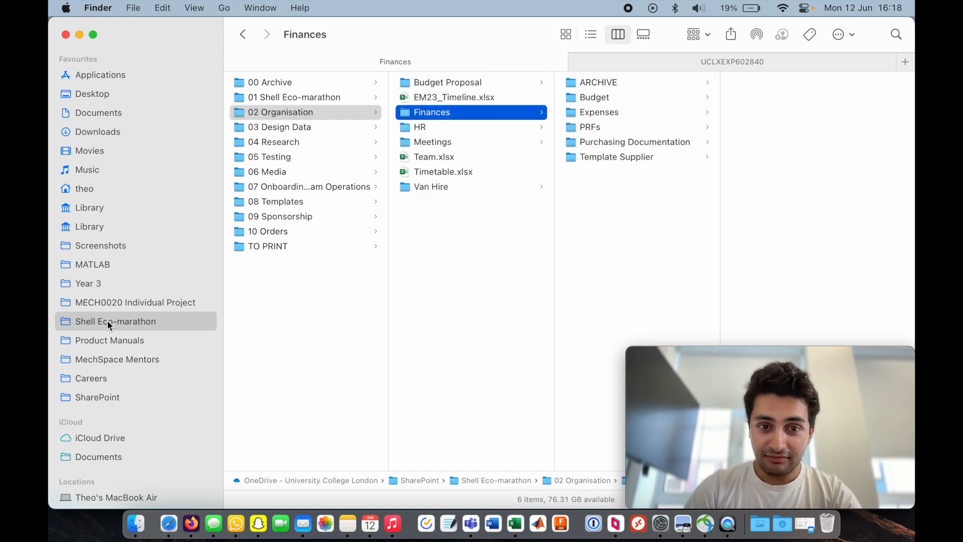
key("Right")
key("Down")
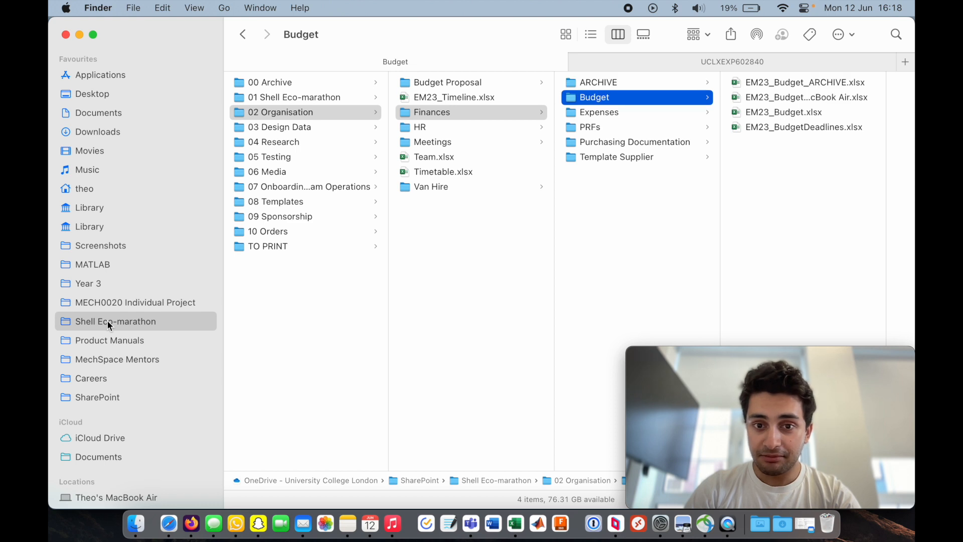
key("Down")
key("Right")
key("Down")
key("Down")
key("Right")
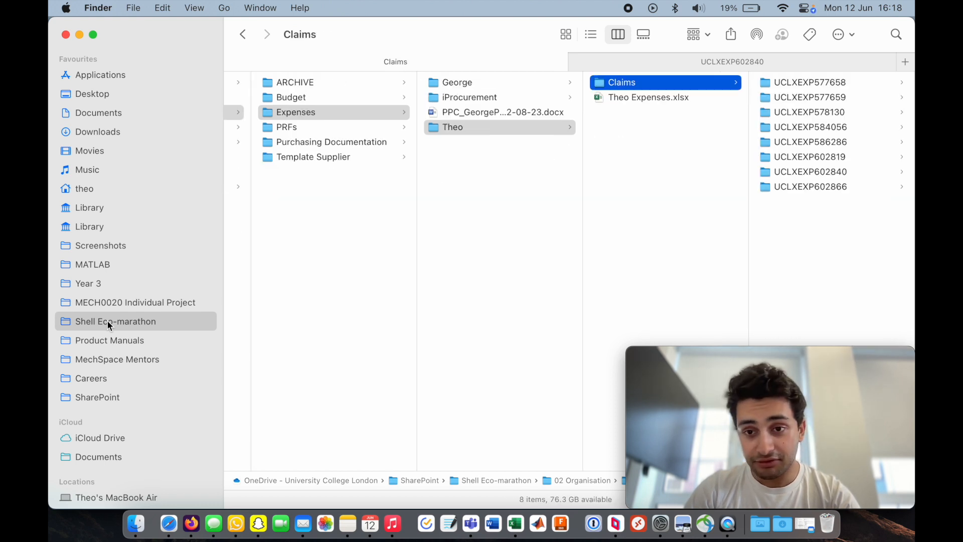
- Open Invoice 2141-4.pdf from one of the earlier claim folders
key("Right")
key("Down")
key("Down")
key("Down")
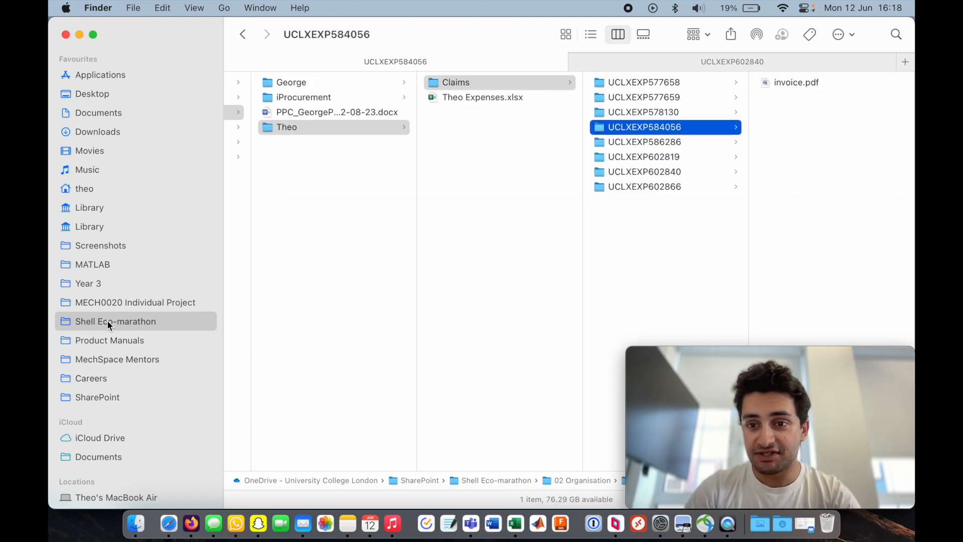
key("Up")
key("Right")
key("Left")
key("Down")
key("Down")
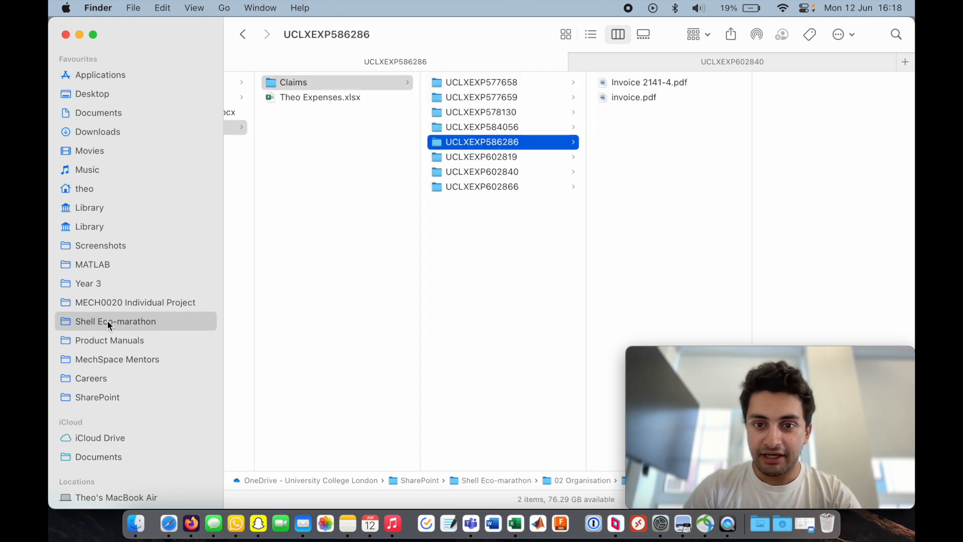
scroll(676, 237, "right", 1)
key("Right")
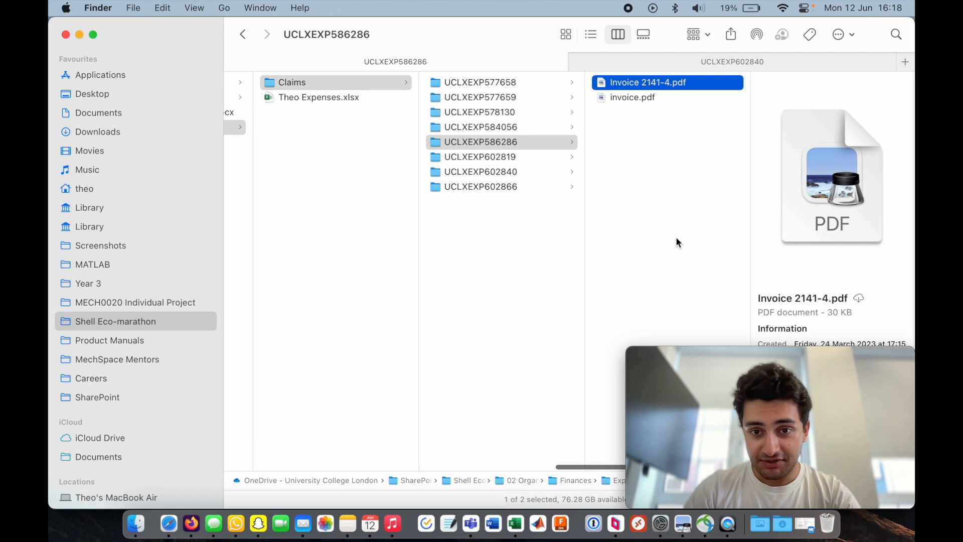
key("super+o")
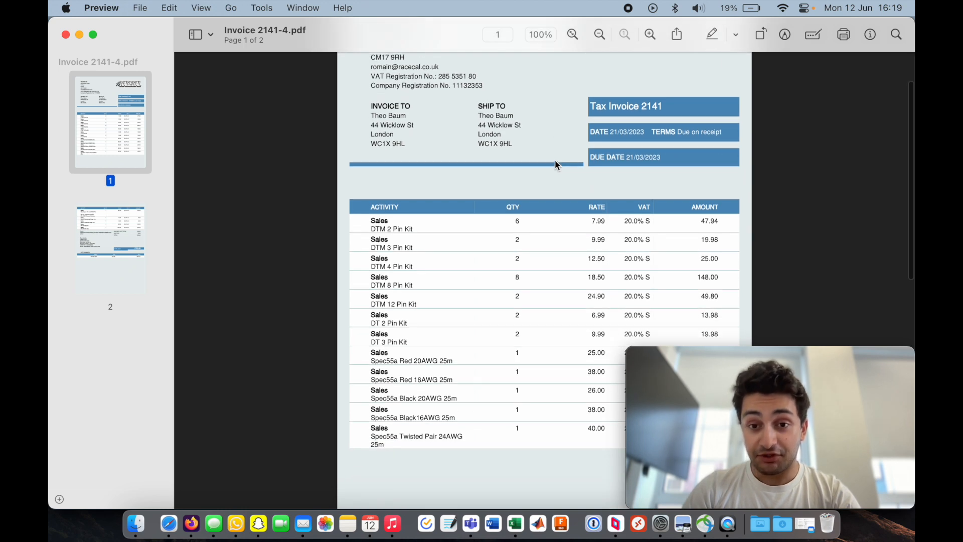
- Review the invoice and select its total amount on the second page
scroll(489, 150, "down", 2)
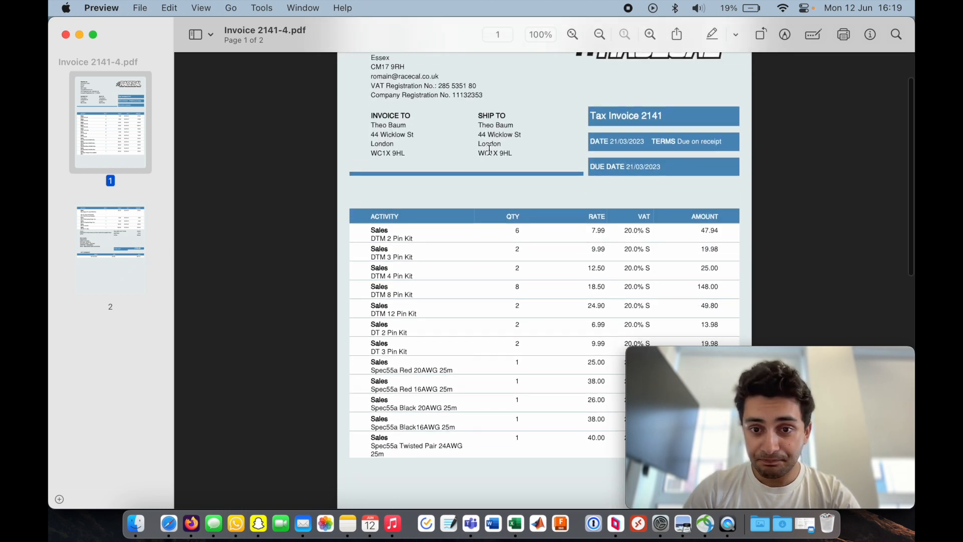
scroll(489, 151, "up", 2)
scroll(575, 183, "down", 15)
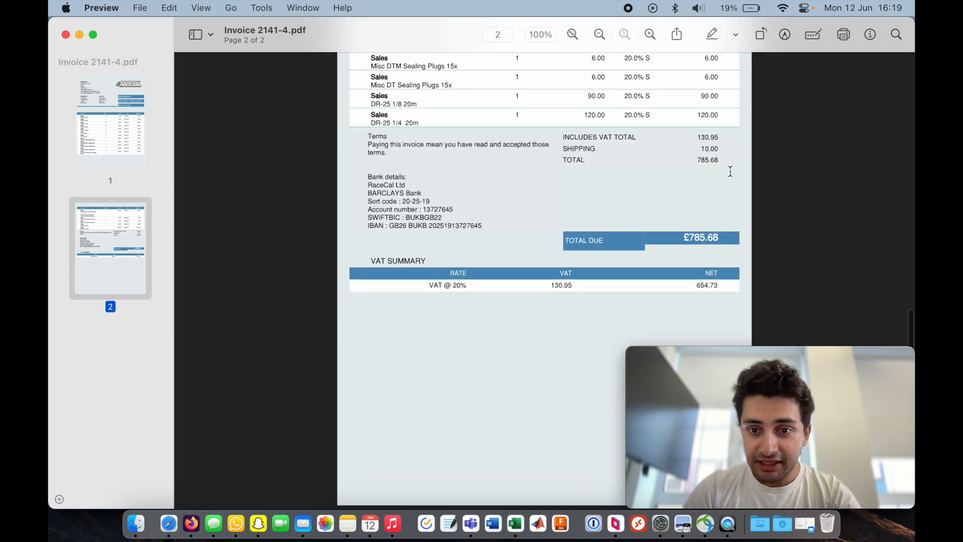
left_click_drag(693, 161, 735, 160)
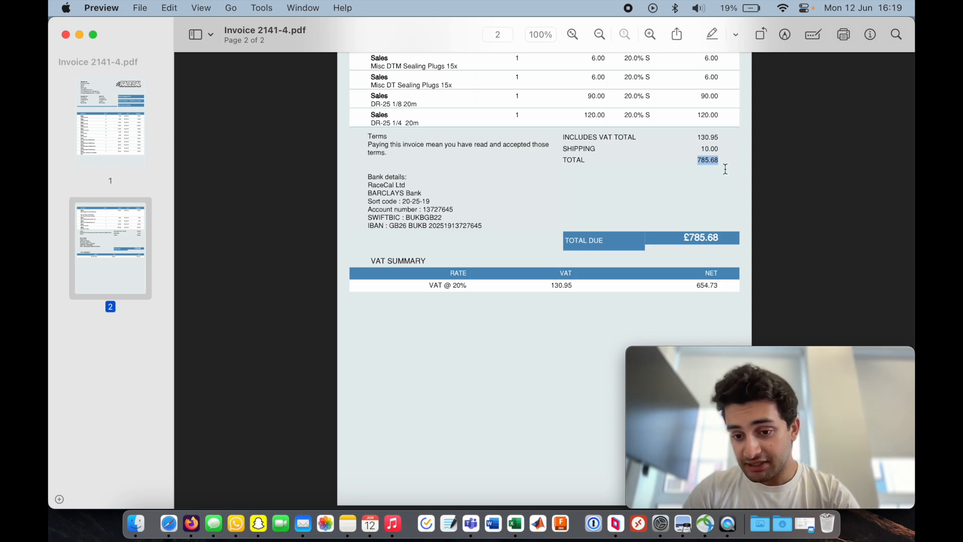
left_click(632, 143)
scroll(597, 157, "up", 15)
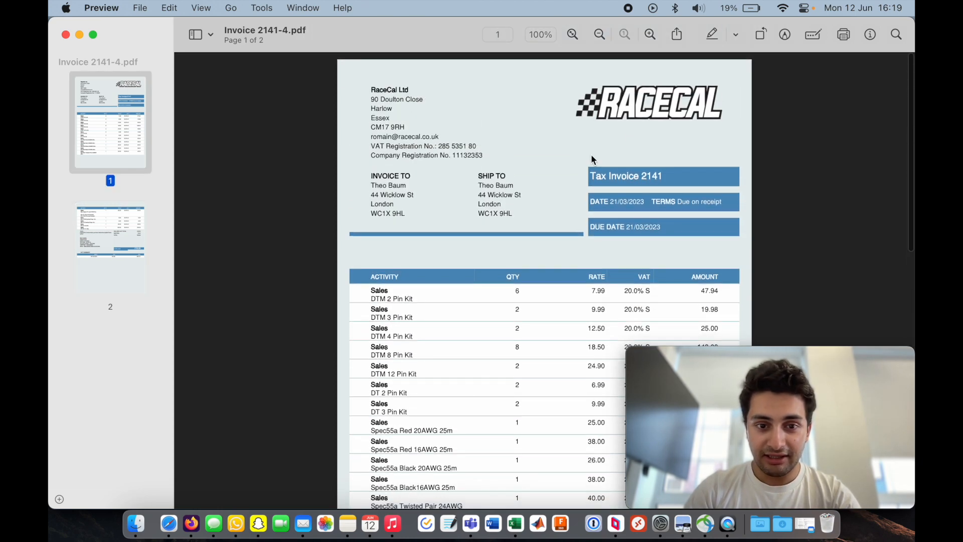
- Return to the expense claim and enter 785.68 as line 1's amount claimed
key("super+Tab")
key("super+Tab")
key("super+Tab")
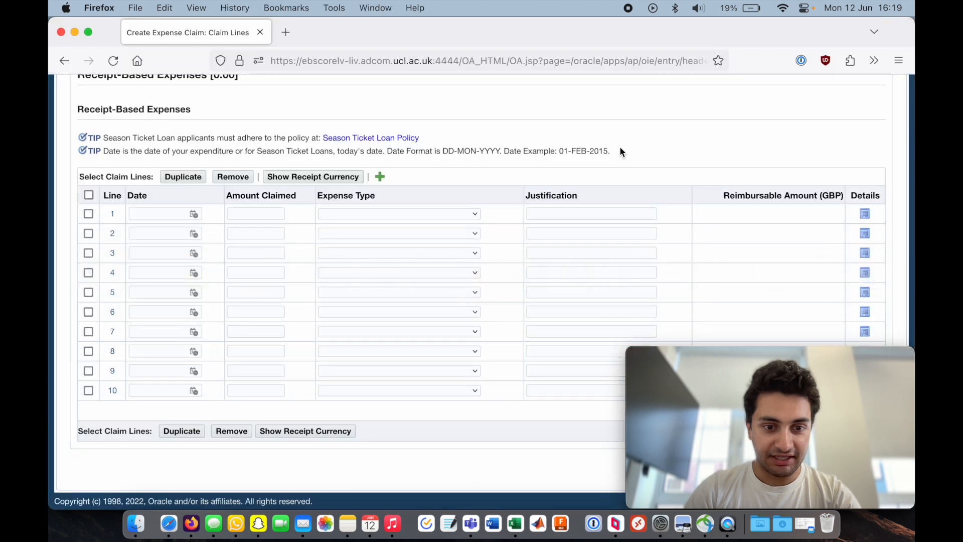
left_click(257, 213)
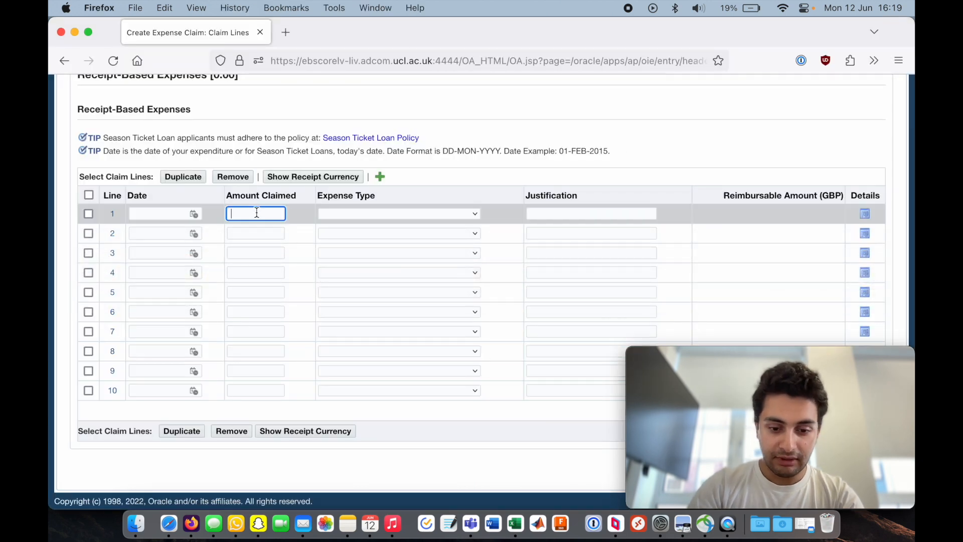
type("785.")
type("60")
left_click(159, 214)
- Set line 1's date to 21-Mar-2023 using the date picker, matching the invoice date
key("super+Tab")
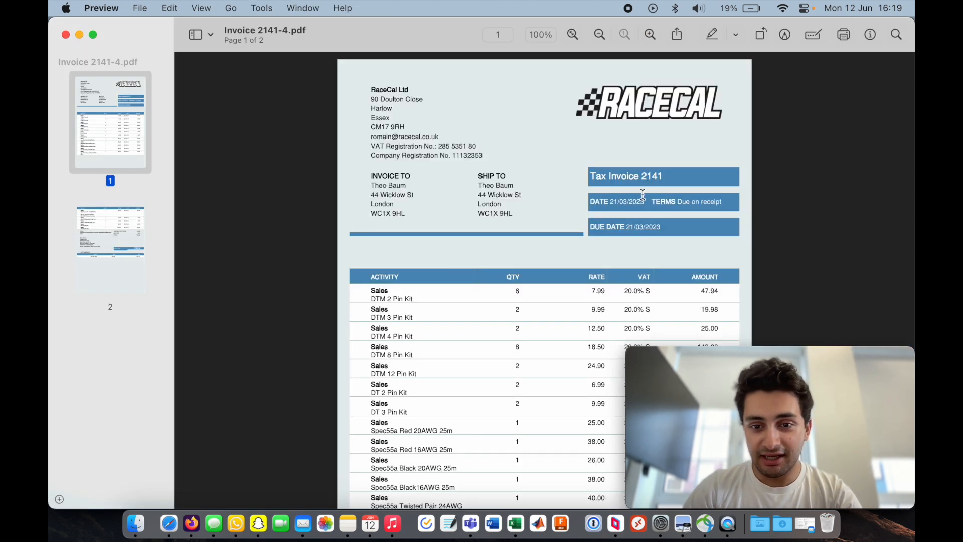
key("super+Tab")
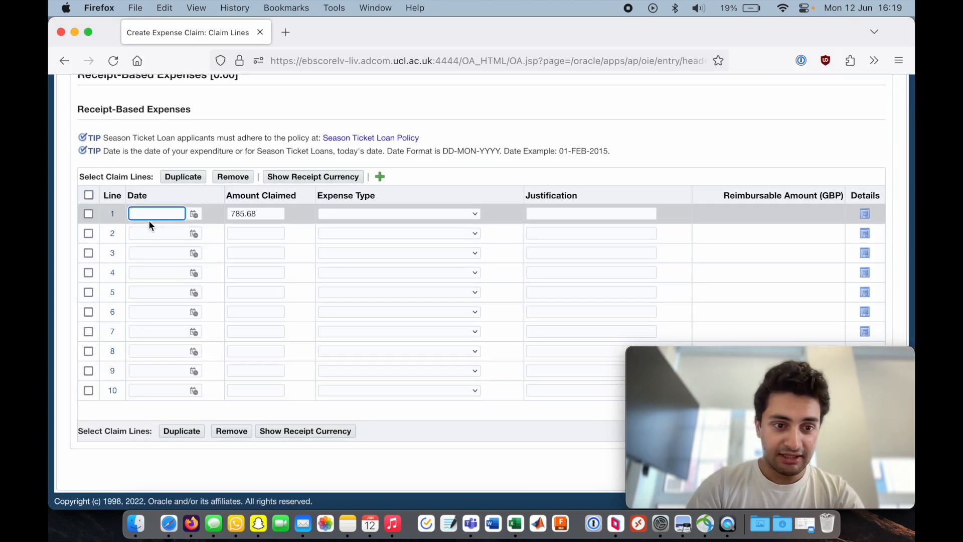
left_click(198, 214)
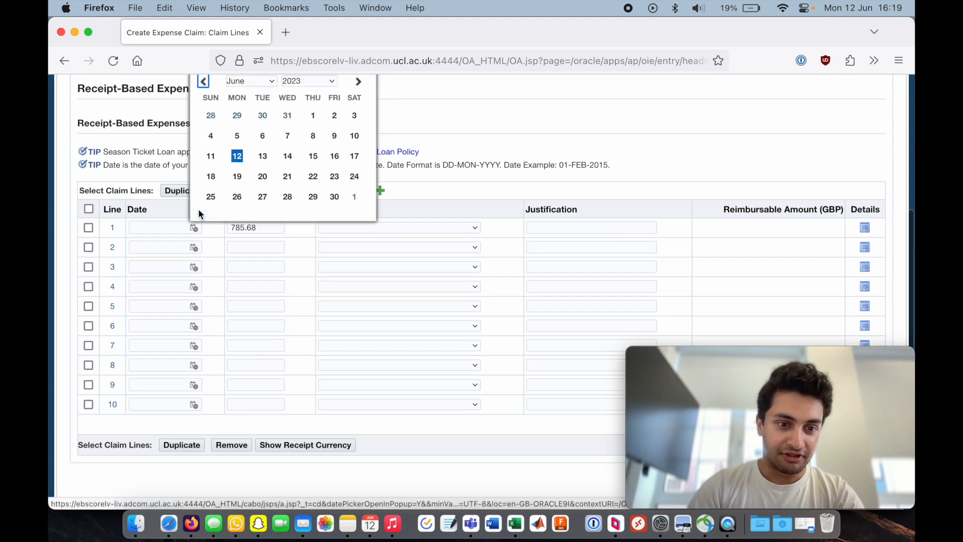
left_click(205, 81)
left_click(205, 81)
left_click(206, 81)
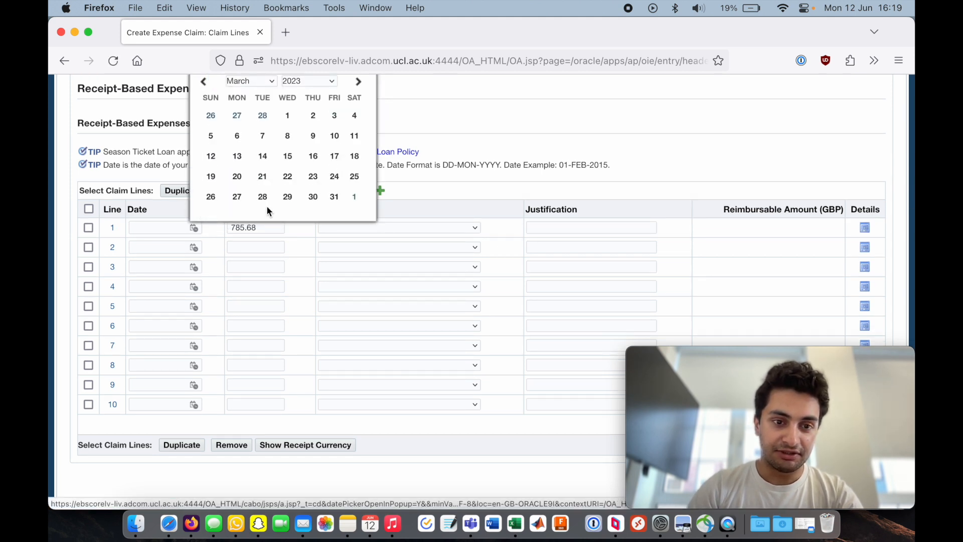
left_click(262, 176)
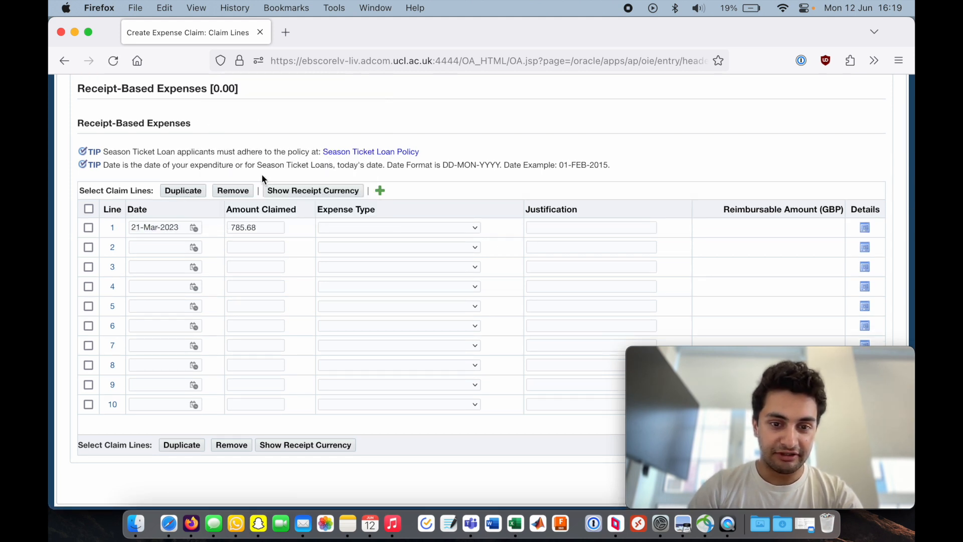
- Set line 1's expense type to Exceptional Items - Vatable
left_click(474, 226)
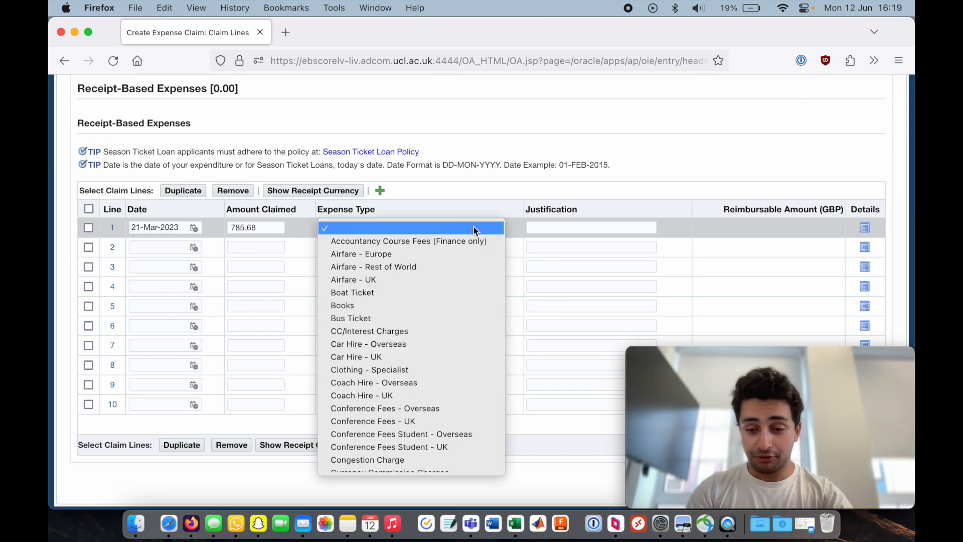
scroll(447, 315, "down", 5)
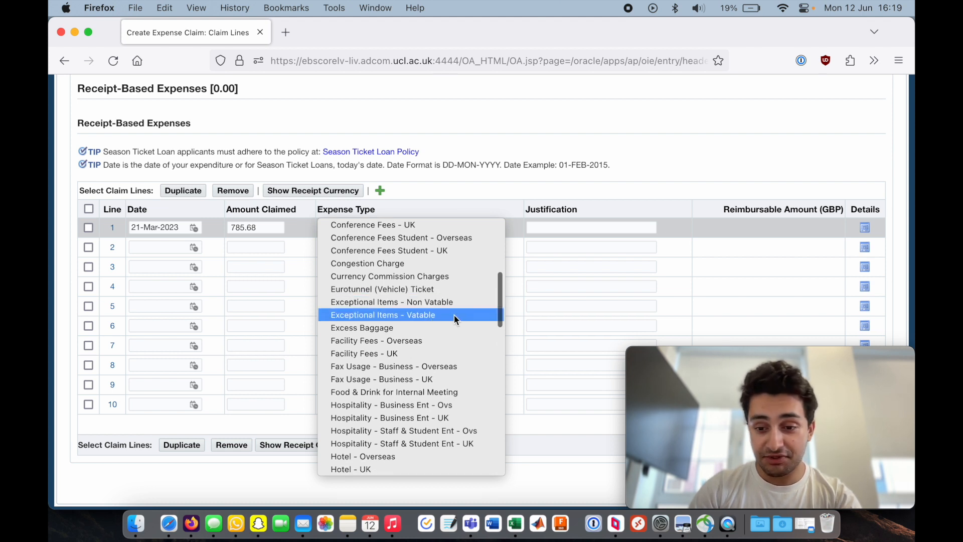
left_click(453, 315)
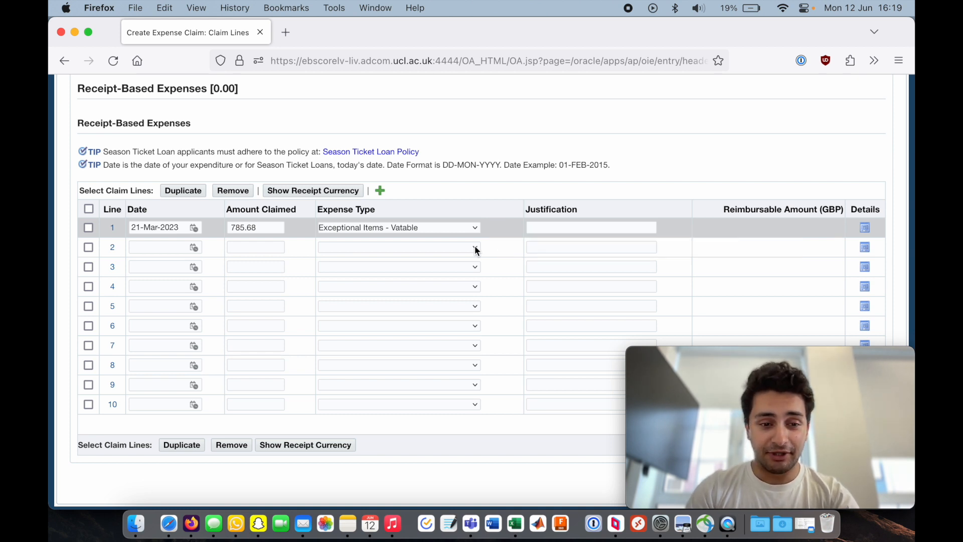
left_click(474, 228)
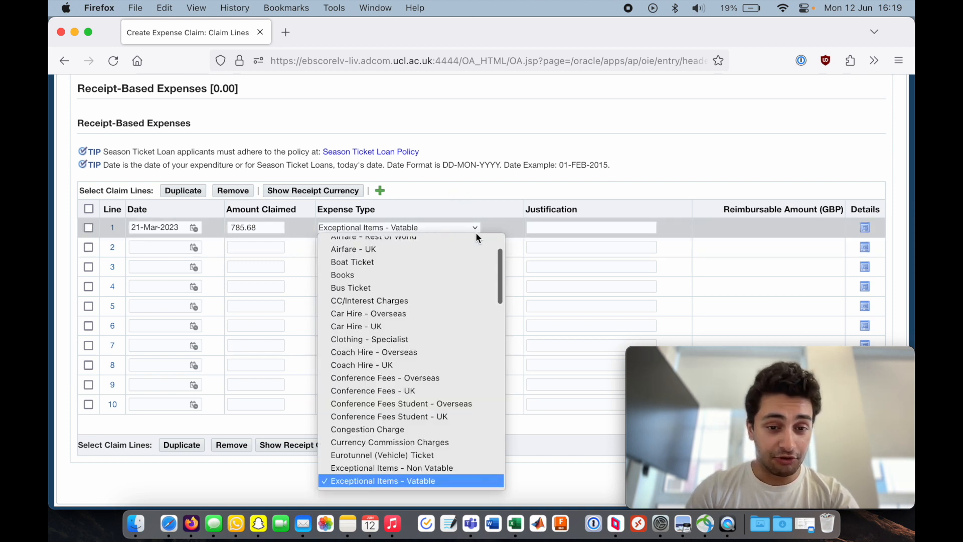
left_click(568, 209)
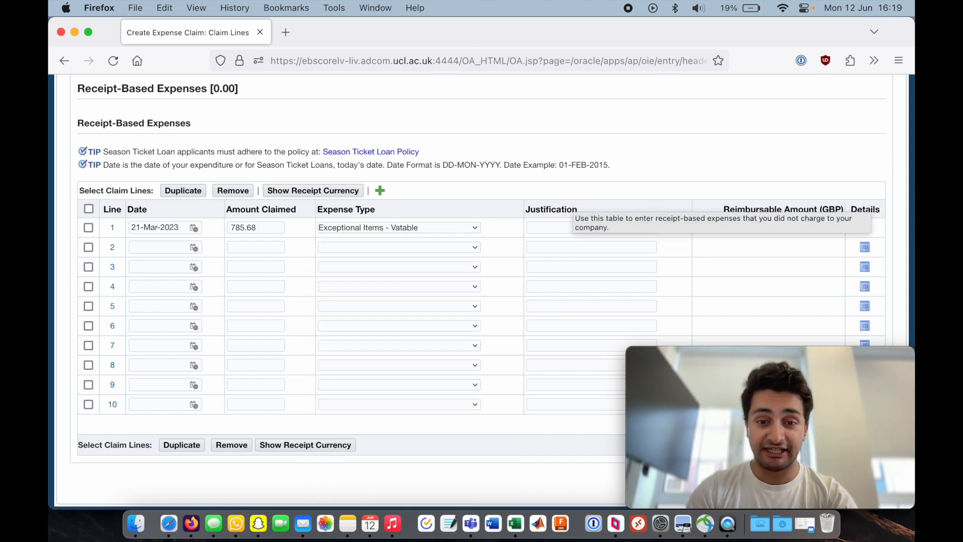
- Enter "RaceCal - Parts for loom" as line 1's justification
left_click(567, 226)
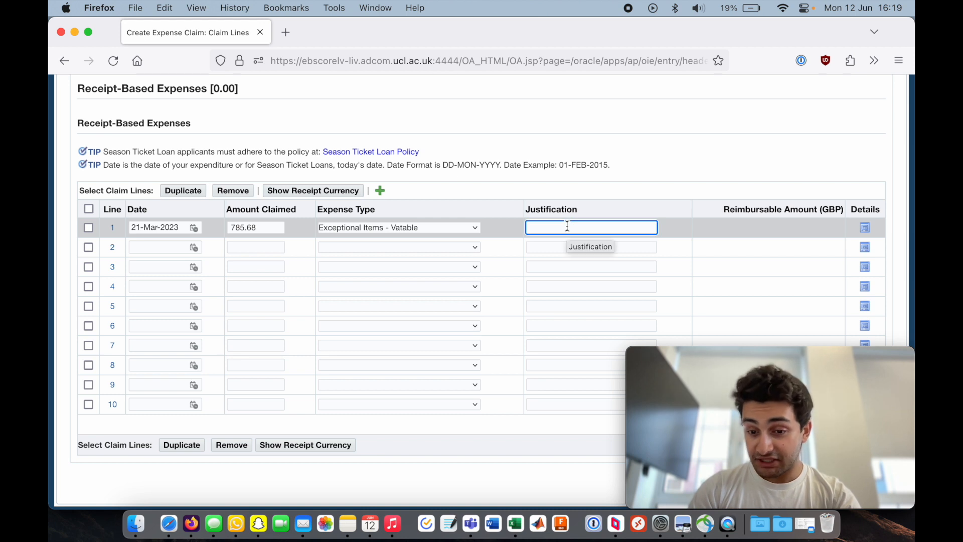
type("RaceCal -")
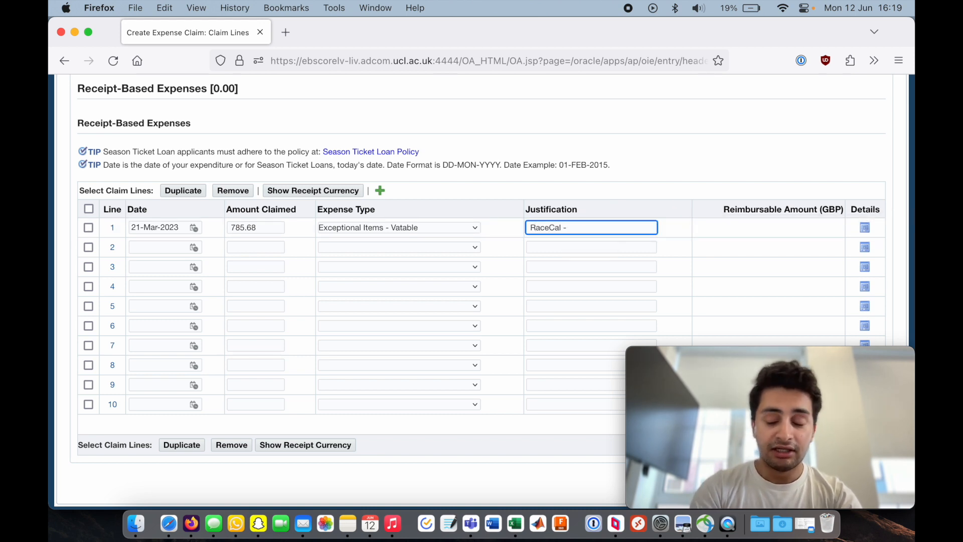
type(" Parts for loom")
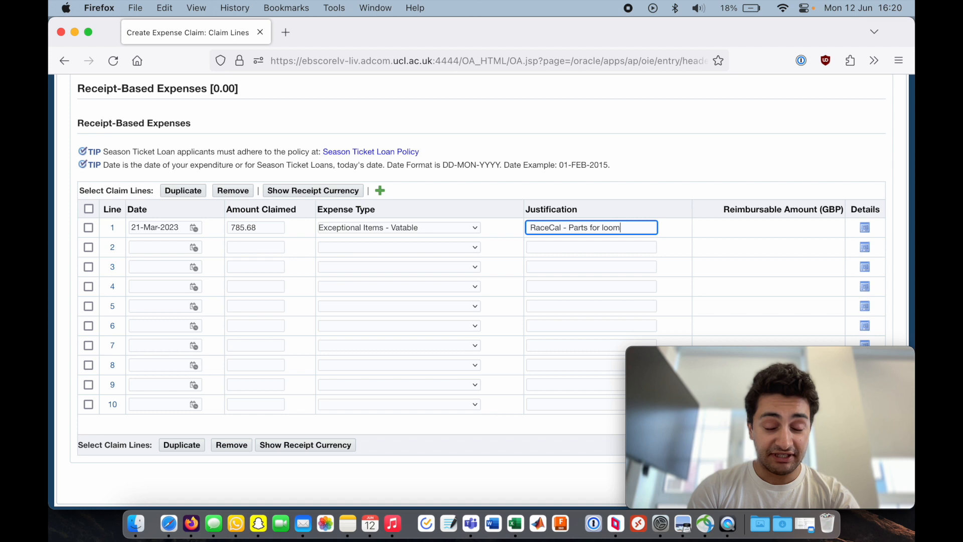
left_click_drag(562, 225, 619, 227)
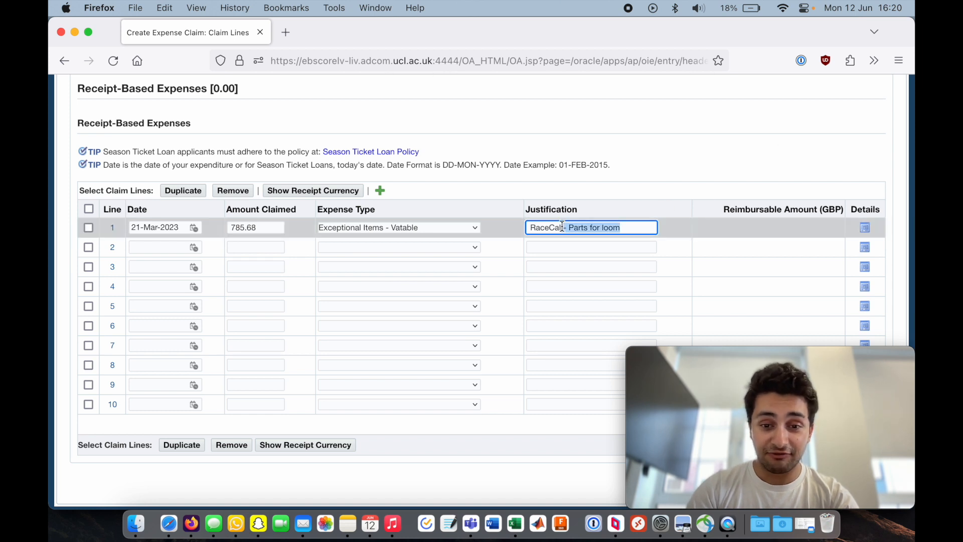
key("super+x")
key("super+z")
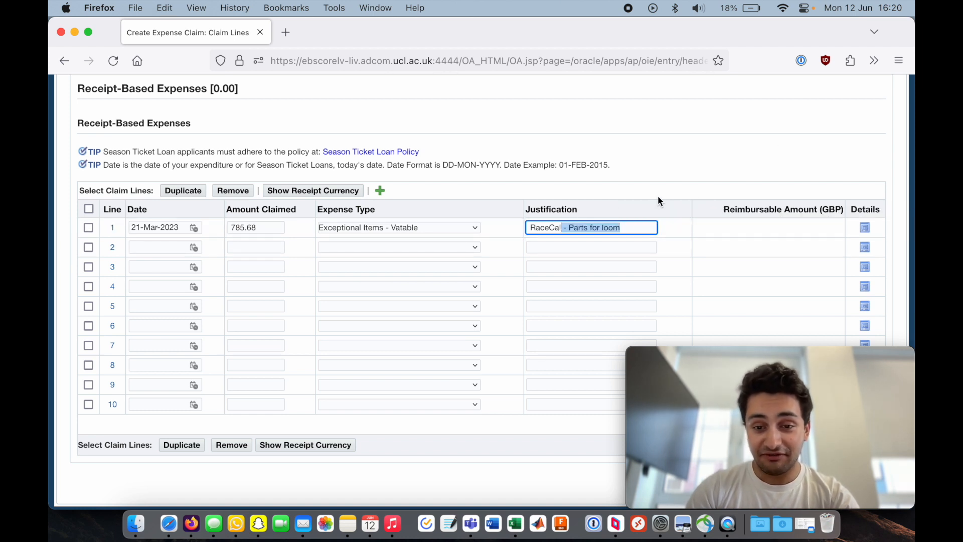
left_click(678, 187)
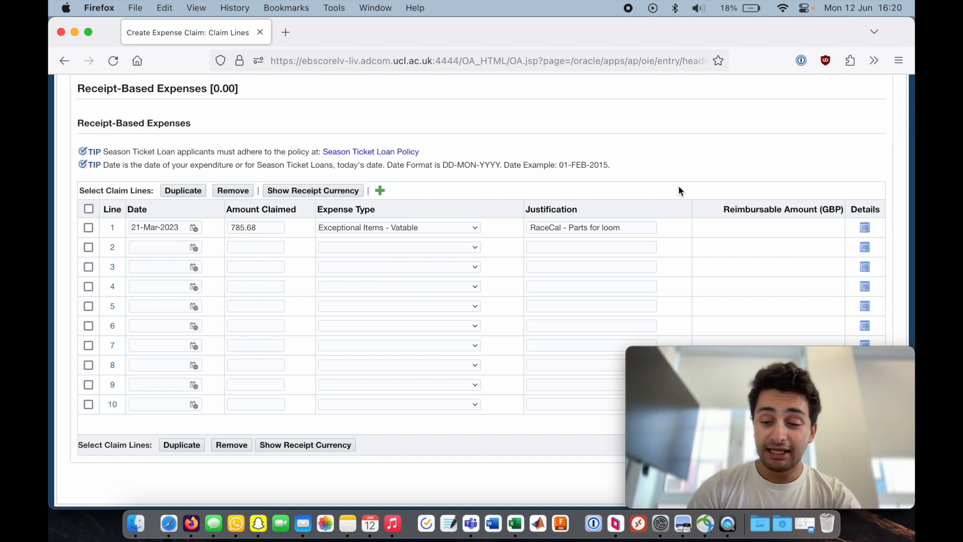
- Save the expense claim
scroll(679, 187, "down", 1)
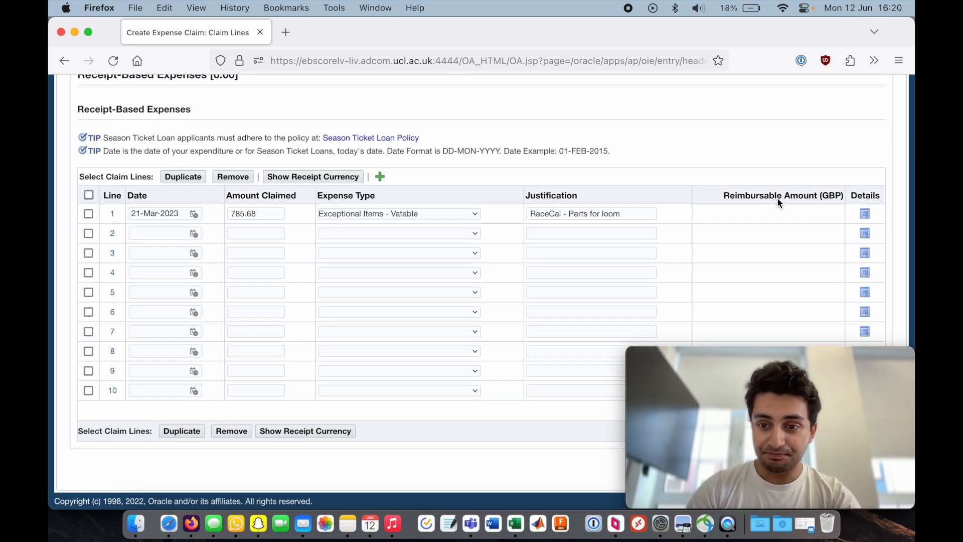
scroll(697, 156, "up", 5)
left_click(732, 176)
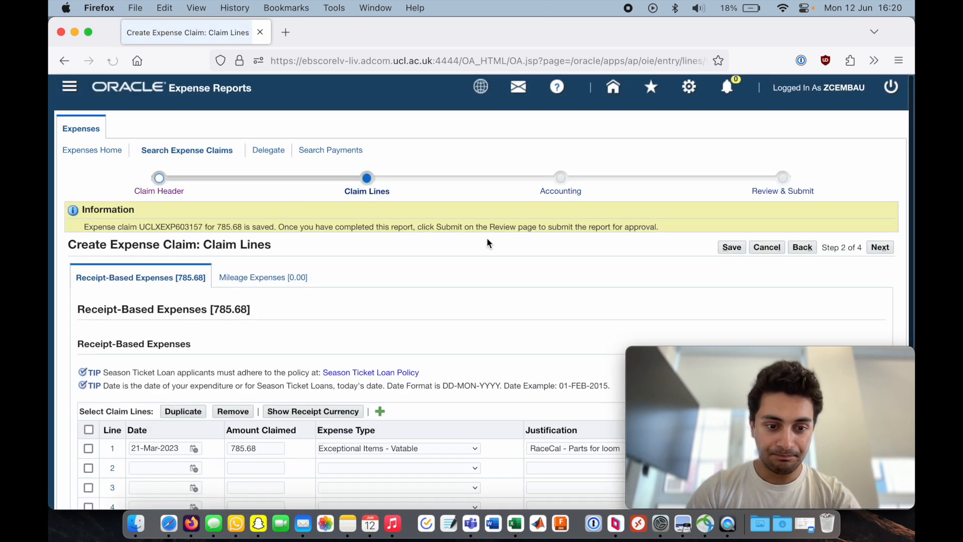
- Show the receipt currency and exchange rate columns for the claim lines
scroll(487, 239, "down", 6)
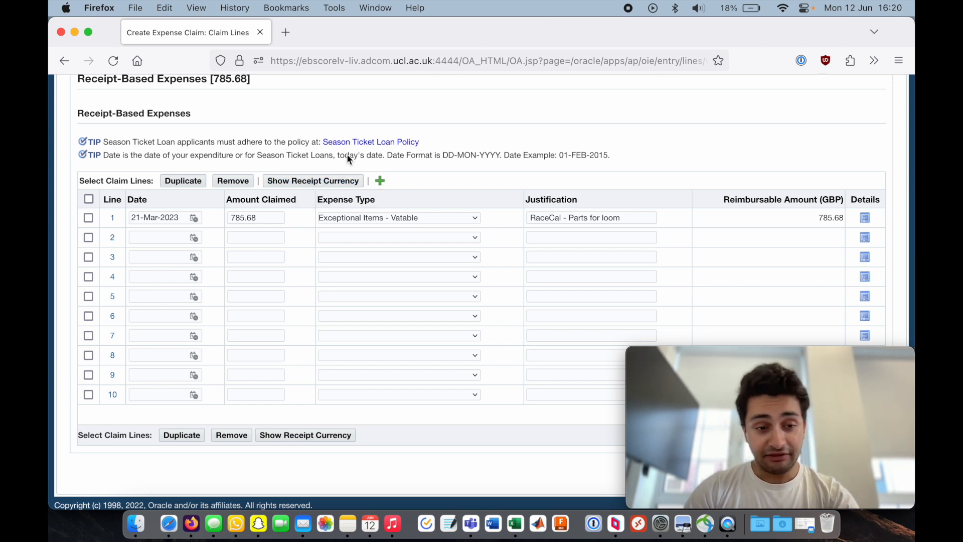
key("super+Tab")
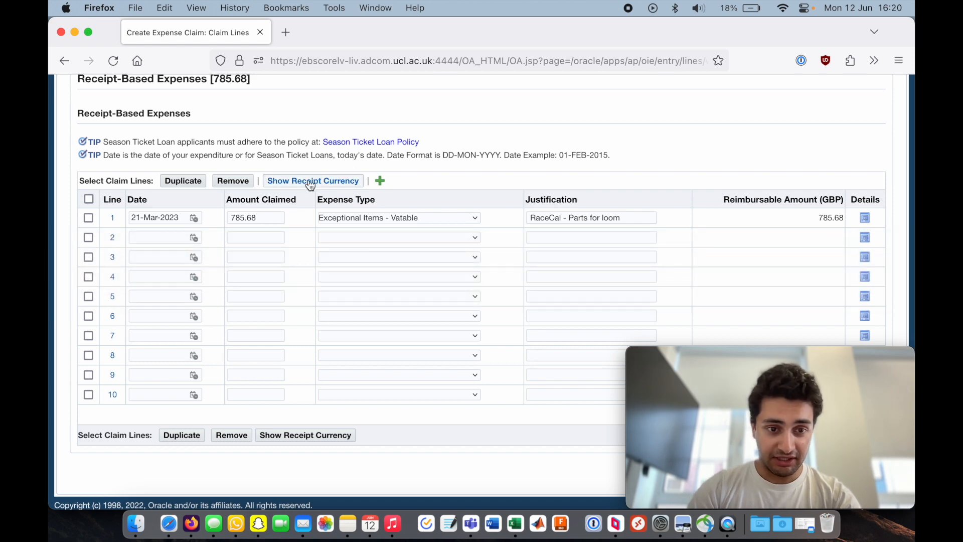
left_click(311, 182)
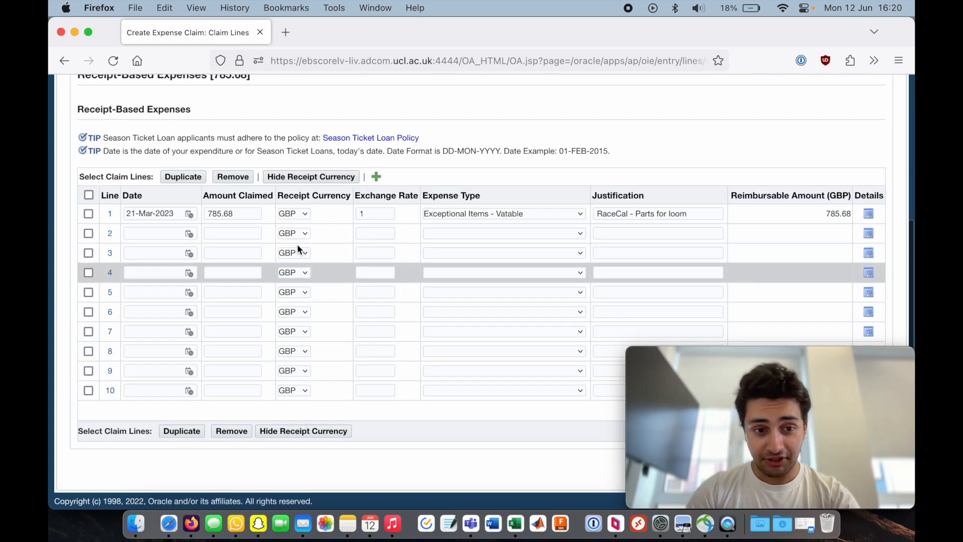
key("super+Tab")
key("super+Tab")
key("super+Tab")
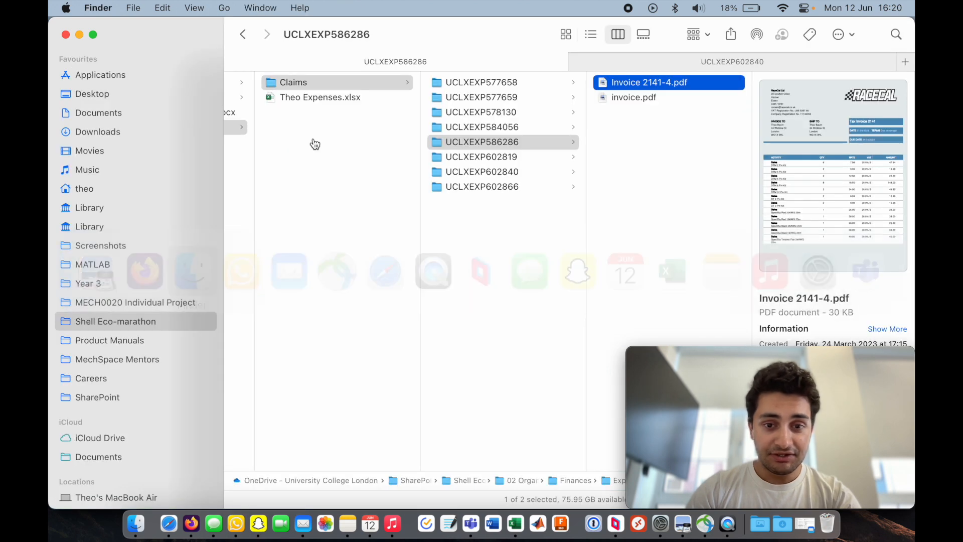
left_click(525, 187)
key("Up")
key("Right")
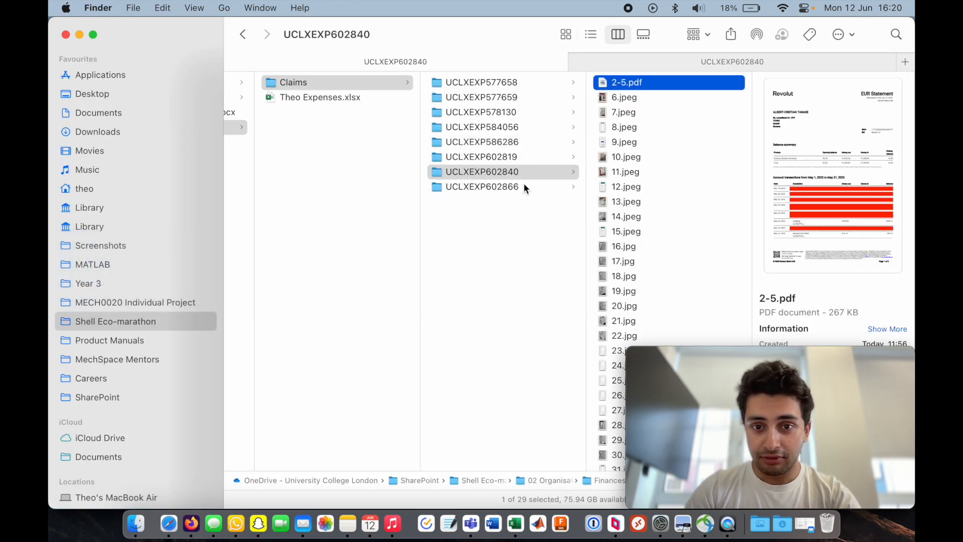
key("Down")
key("Down")
key("super+o")
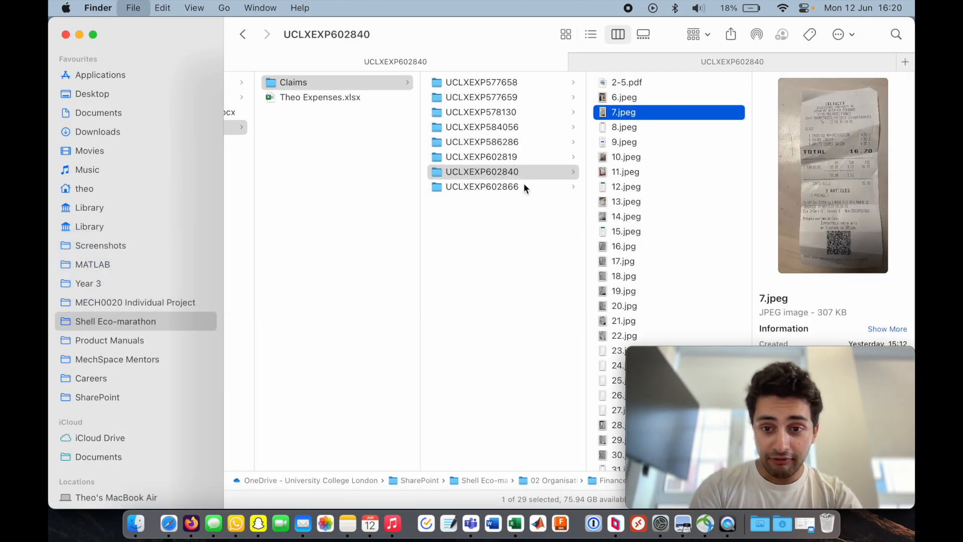
- Review the receipt's total, currency and purchase date
scroll(572, 236, "up", 5)
scroll(662, 260, "up", 2)
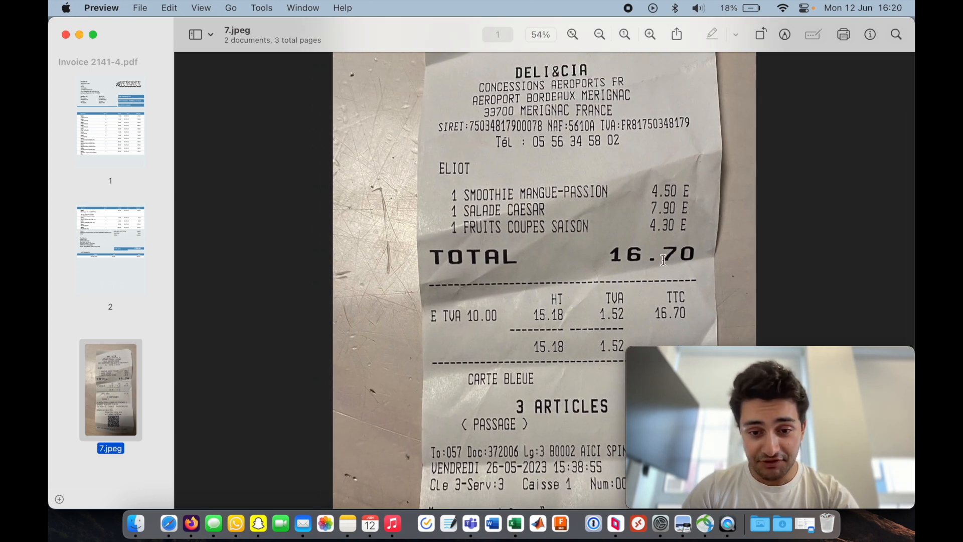
scroll(663, 260, "down", 5)
scroll(630, 272, "up", 5)
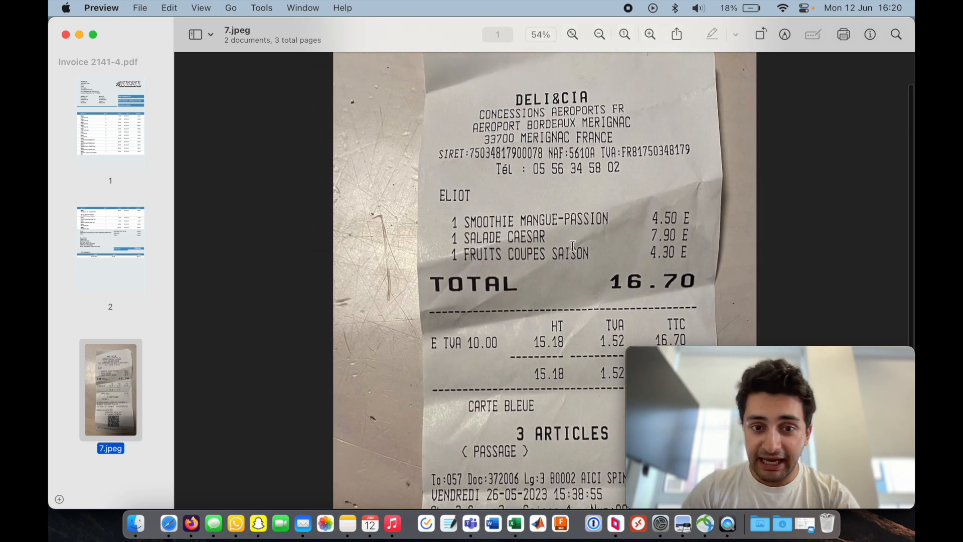
scroll(627, 273, "down", 5)
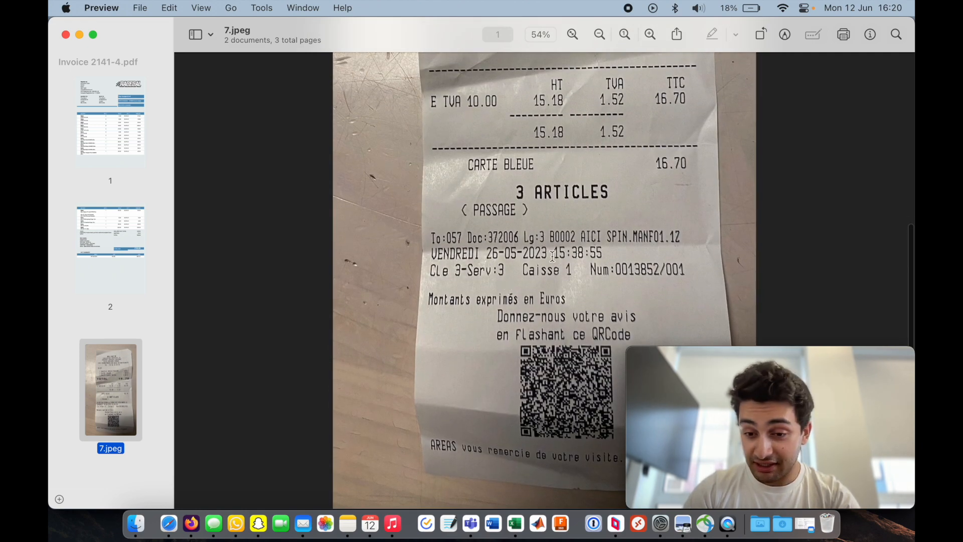
scroll(487, 251, "up", 5)
scroll(486, 251, "down", 3)
- Return to the claim and set line 2's date to 26-May-2023
key("super+Tab")
key("super+Tab")
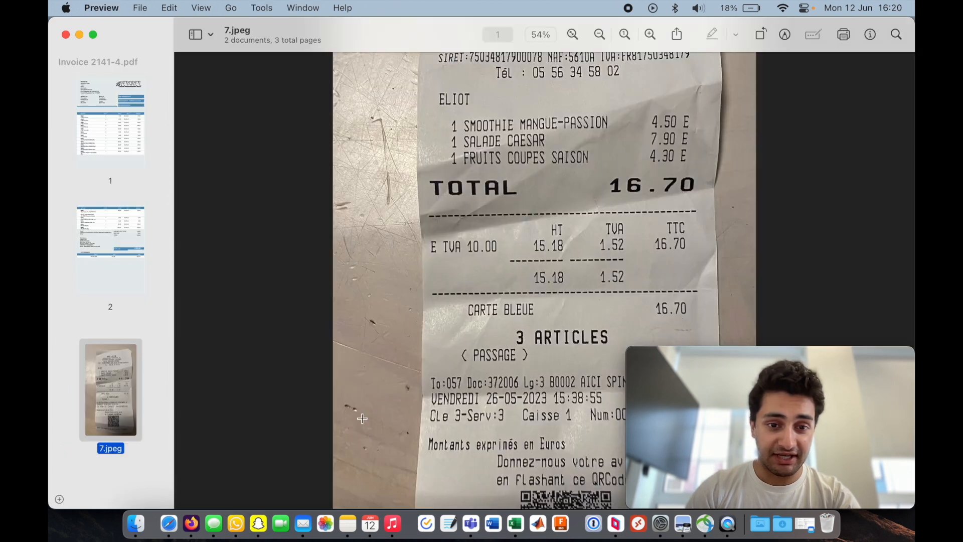
key("super+Tab")
key("super+Tab")
left_click(153, 233)
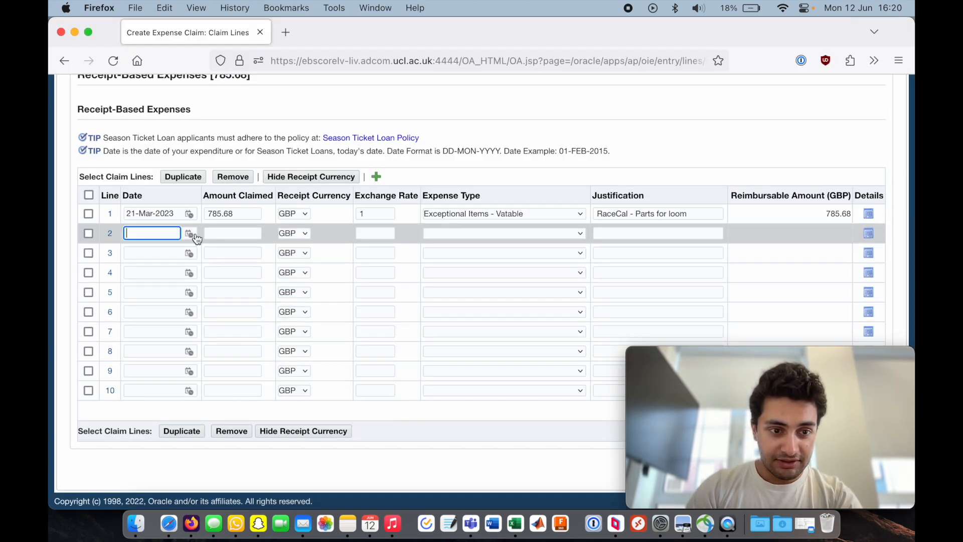
type("26-may")
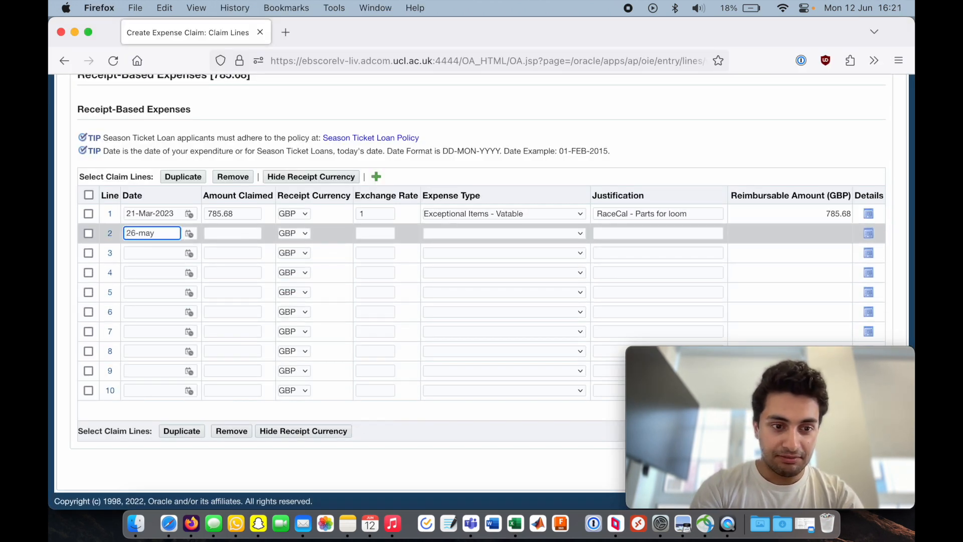
type("-2023")
key("Tab")
- Check the receipt again and enter 16.7 as line 2's amount claimed
key("super+Tab")
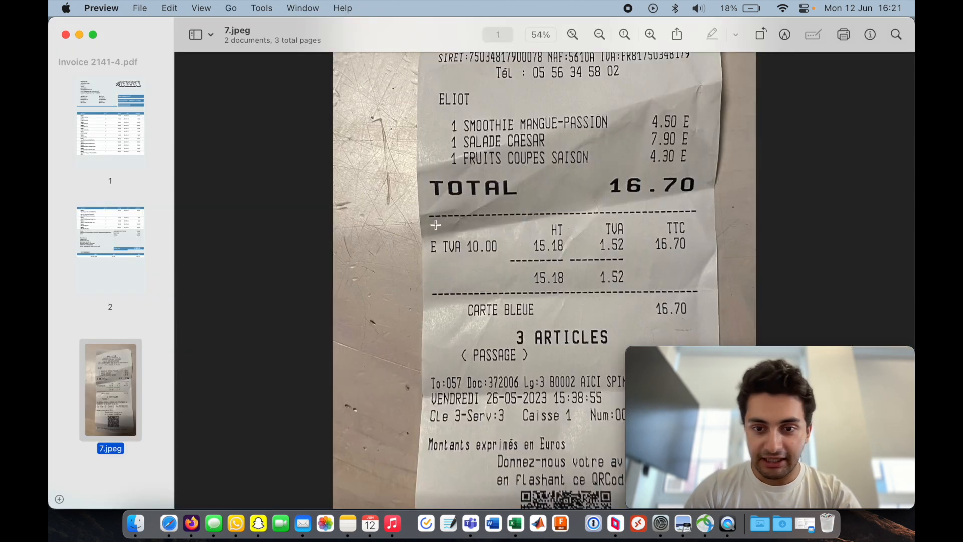
key("super+Tab")
type("16")
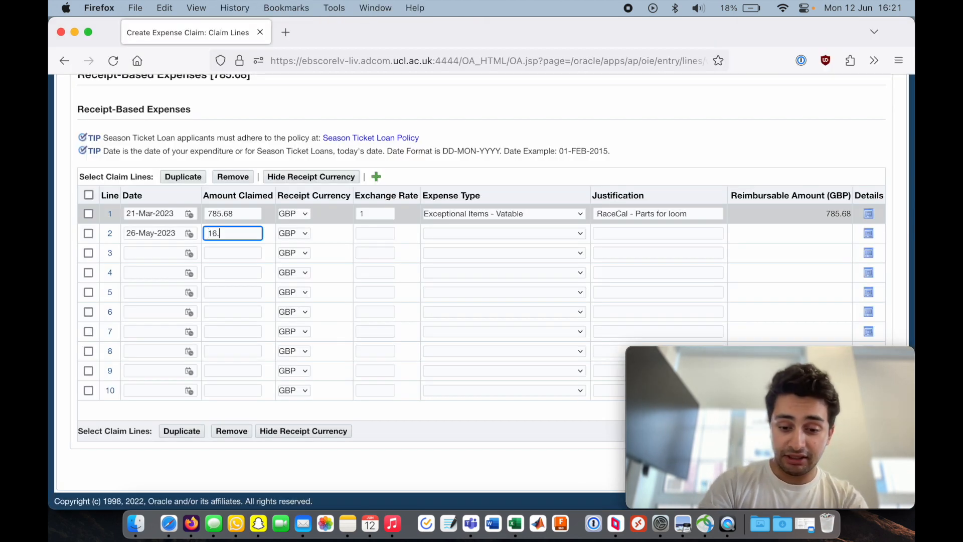
type(".7")
- Set line 2's receipt currency to EUR and its expense type to Exceptional Items - Vatable
left_click(293, 233)
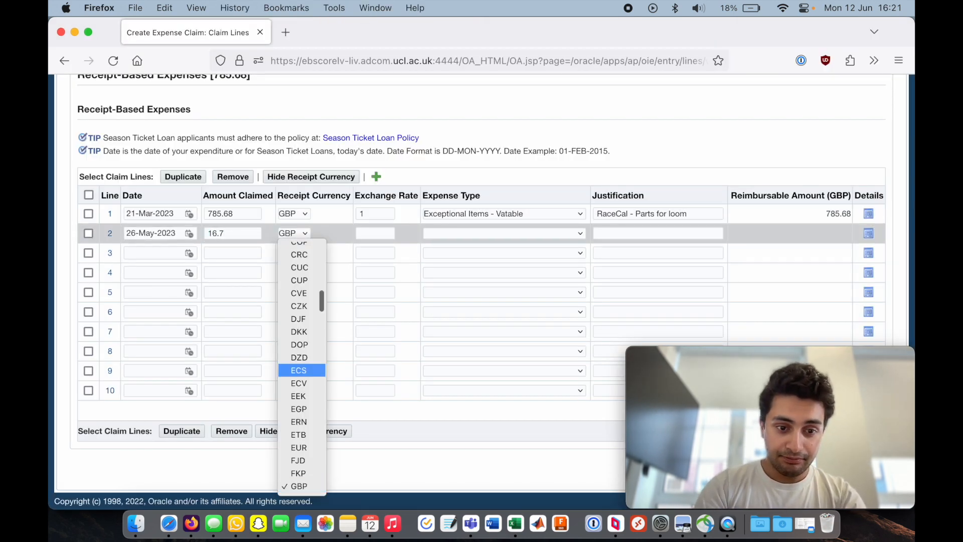
key("Return")
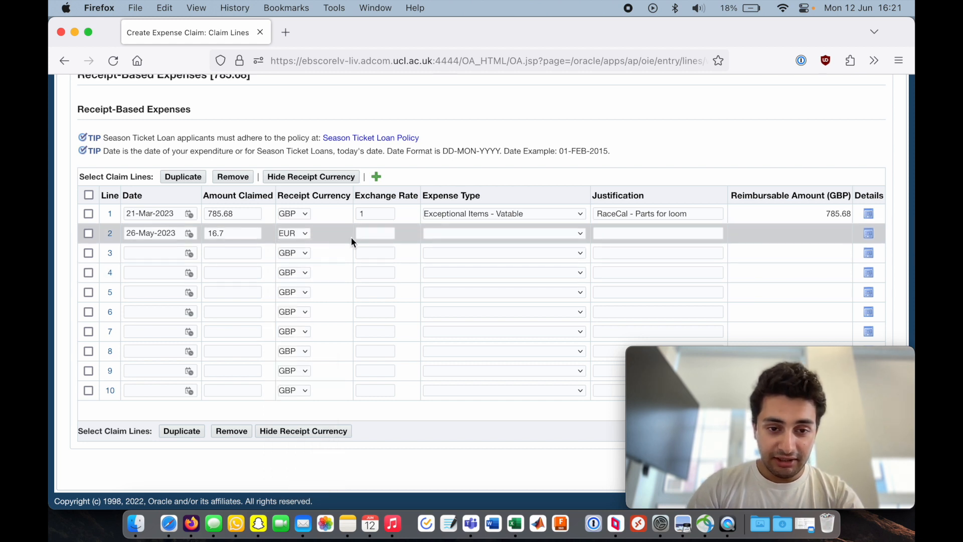
left_click(522, 234)
type("ex")
key("Down")
key("Return")
- Enter Lunch as line 2's justification
left_click(658, 232)
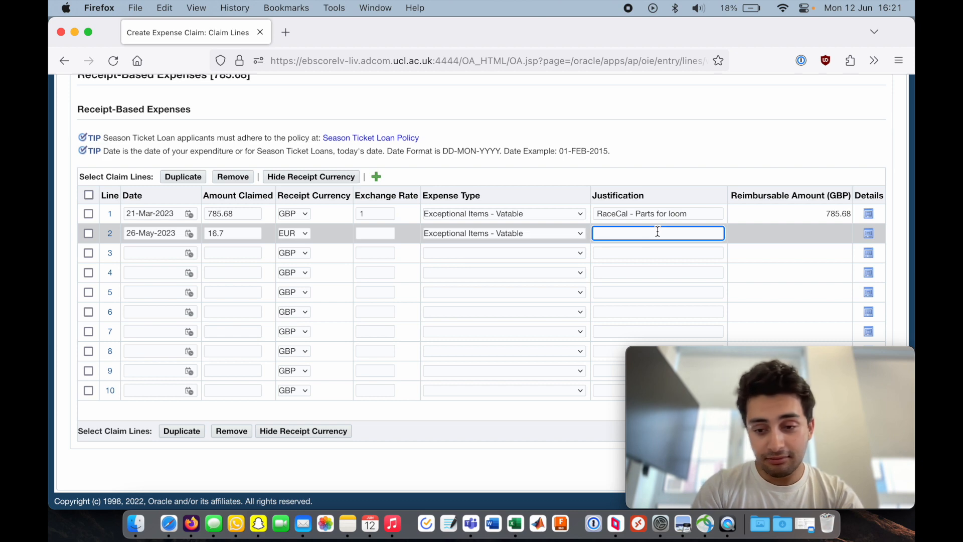
key("Return")
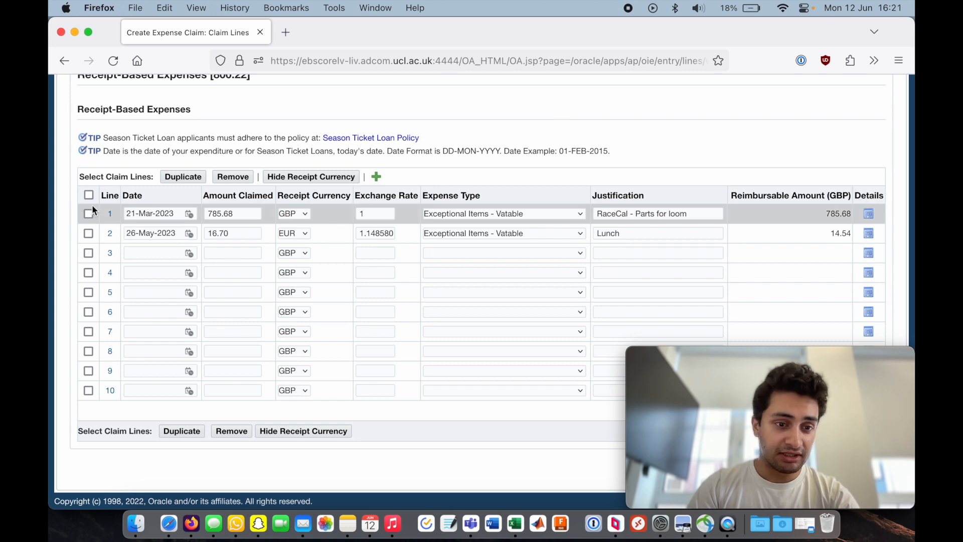
- Duplicate line 2 and set the new line 3's date to 27-May-2023
left_click(88, 232)
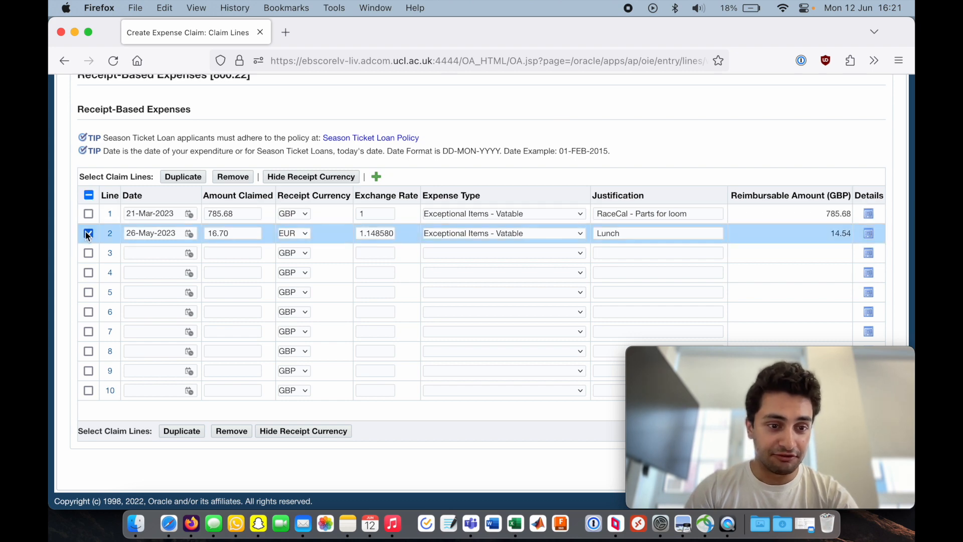
left_click(183, 177)
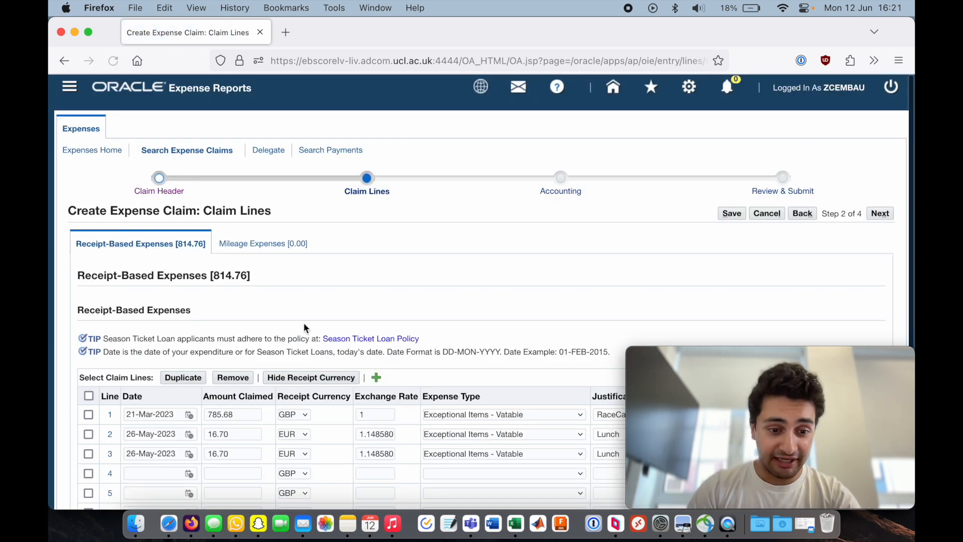
scroll(303, 322, "down", 5)
key("BackSpace")
type("7")
- Set line 3's amount claimed to 18.7
left_click(252, 252)
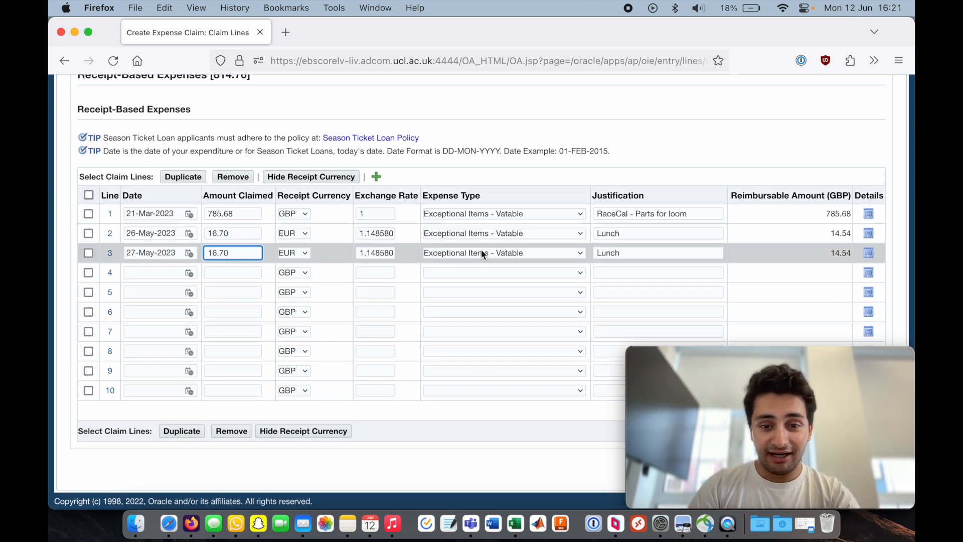
double_click(238, 252)
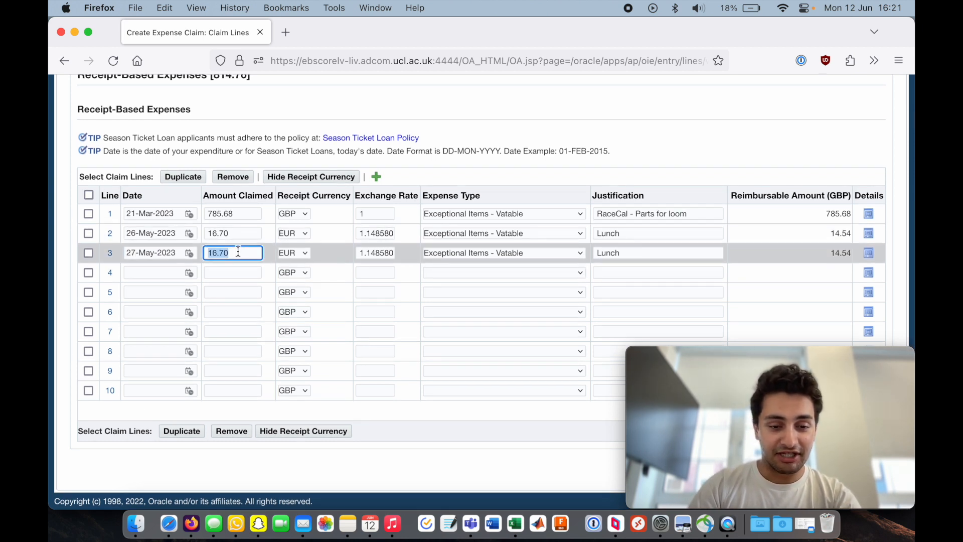
type("18.7")
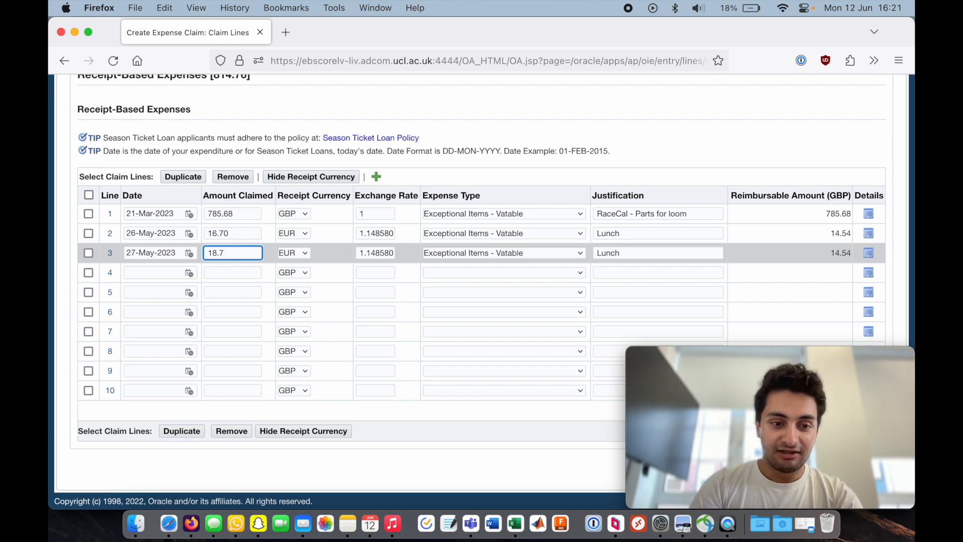
key("Return")
- Proceed from the claim lines to the Accounting step
scroll(452, 311, "down", 5)
scroll(709, 187, "up", 4)
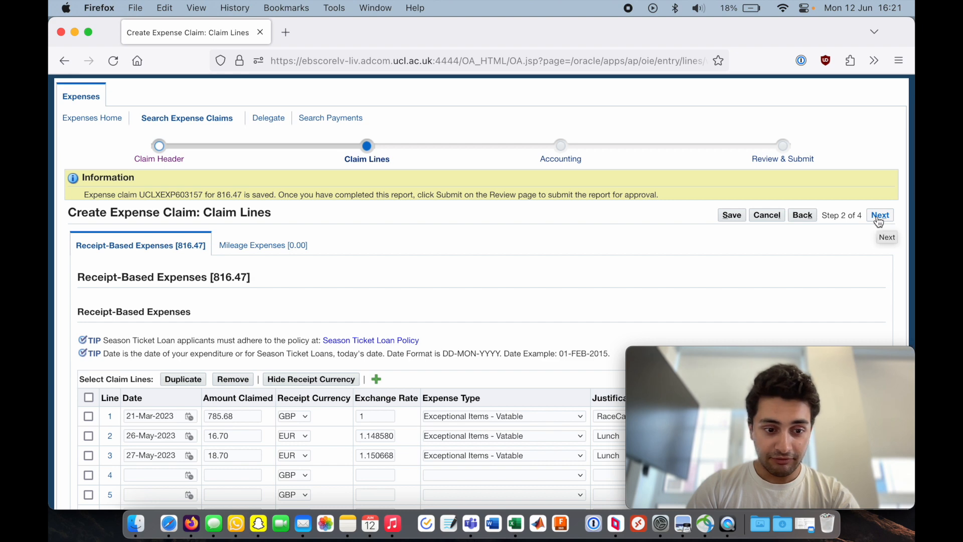
scroll(878, 221, "down", 2)
scroll(645, 225, "down", 3)
scroll(459, 209, "up", 6)
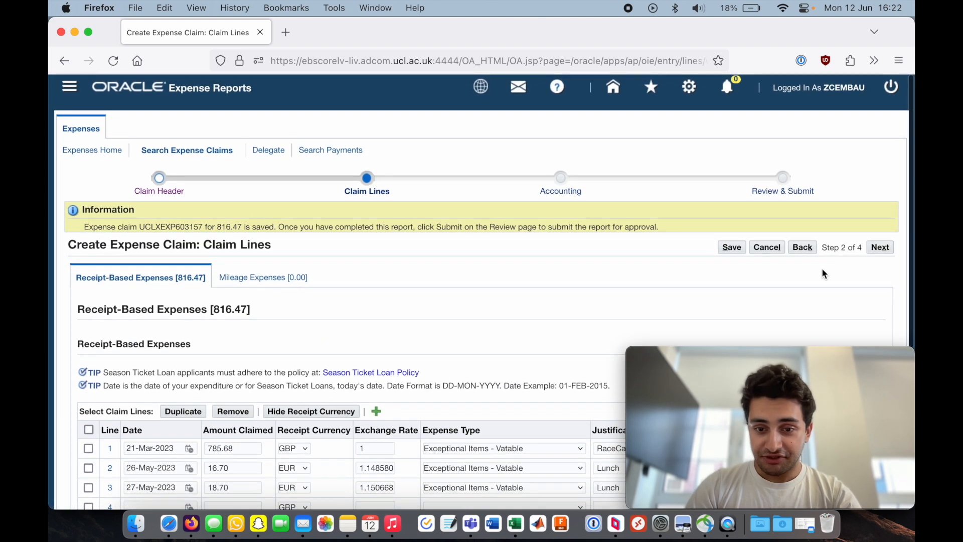
scroll(872, 243, "down", 5)
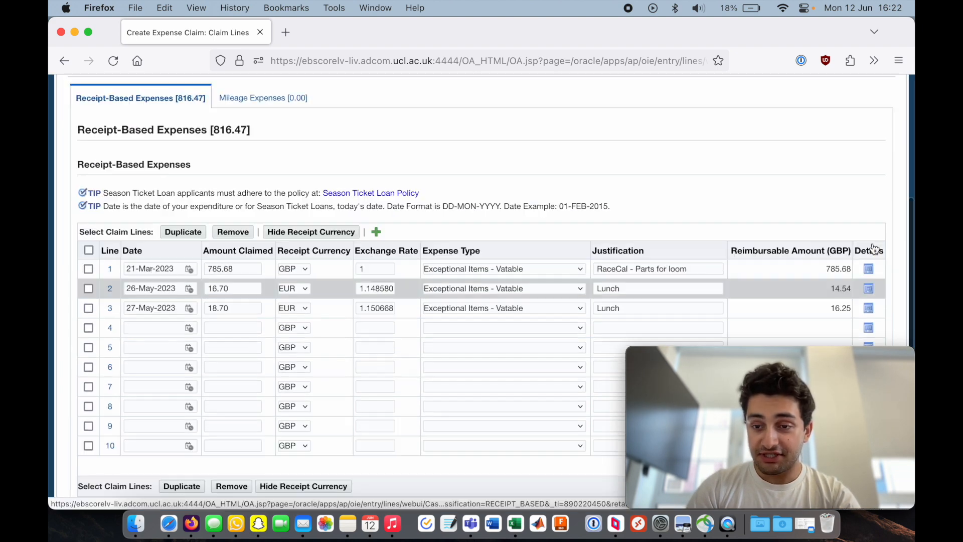
scroll(878, 221, "up", 4)
left_click(878, 221)
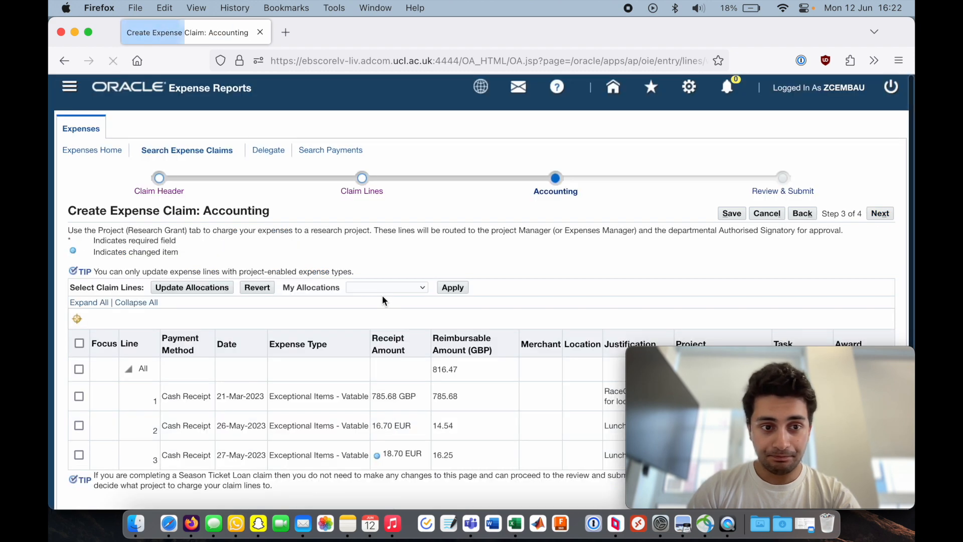
scroll(382, 296, "down", 1)
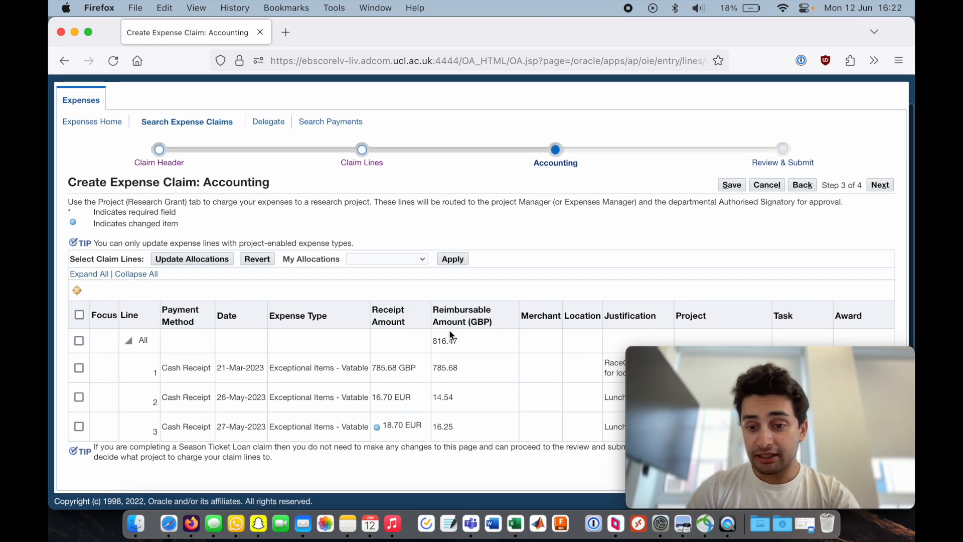
mouse_move(759, 359)
left_click_drag(753, 360, 760, 31)
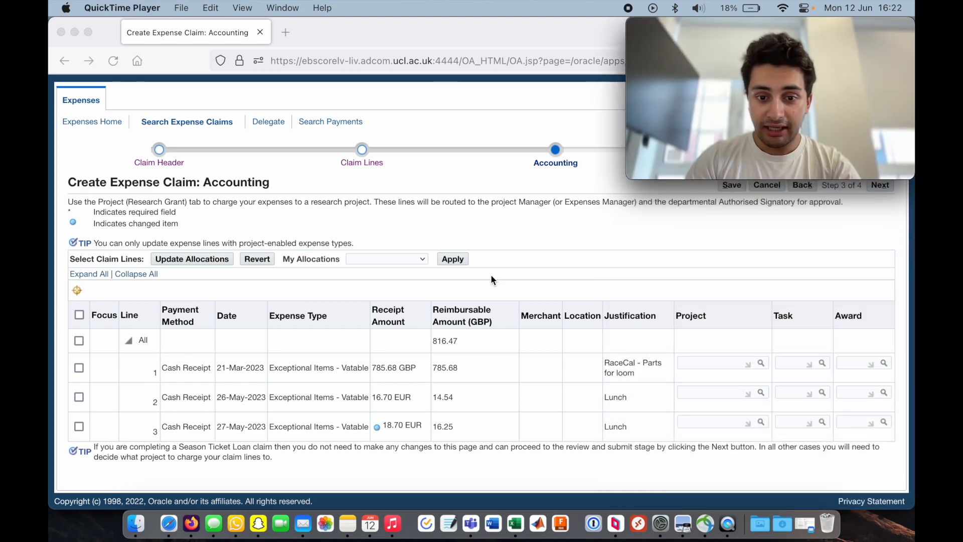
- Select all claim lines and apply the Shell Eco Marathon allocation to them
left_click(535, 289)
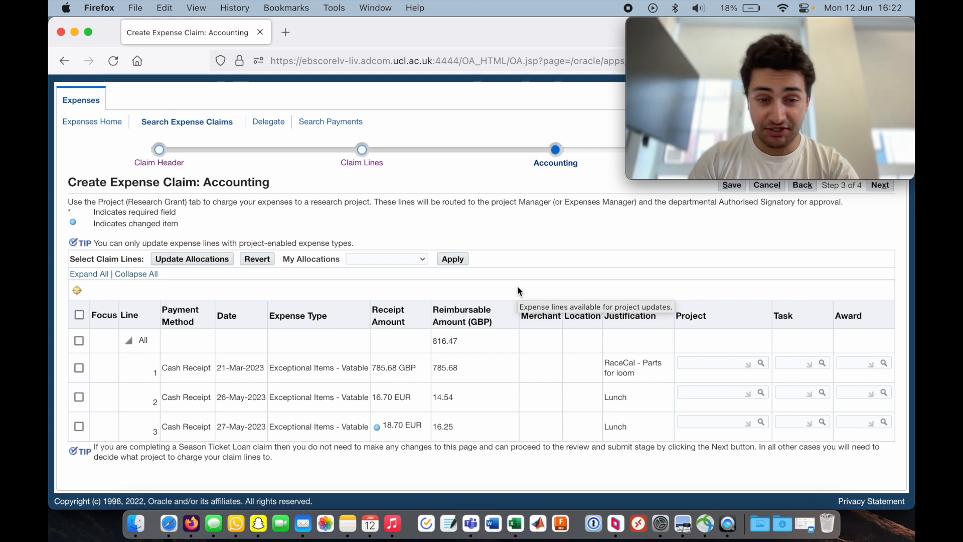
left_click(79, 316)
left_click(423, 258)
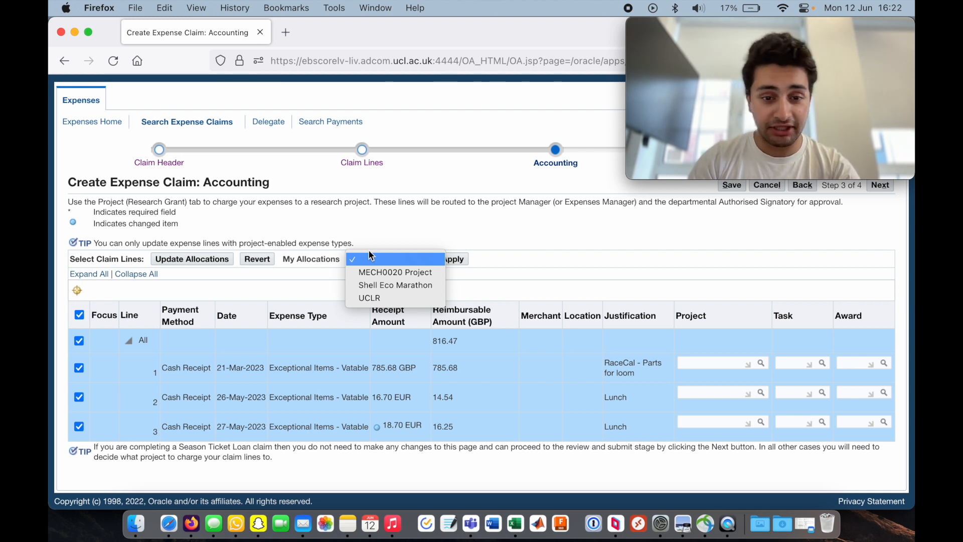
left_click(371, 285)
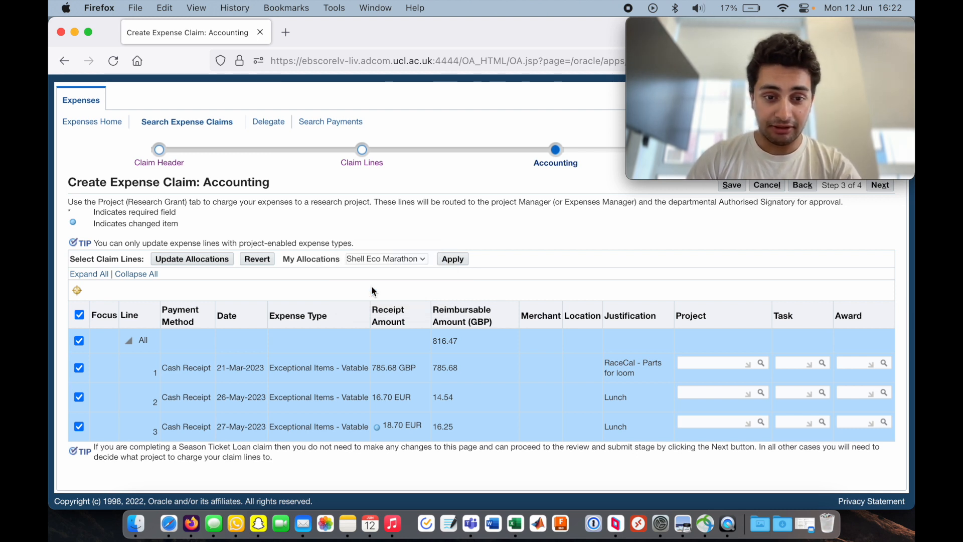
left_click(453, 259)
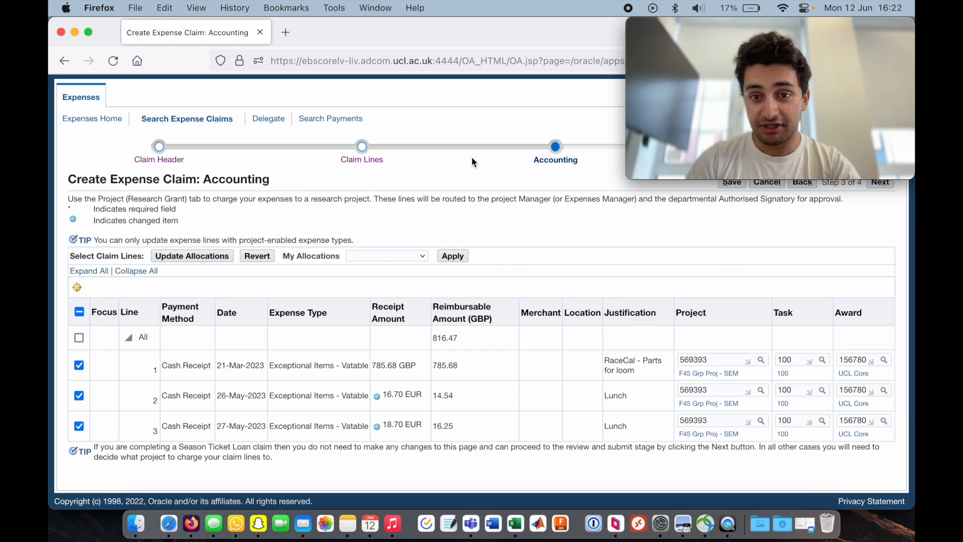
- Continue to the Review & Submit step
scroll(490, 234, "up", 1)
scroll(490, 234, "up", 1)
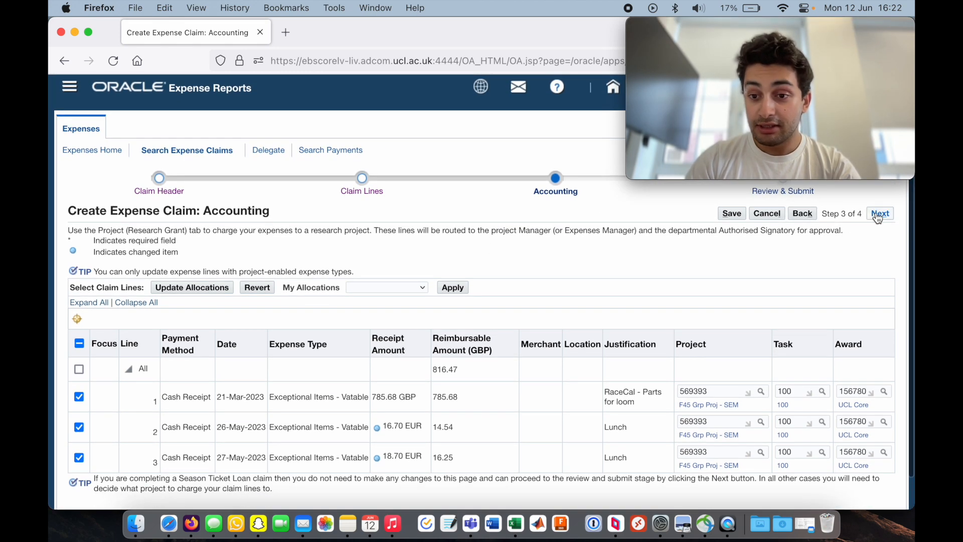
left_click(879, 214)
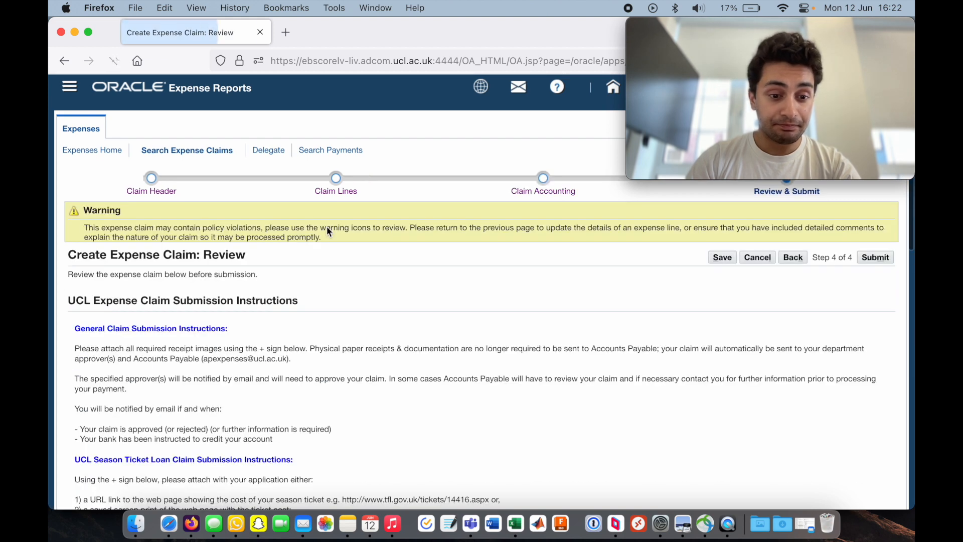
- Open the add-attachment page for the claim's imaged receipts
scroll(327, 229, "down", 5)
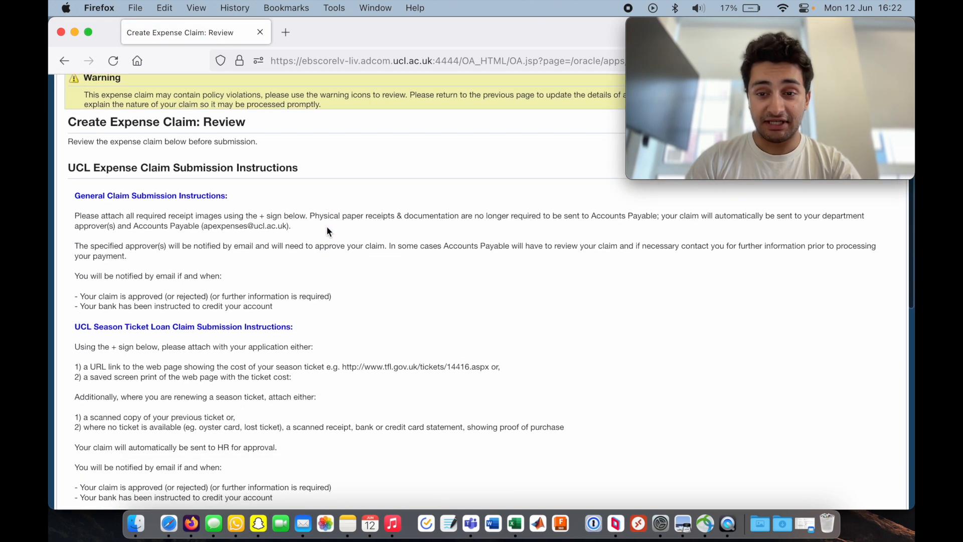
scroll(326, 229, "down", 10)
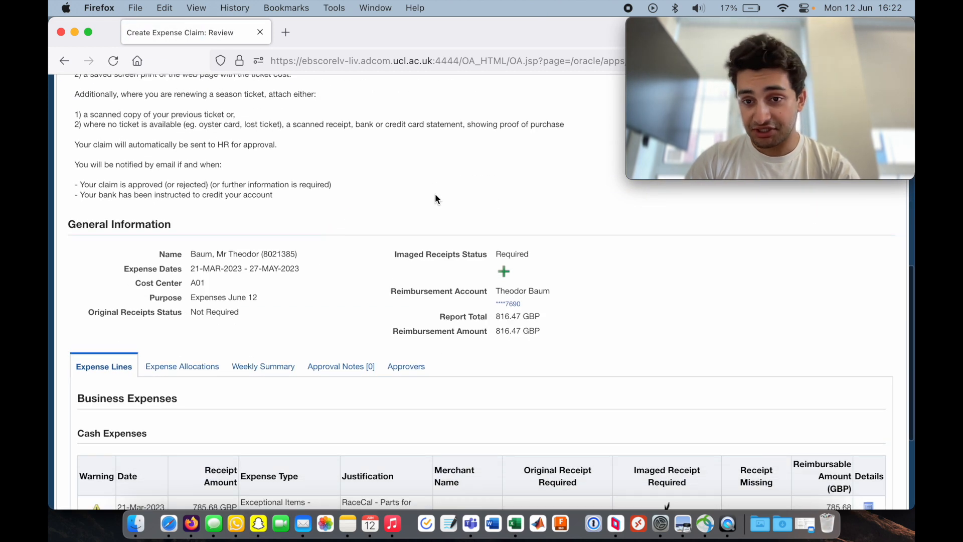
scroll(490, 217, "up", 1)
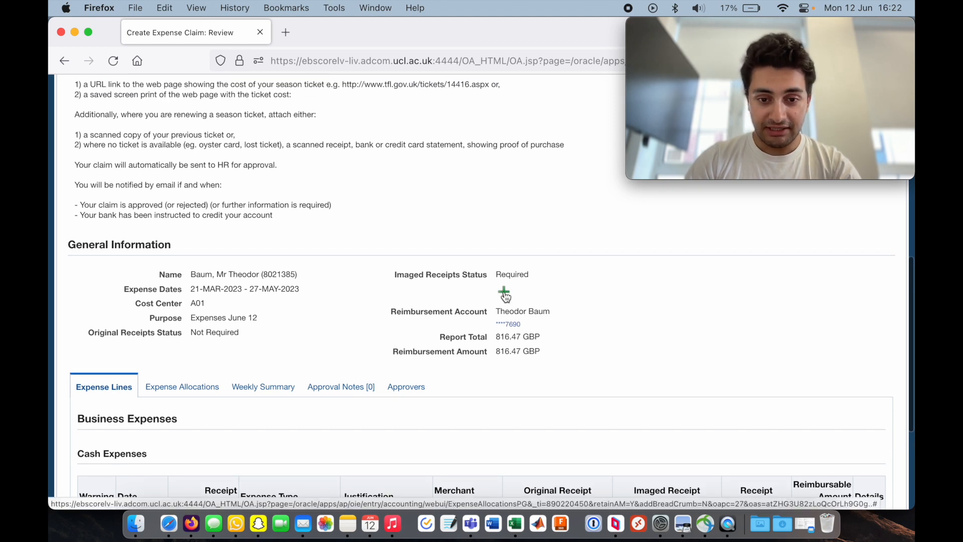
left_click(504, 294)
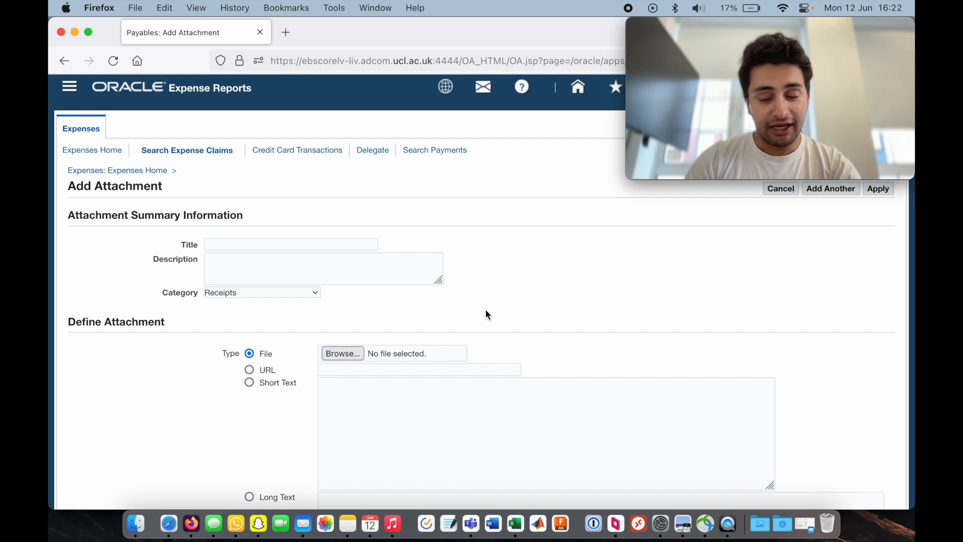
key("super+Tab")
key("super+Tab")
key("super+Tab")
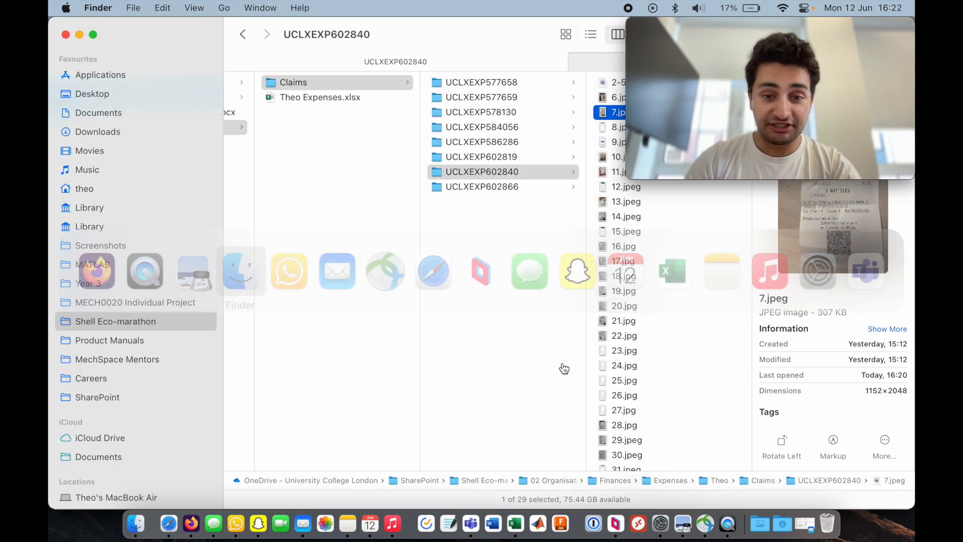
scroll(632, 267, "down", 3)
scroll(632, 267, "up", 3)
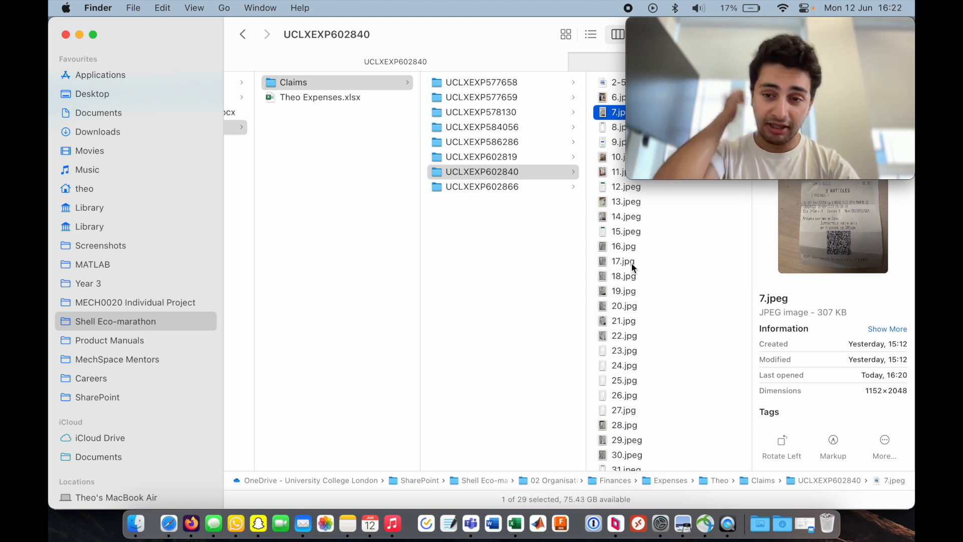
scroll(634, 271, "down", 2)
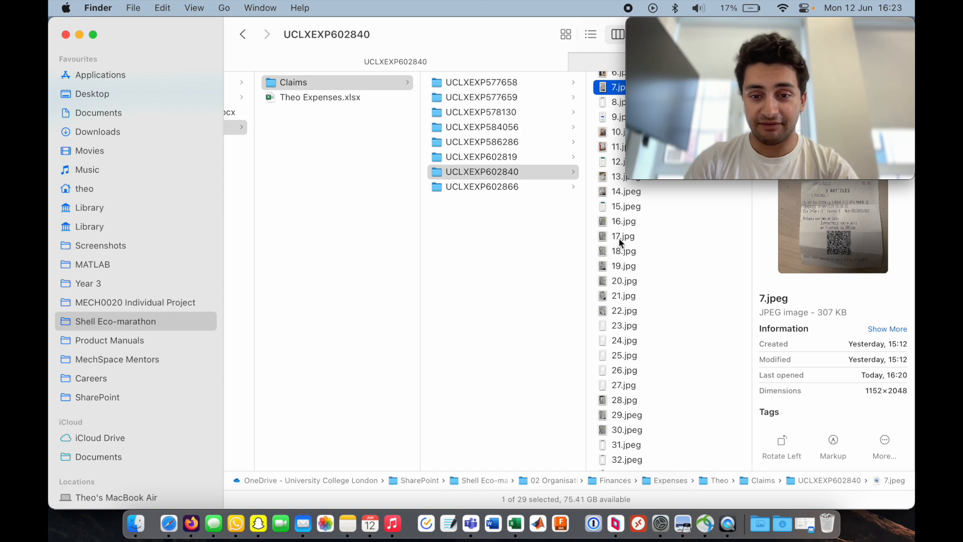
mouse_move(688, 63)
left_click_drag(691, 30, 693, 357)
left_click(480, 159)
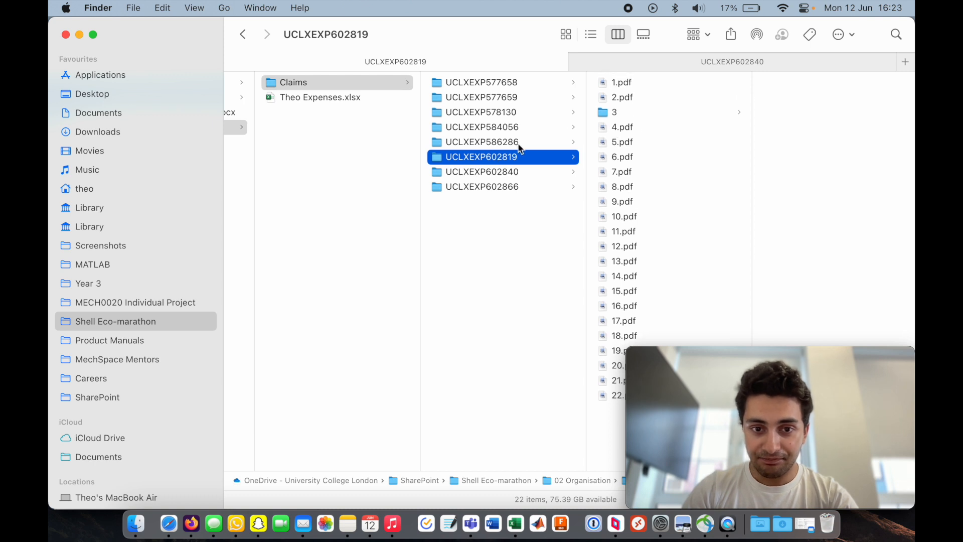
left_click(508, 172)
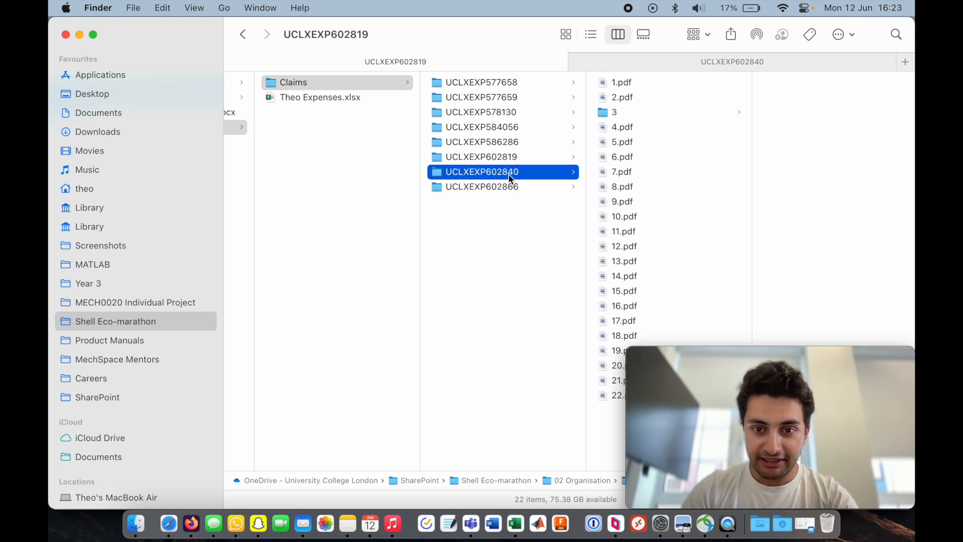
- Select all the receipt files in the folder and compress them into one archive
left_click(618, 83)
scroll(617, 83, "down", 3)
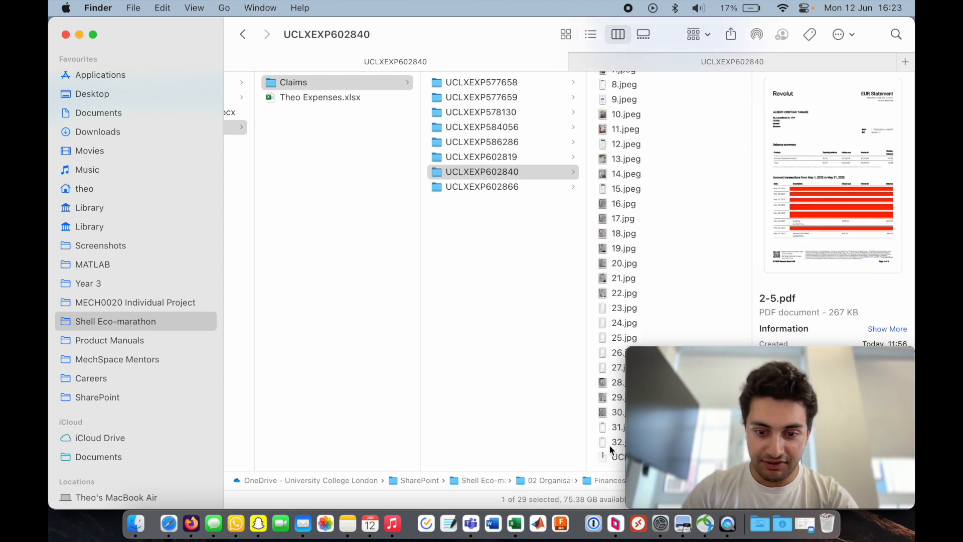
left_click(609, 444, "shift")
scroll(635, 184, "up", 3)
right_click(656, 135)
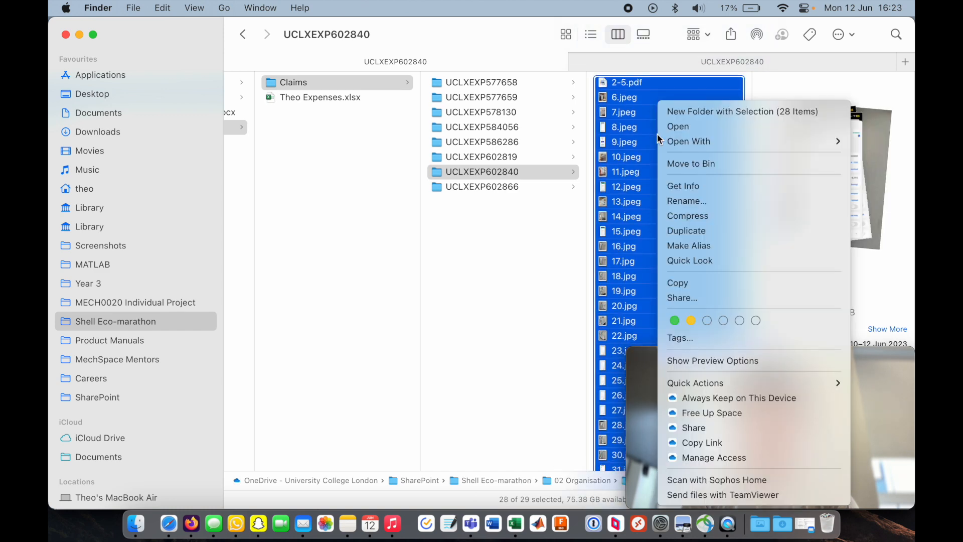
left_click(686, 215)
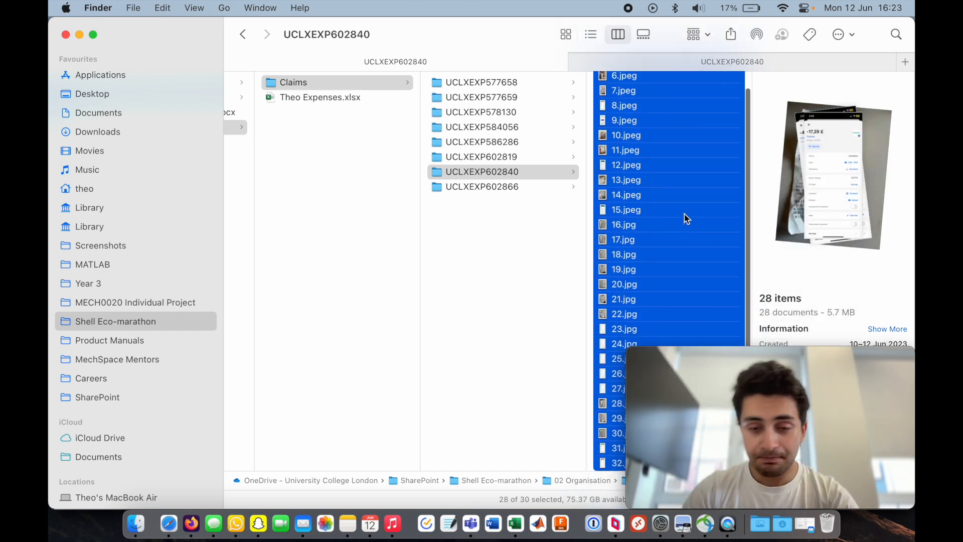
- Rename the new archive as 12 June Receipts
left_click_drag(717, 355, 139, 358)
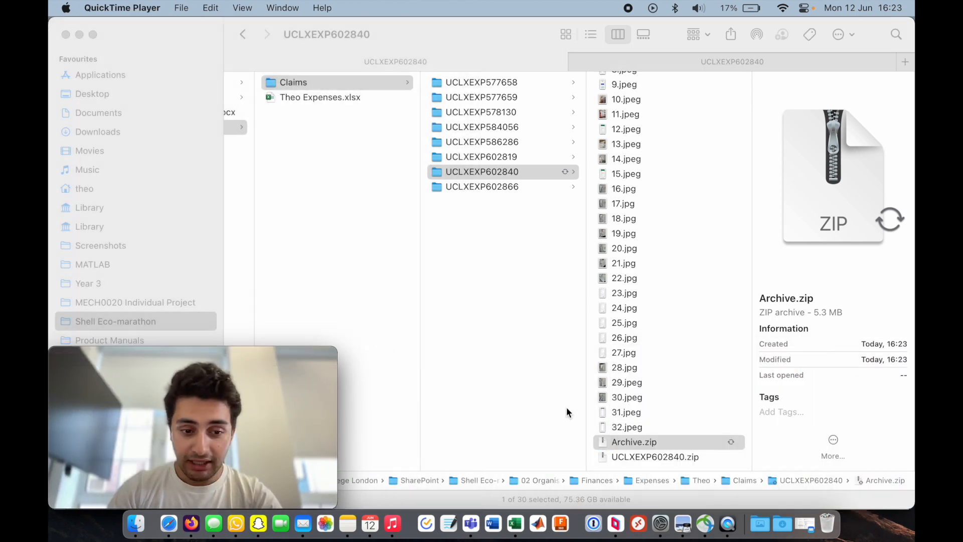
left_click(622, 442)
key("Return")
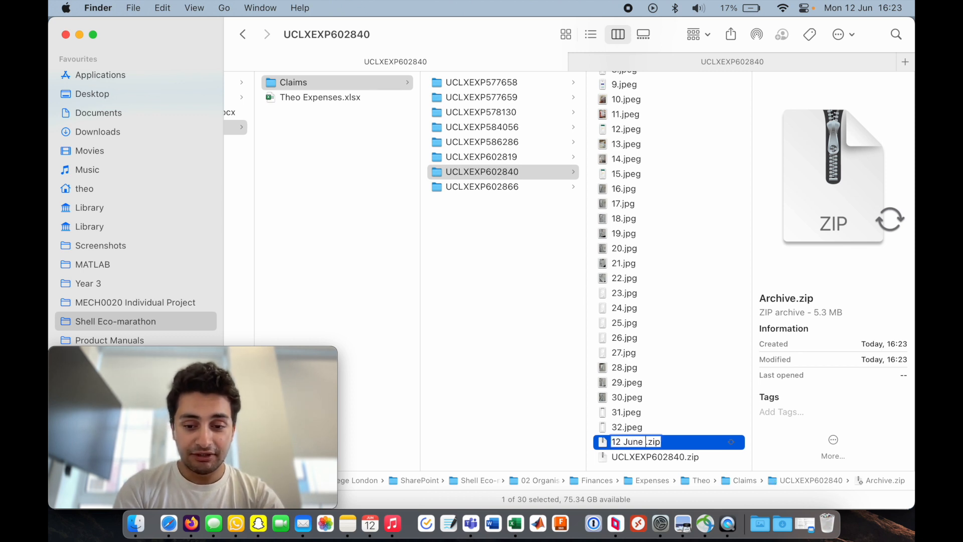
type("12 June Receipts")
key("Return")
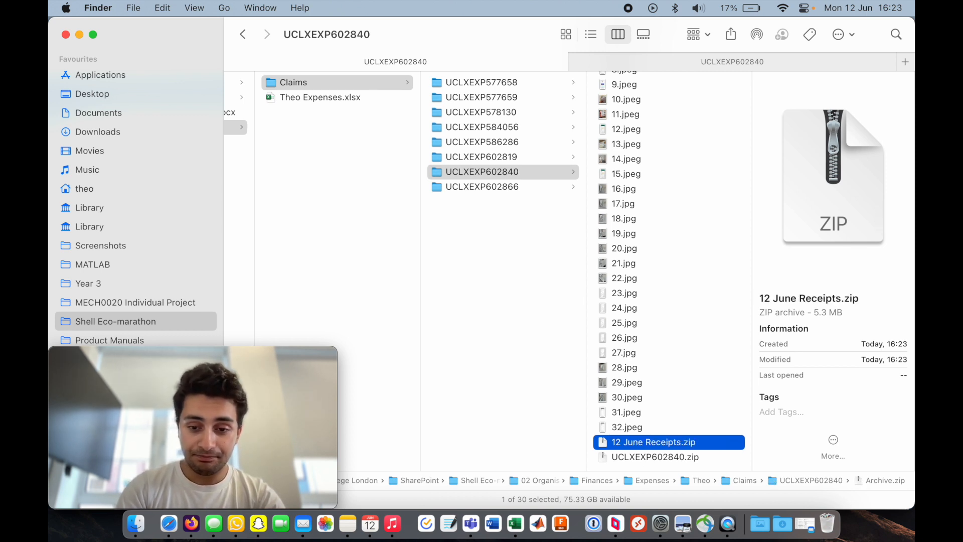
key("super+Tab")
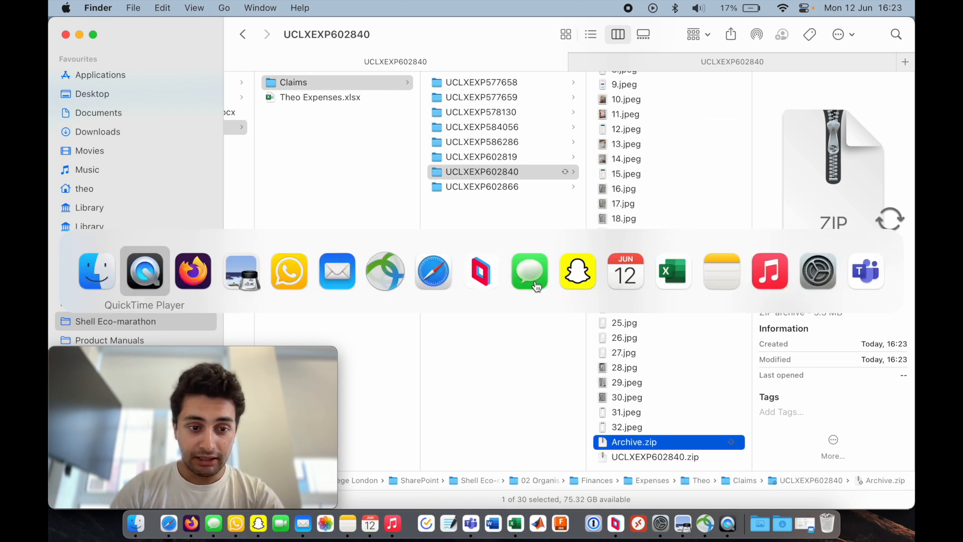
key("super+Tab")
scroll(545, 254, "down", 5)
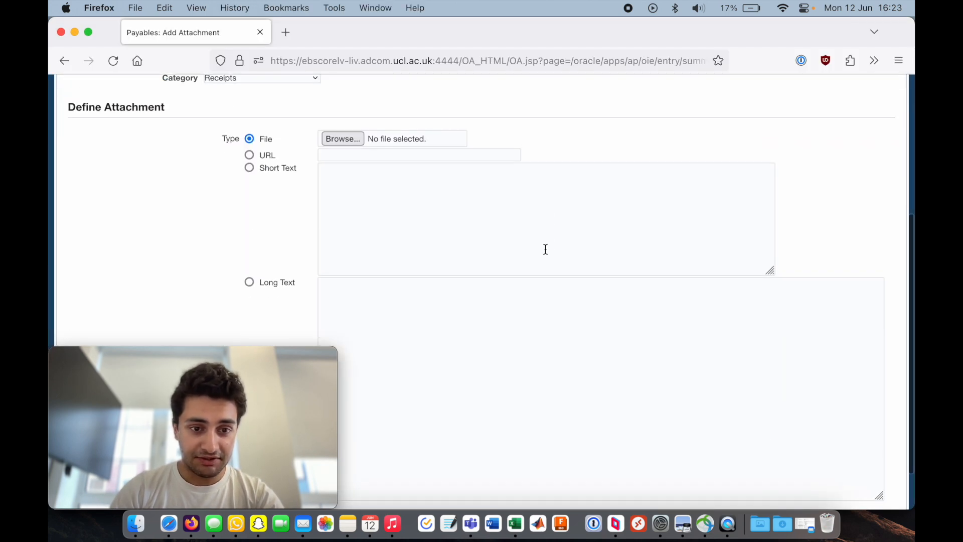
left_click(351, 140)
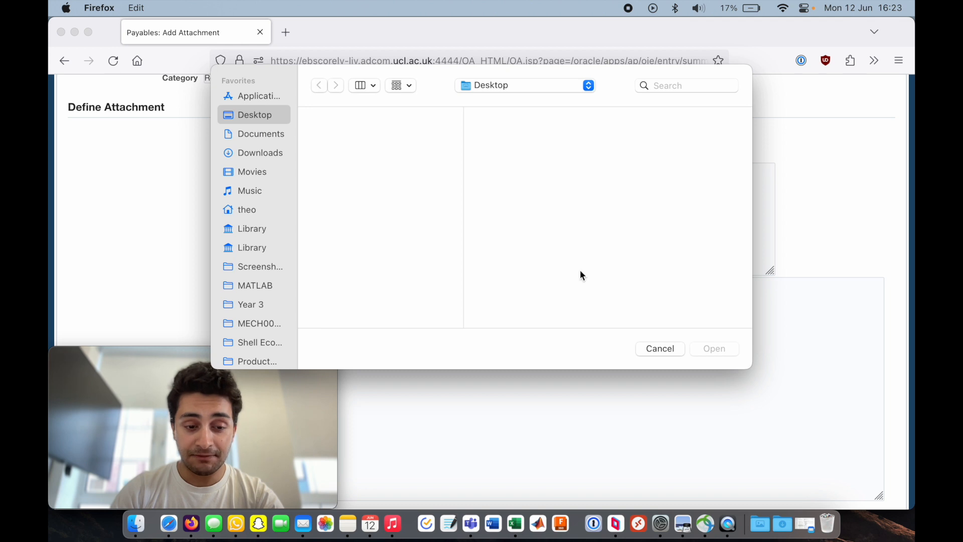
left_click(535, 89)
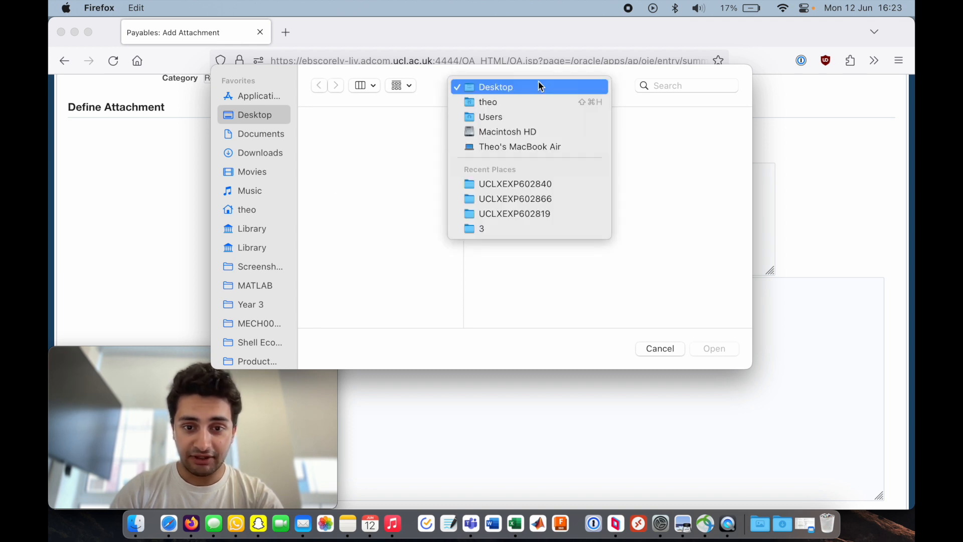
left_click(533, 187)
scroll(634, 221, "down", 5)
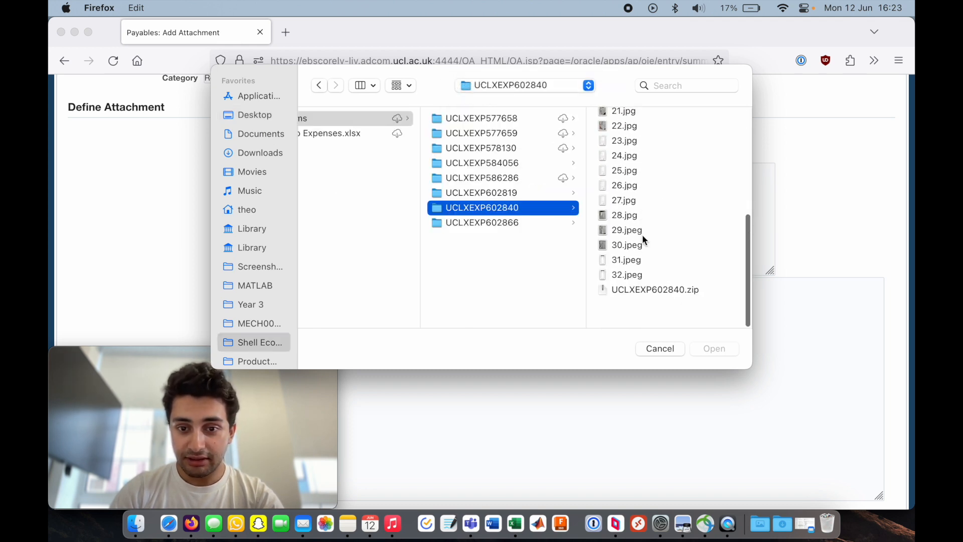
scroll(642, 234, "up", 5)
left_click(656, 223)
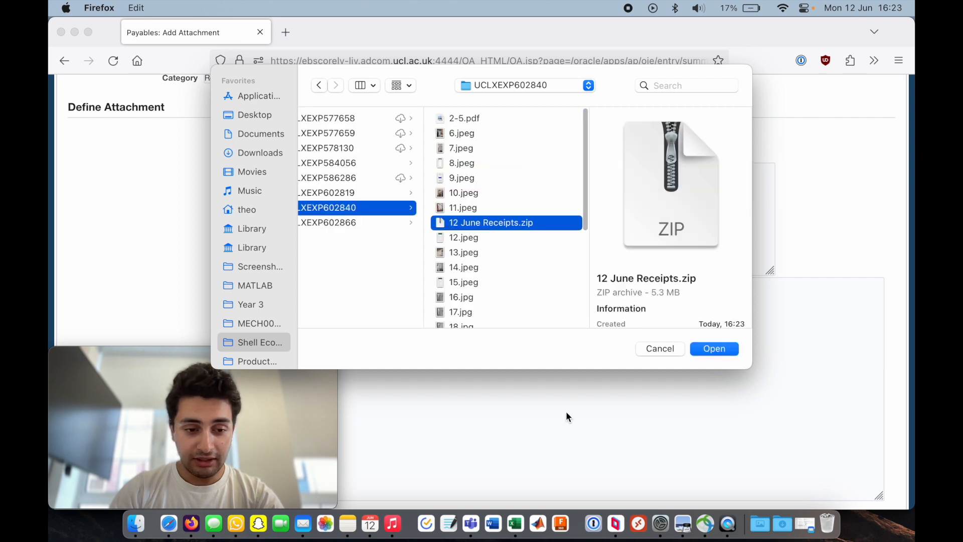
key("Return")
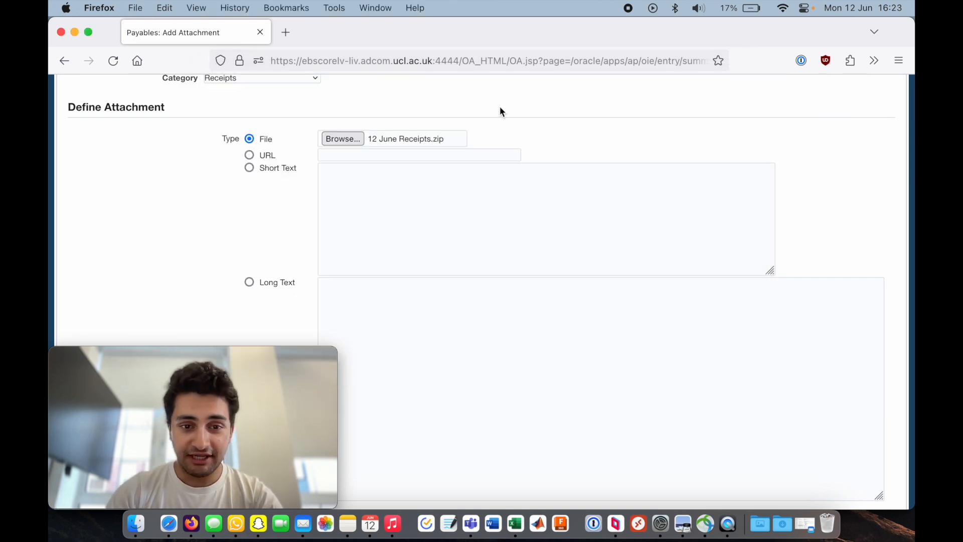
- Apply the attachment to the expense claim
scroll(501, 145, "up", 5)
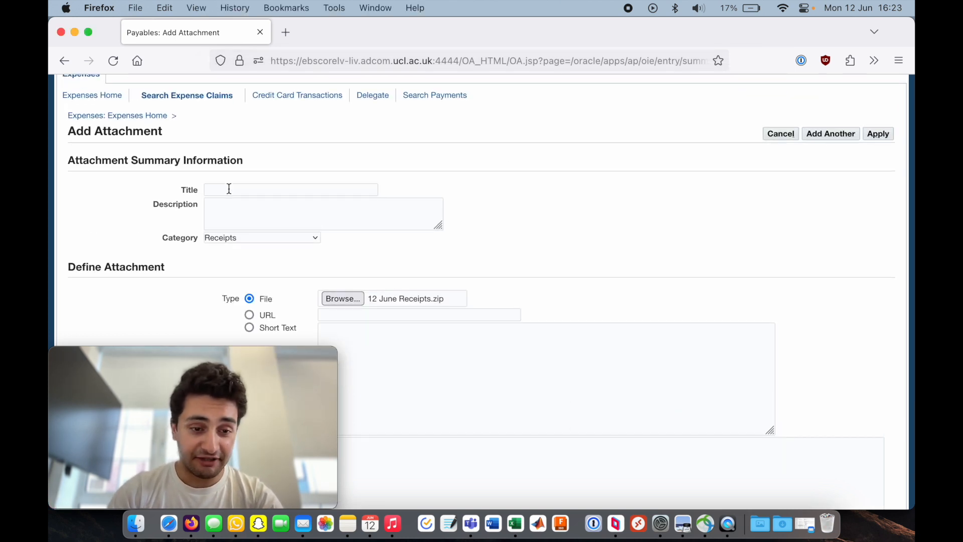
scroll(229, 188, "down", 2)
scroll(228, 188, "down", 5)
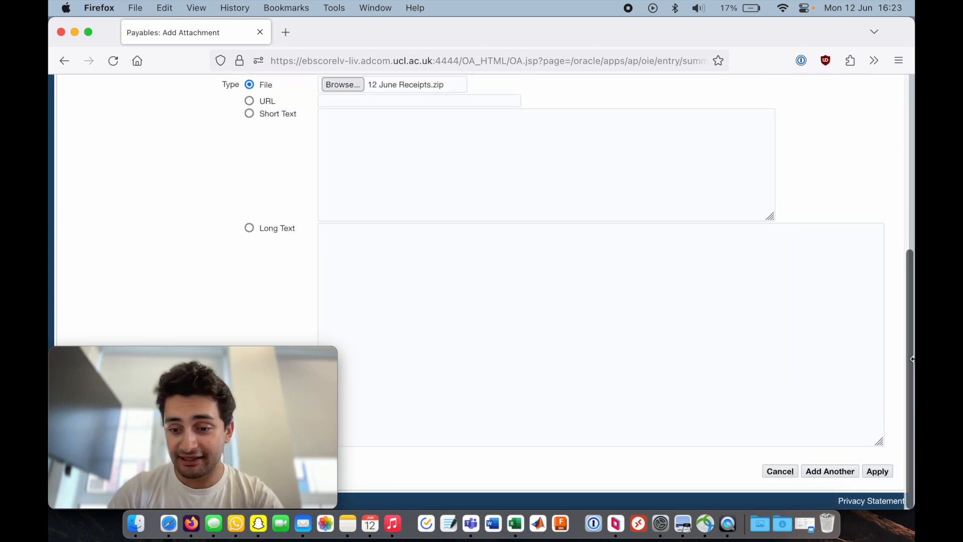
left_click(879, 474)
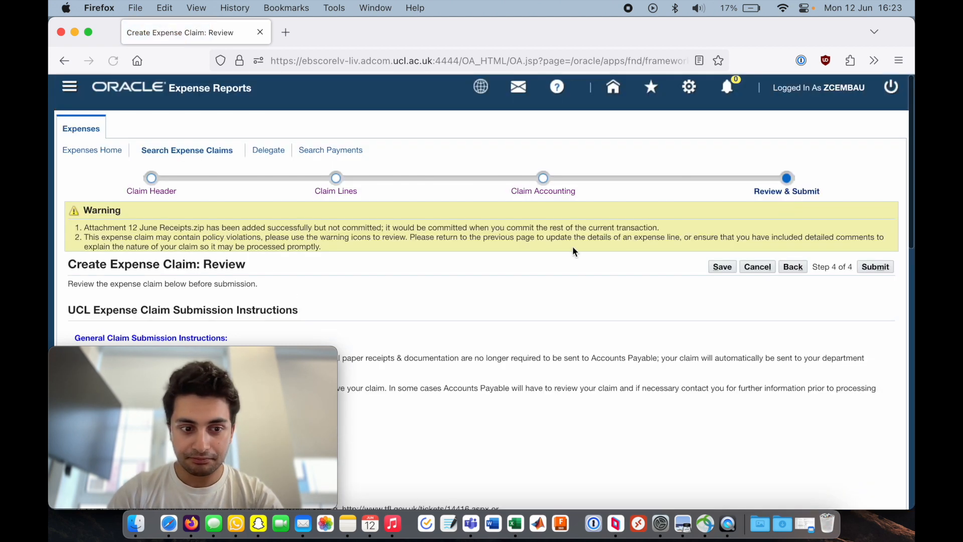
- Save the expense claim from the review page
scroll(573, 247, "down", 1)
scroll(663, 222, "down", 3)
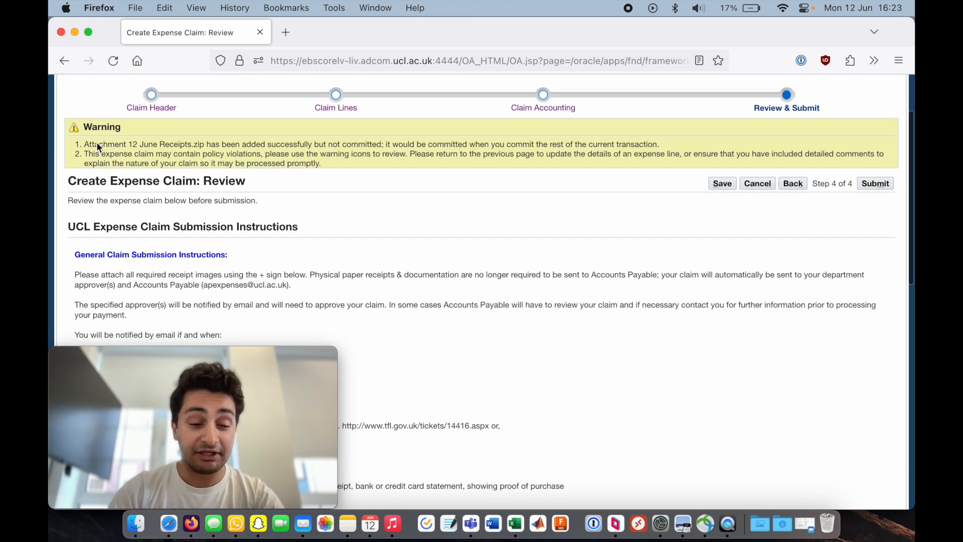
left_click_drag(95, 144, 378, 143)
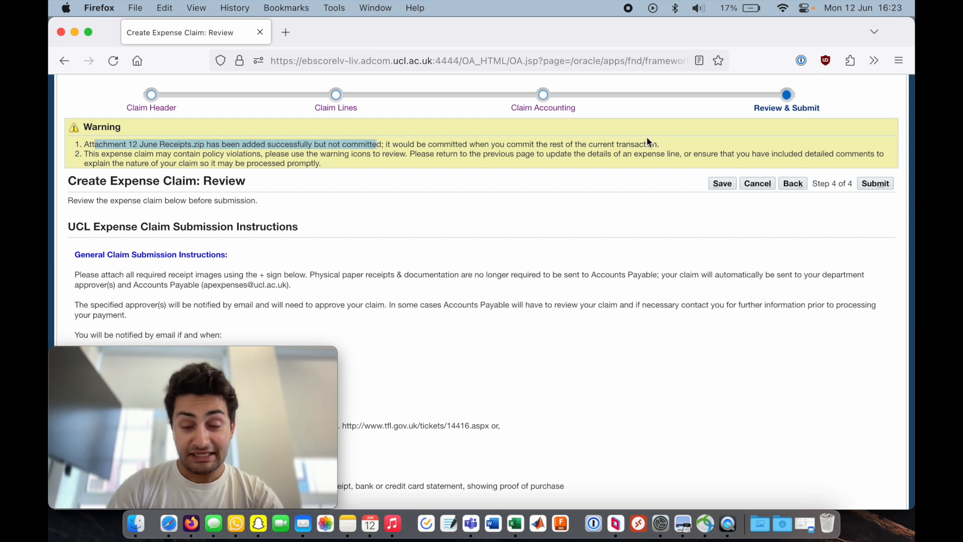
left_click(722, 183)
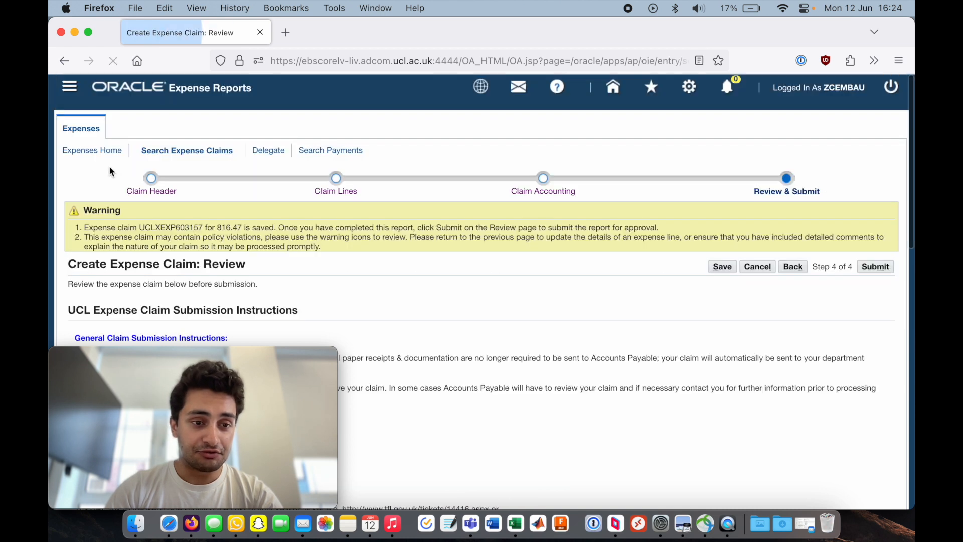
- Examine the policy violation warning on the first expense line's details
left_click_drag(94, 236, 278, 241)
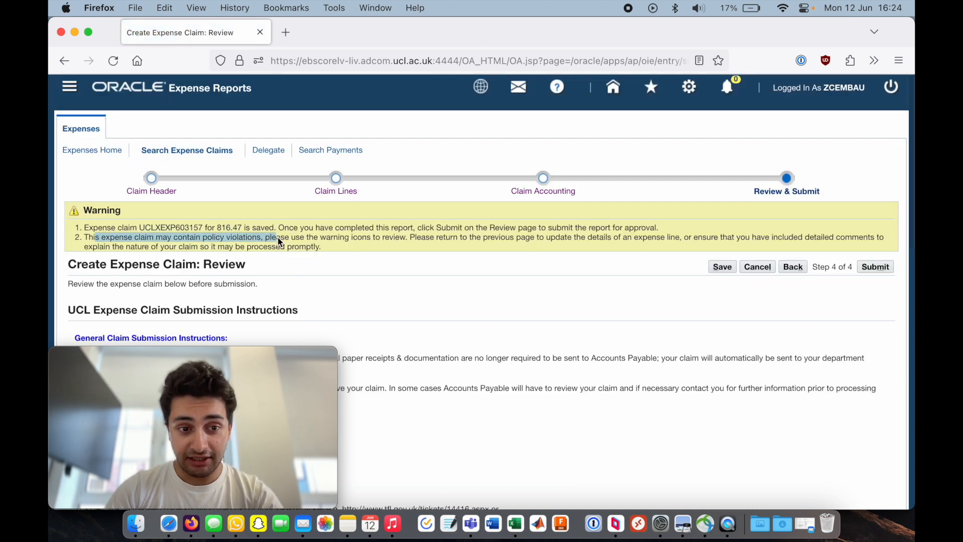
left_click(362, 249)
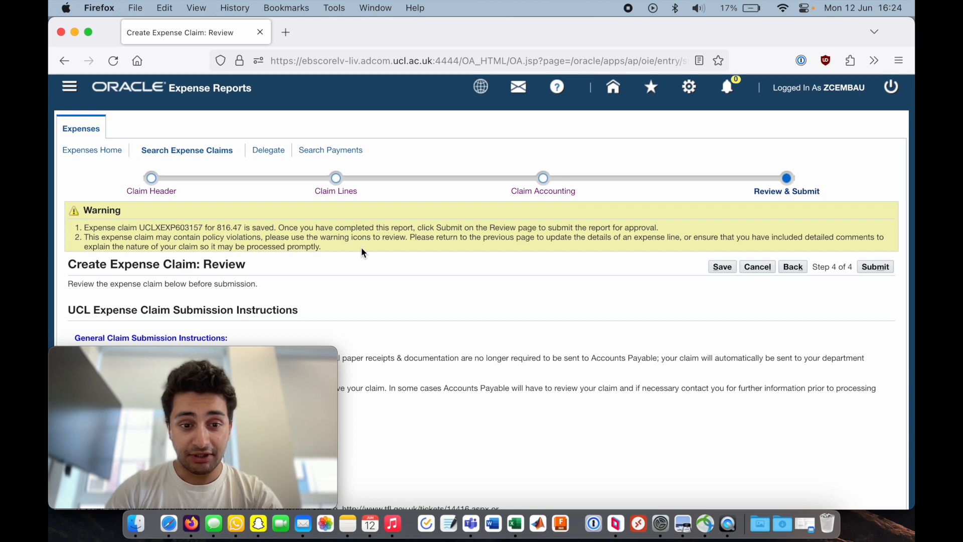
scroll(362, 249, "down", 15)
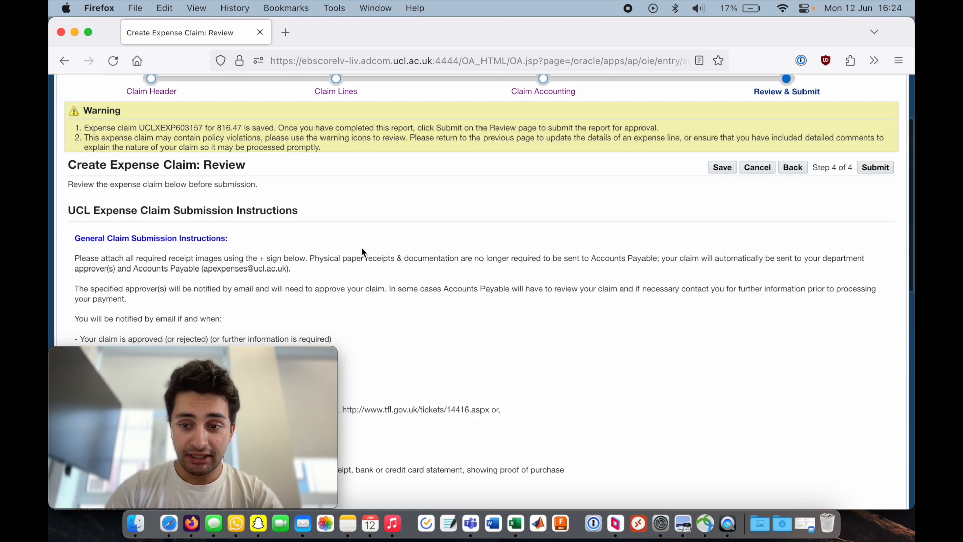
left_click_drag(165, 362, 742, 34)
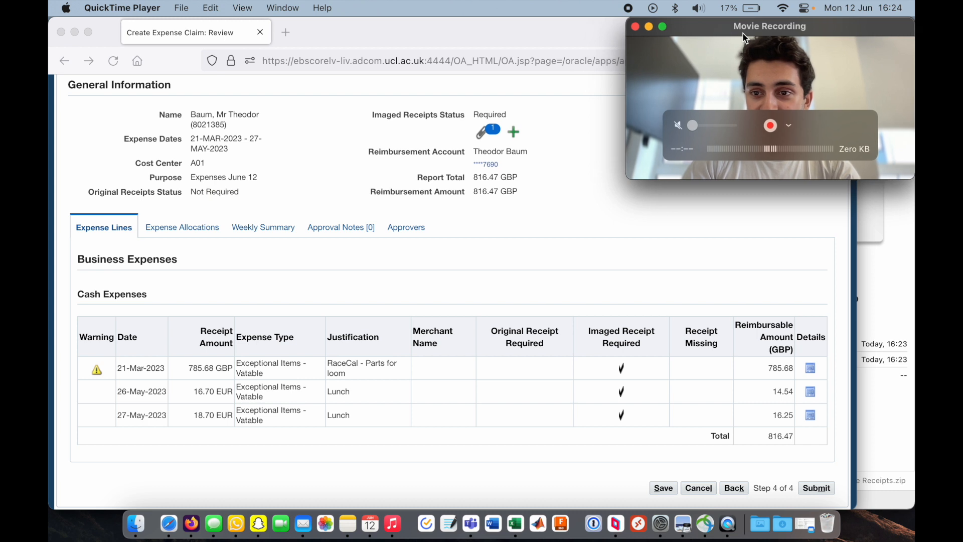
left_click(582, 217)
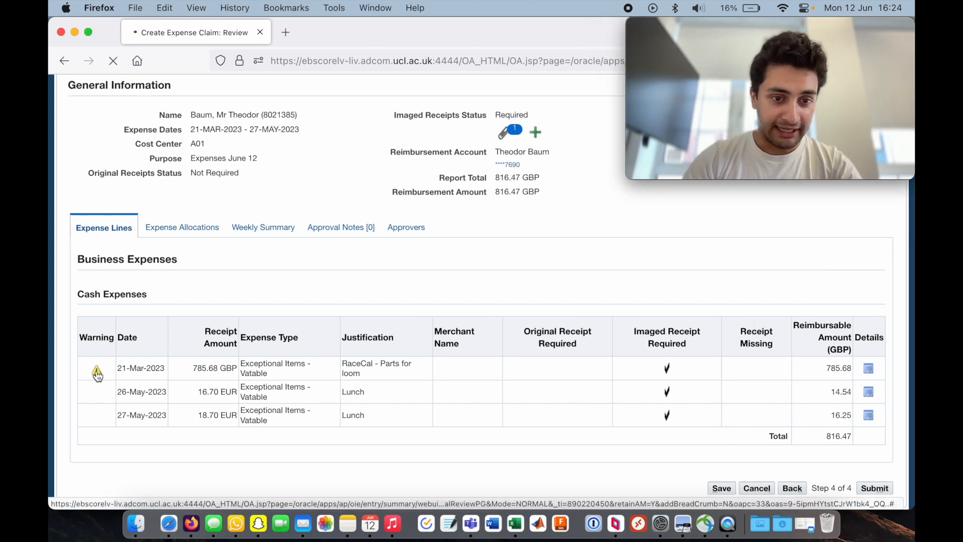
left_click(97, 372)
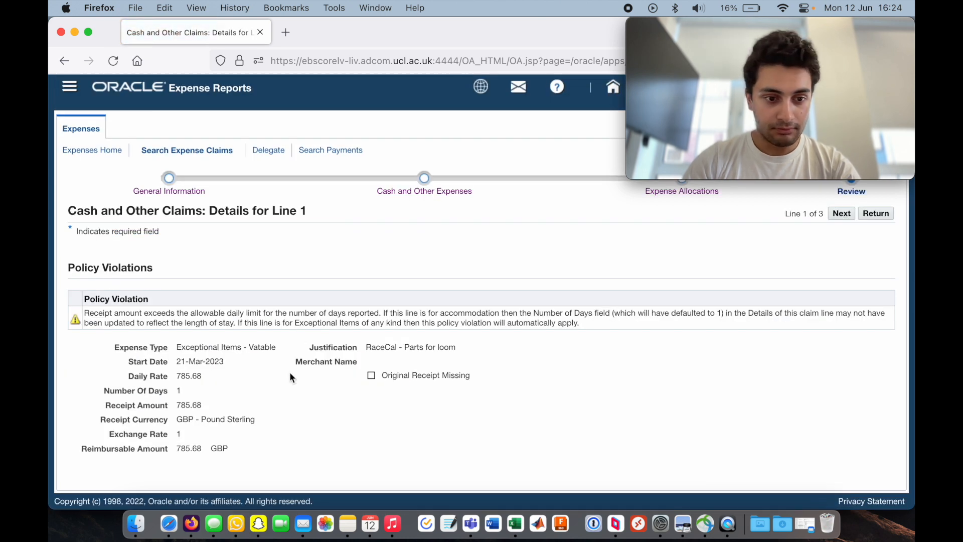
left_click_drag(125, 313, 361, 312)
left_click(383, 315)
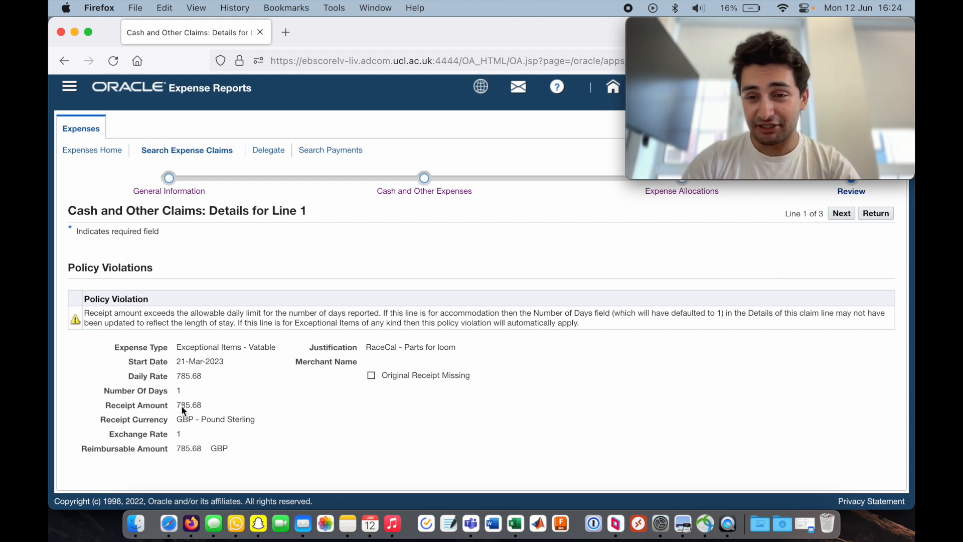
left_click_drag(173, 405, 226, 407)
left_click(226, 405)
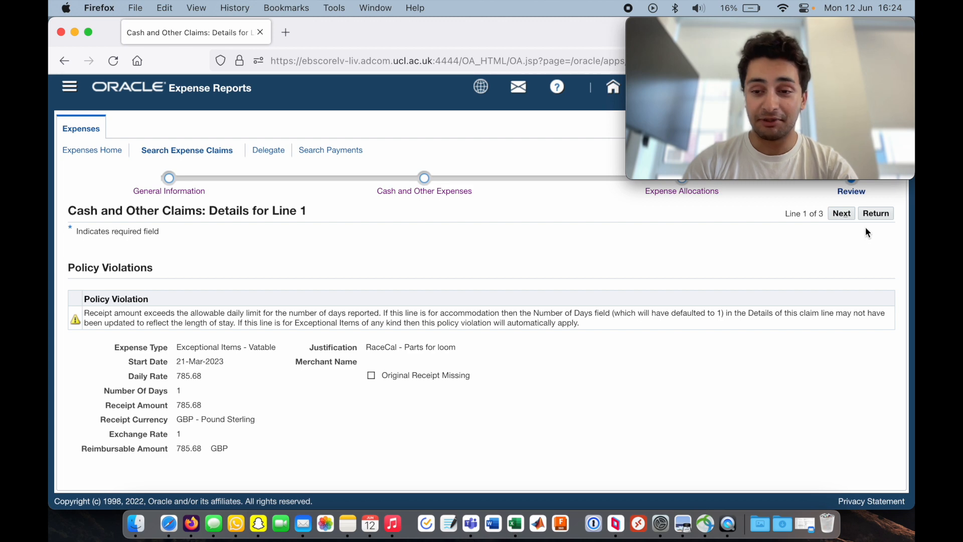
left_click(875, 213)
- Go back to the claim lines, open the first line's details and set its merchant name to RaceCal
scroll(372, 251, "down", 5)
scroll(372, 255, "down", 10)
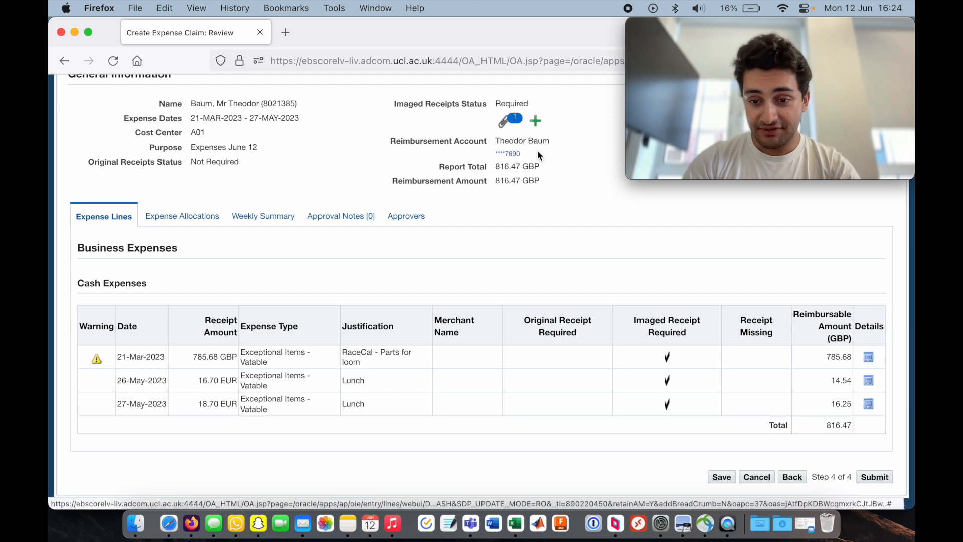
scroll(573, 330, "down", 1)
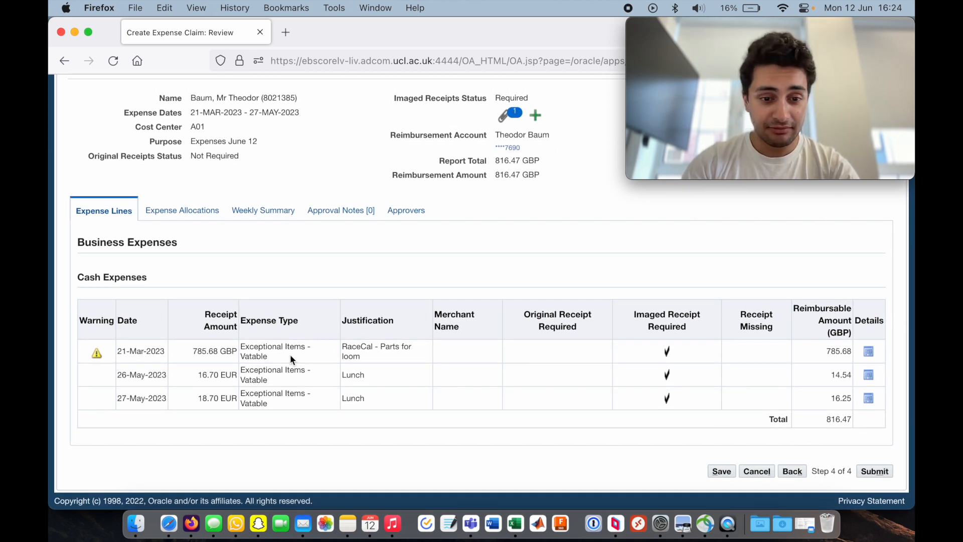
left_click(868, 352)
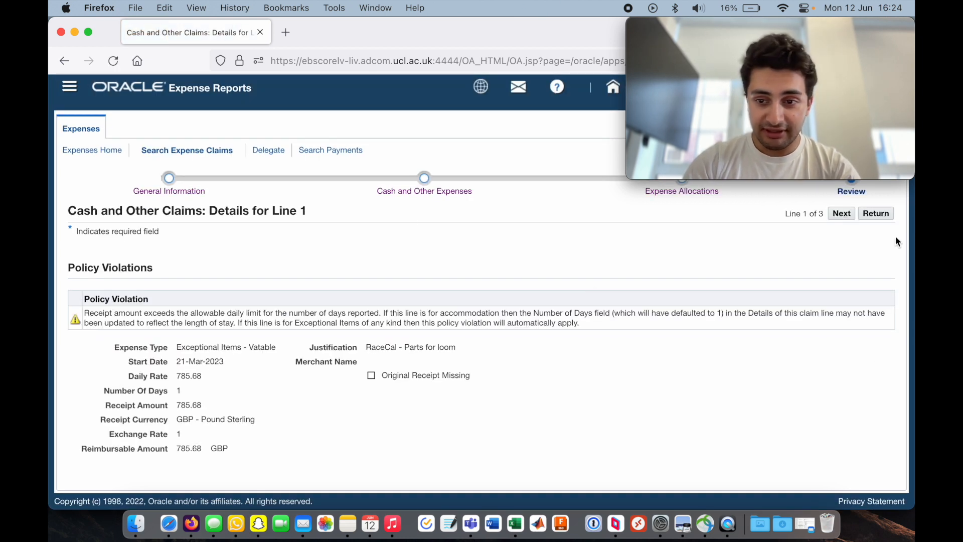
left_click(876, 215)
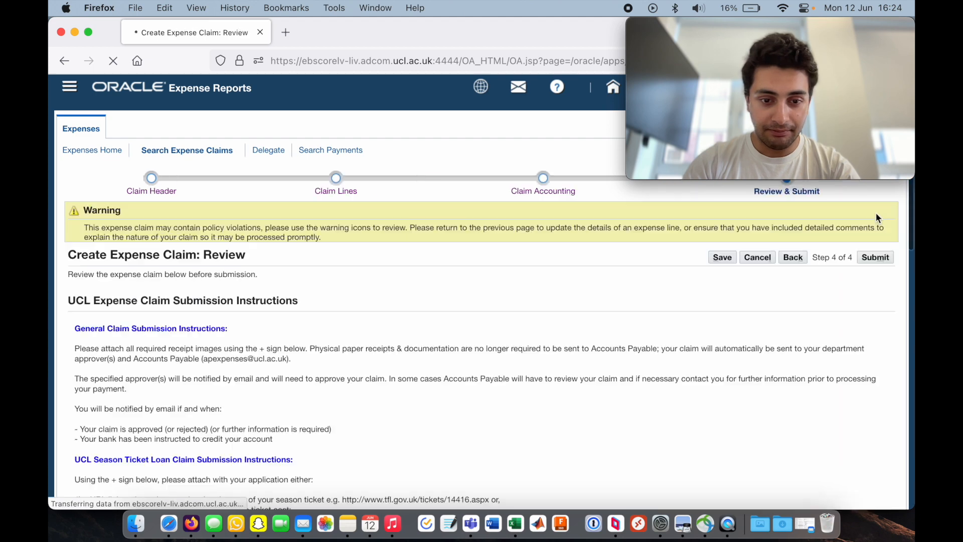
left_click(793, 257)
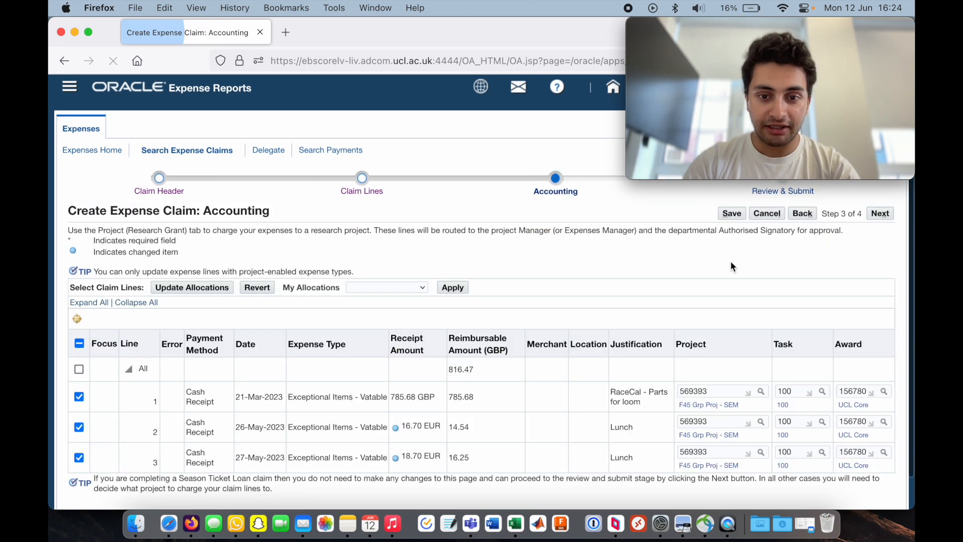
left_click(801, 214)
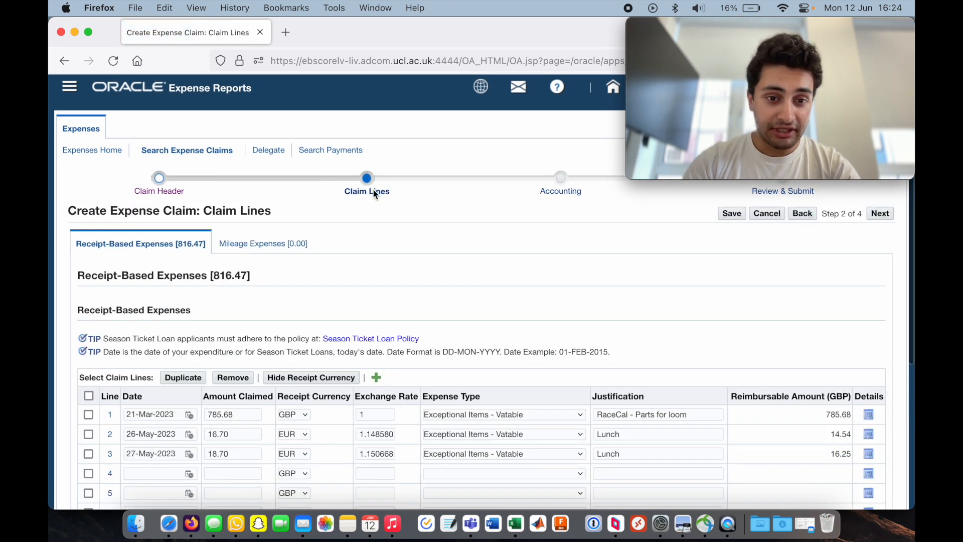
scroll(509, 258, "down", 2)
left_click(868, 374)
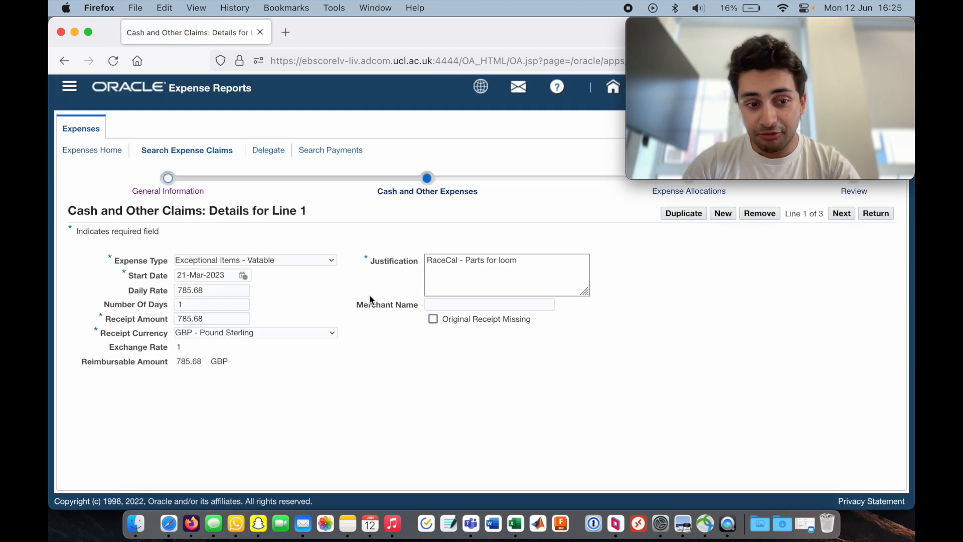
left_click(457, 303)
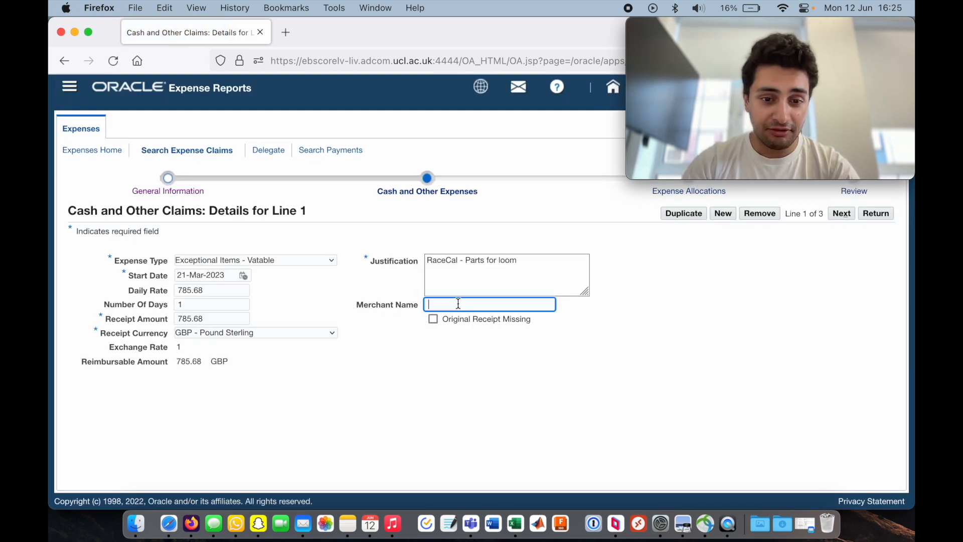
type("RaceCal")
left_click(453, 413)
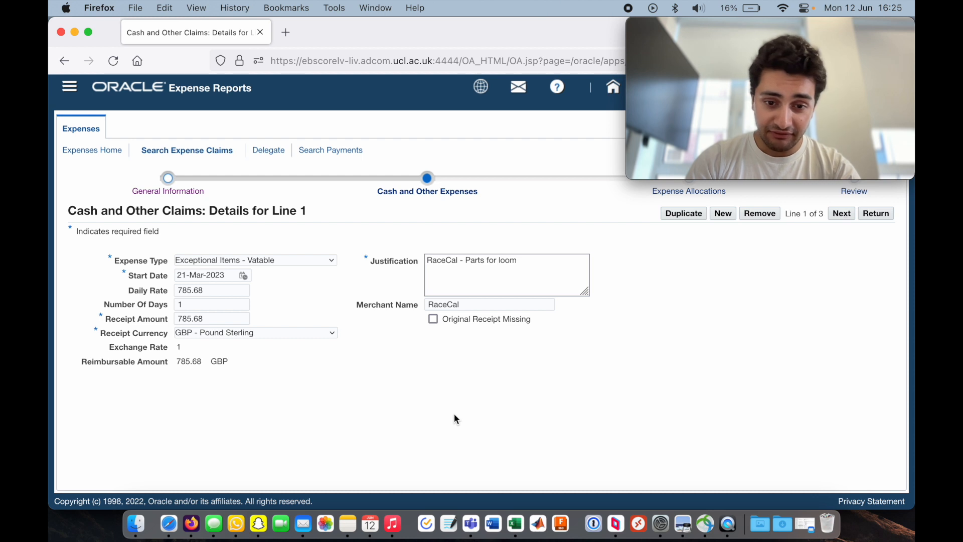
- Mark the original receipt as missing and add 'Lost it, paid in cash, lost physical receipt' to the justification
left_click(432, 318)
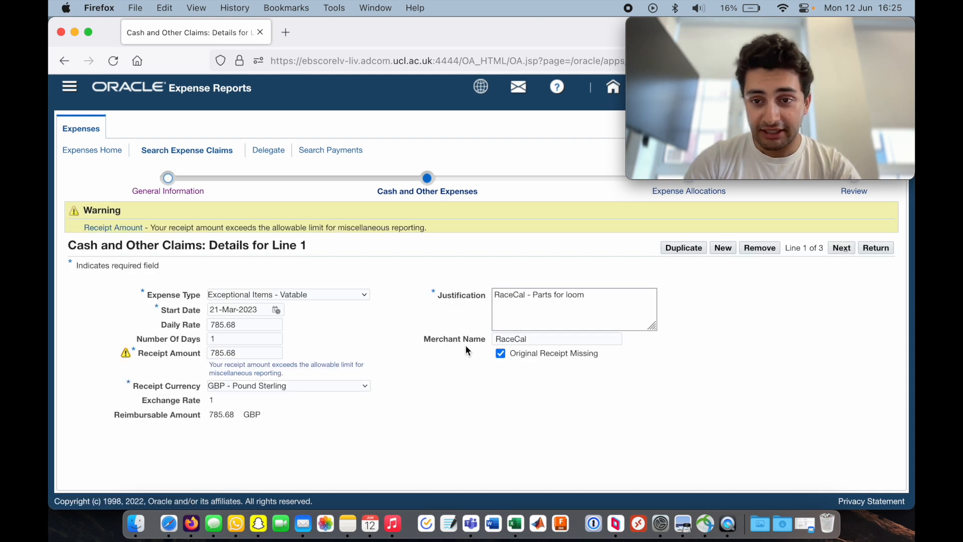
left_click(595, 302)
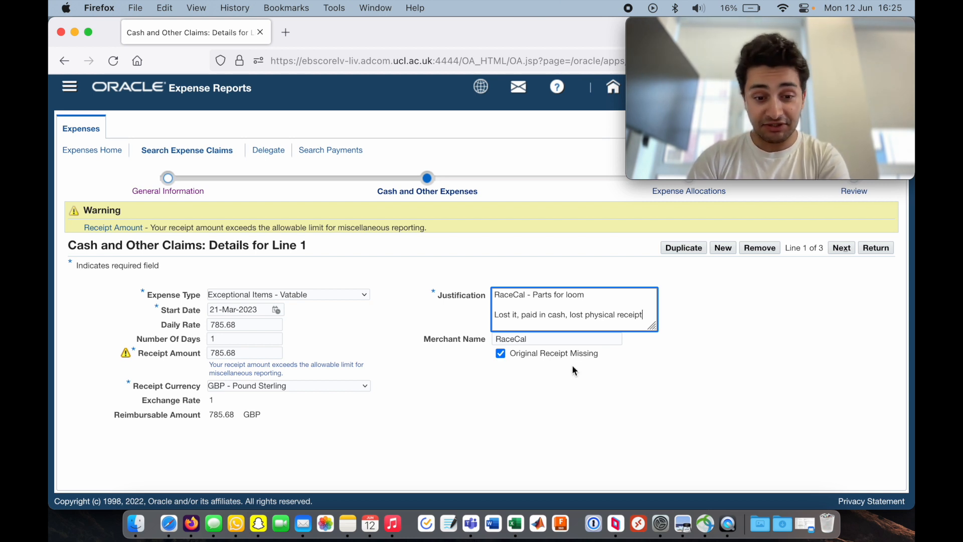
left_click(495, 391)
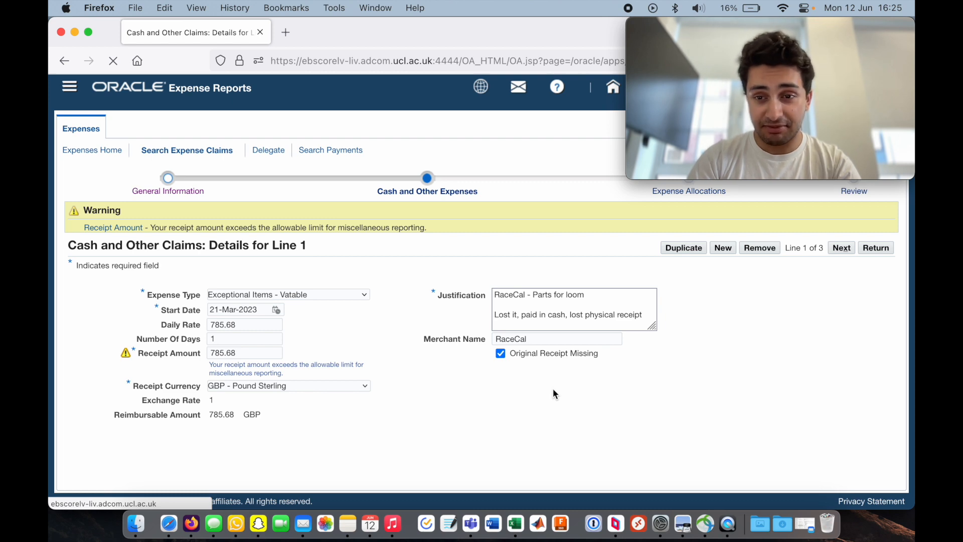
key("super+Tab")
key("super+Tab")
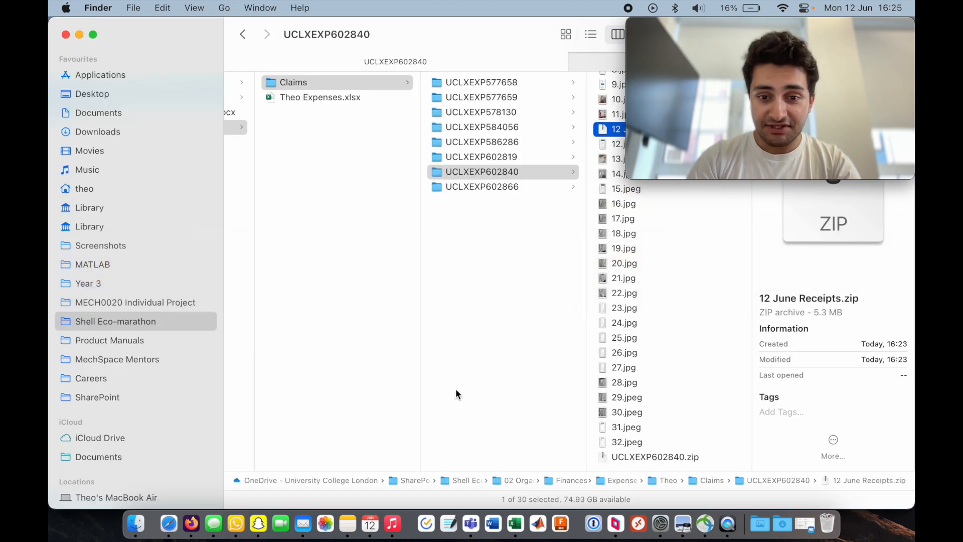
scroll(676, 312, "up", 3)
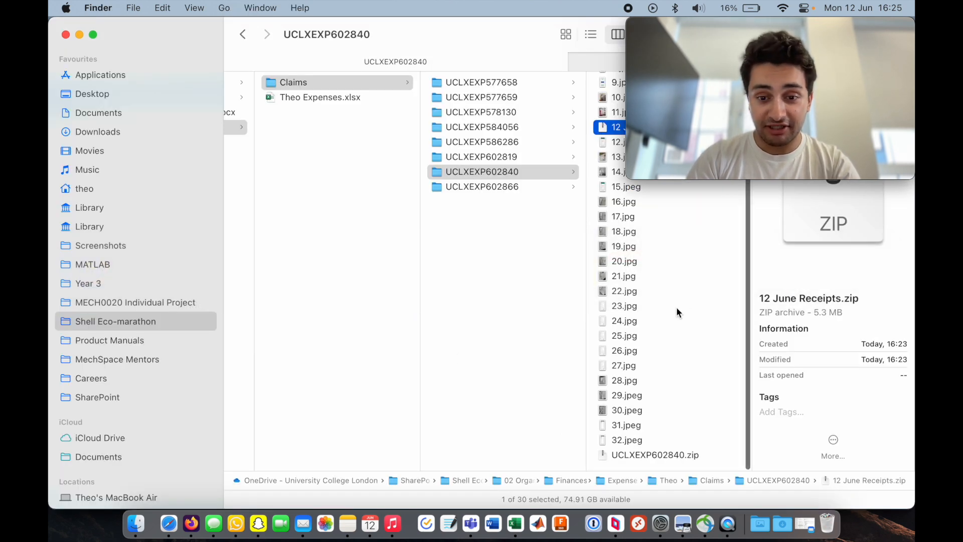
left_click(488, 157)
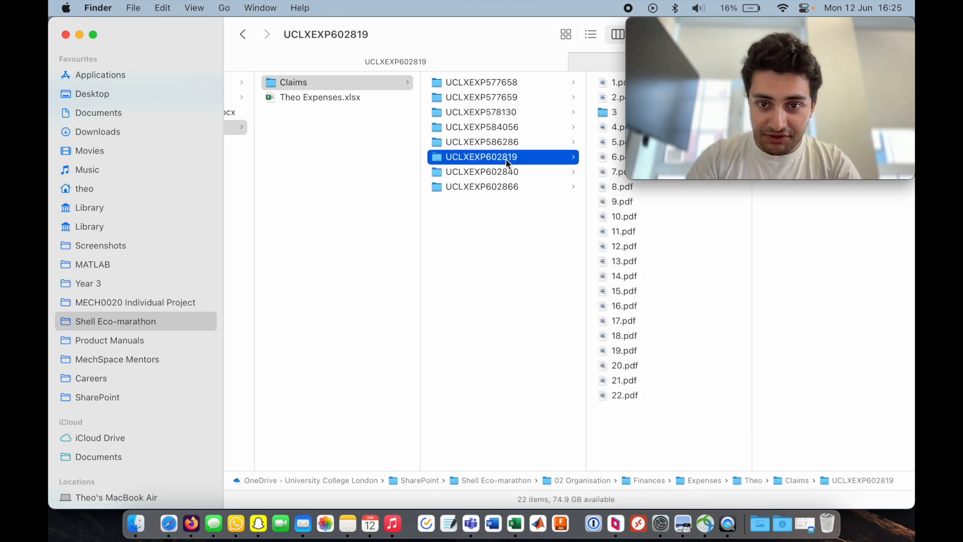
left_click(622, 216)
left_click(634, 306)
key("super+o")
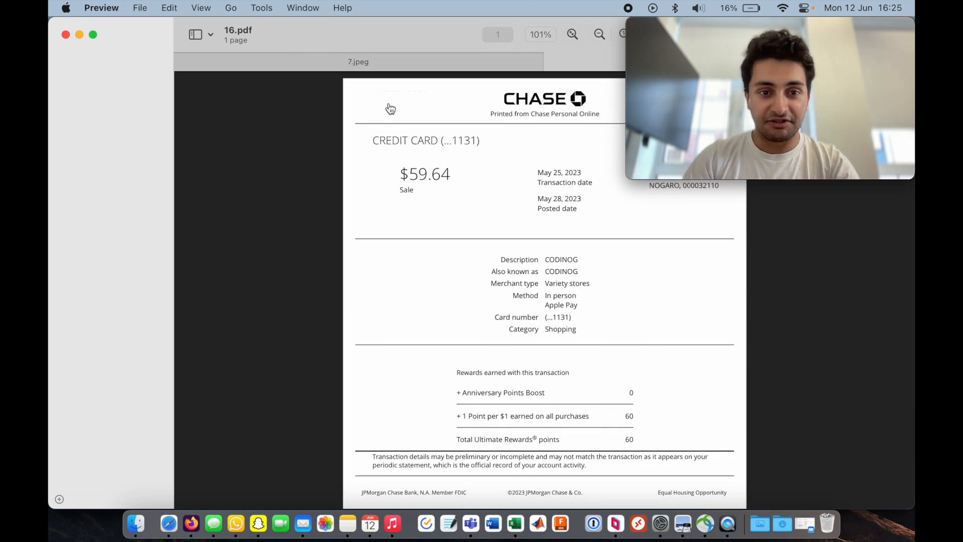
key("ctrl+alt+Left")
scroll(463, 215, "down", 5)
scroll(462, 215, "up", 5)
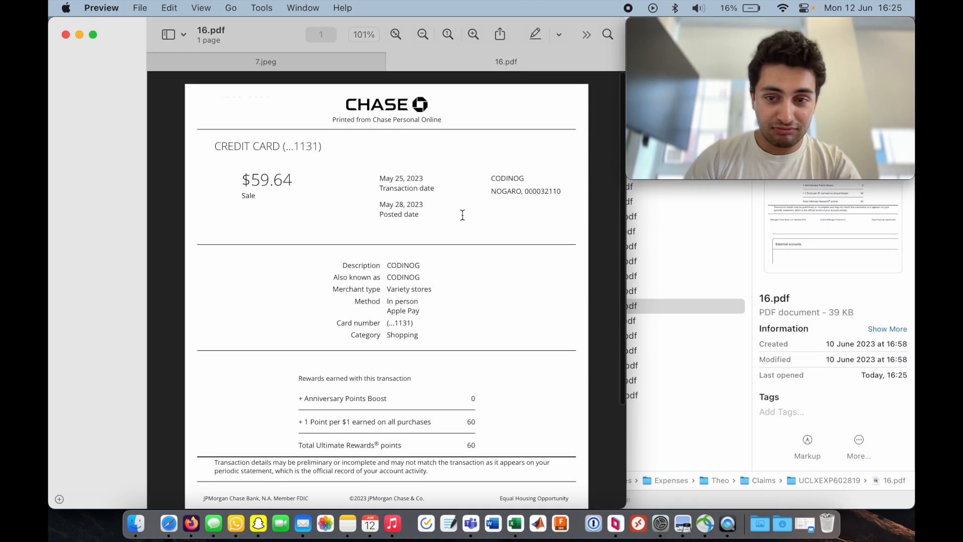
scroll(371, 241, "down", 6)
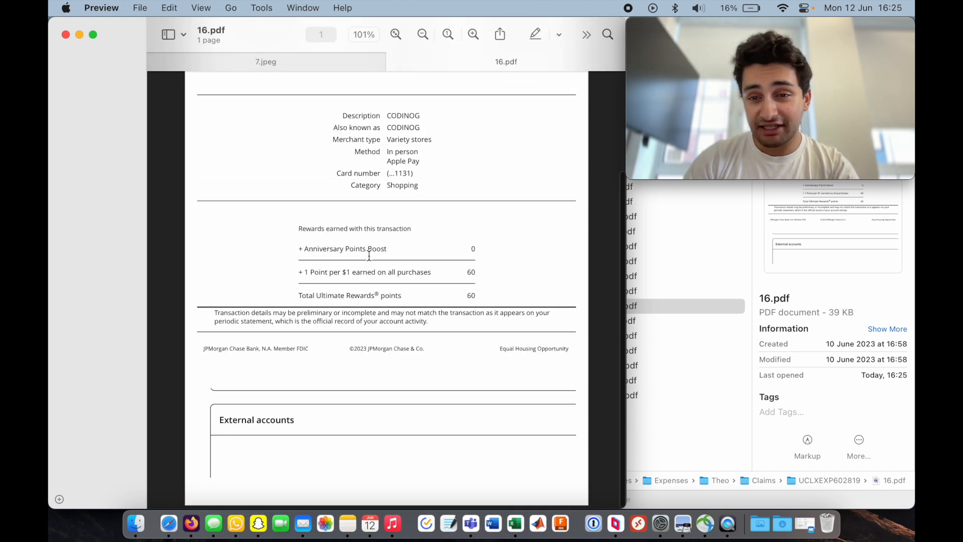
scroll(369, 256, "up", 3)
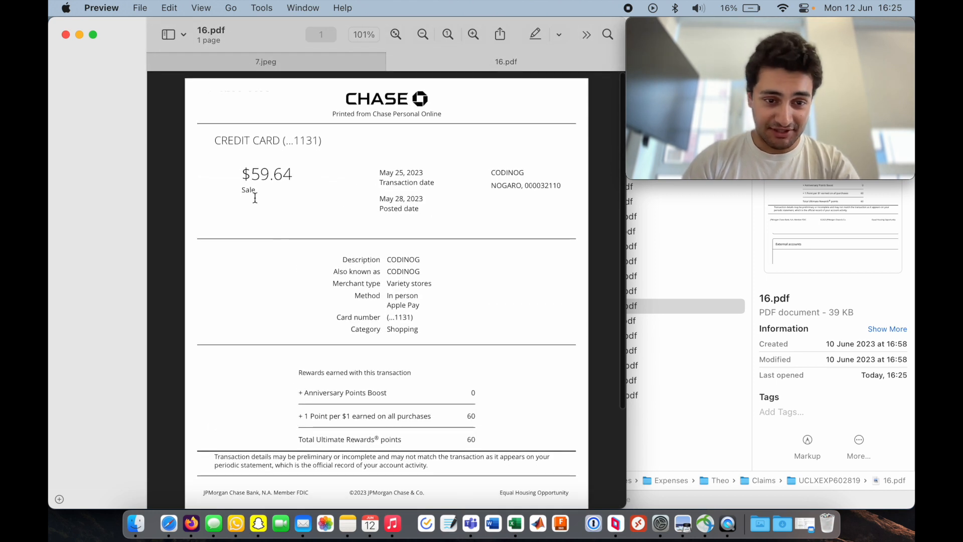
double_click(281, 175)
double_click(393, 260)
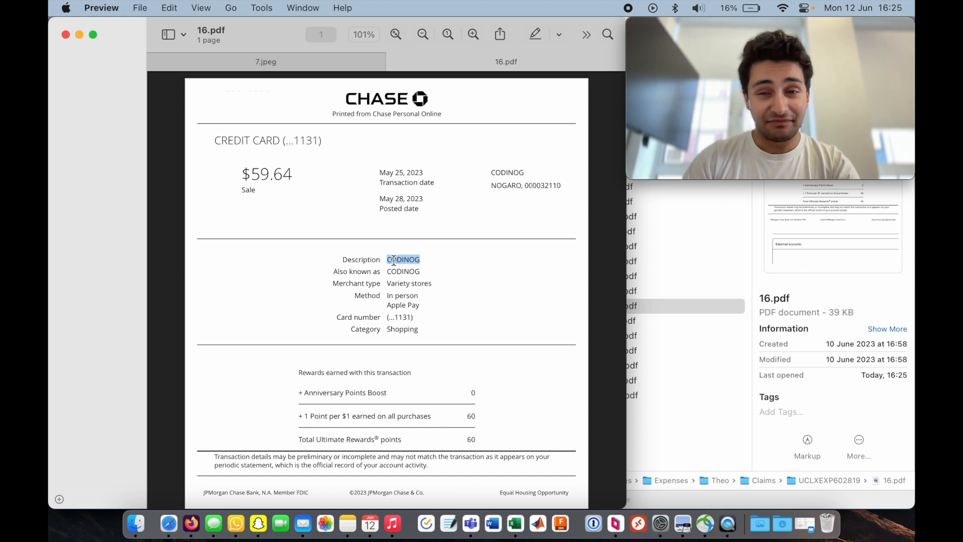
left_click(458, 255)
- Switch back to the browser, return to the claim lines and continue to the review page
key("super+Tab")
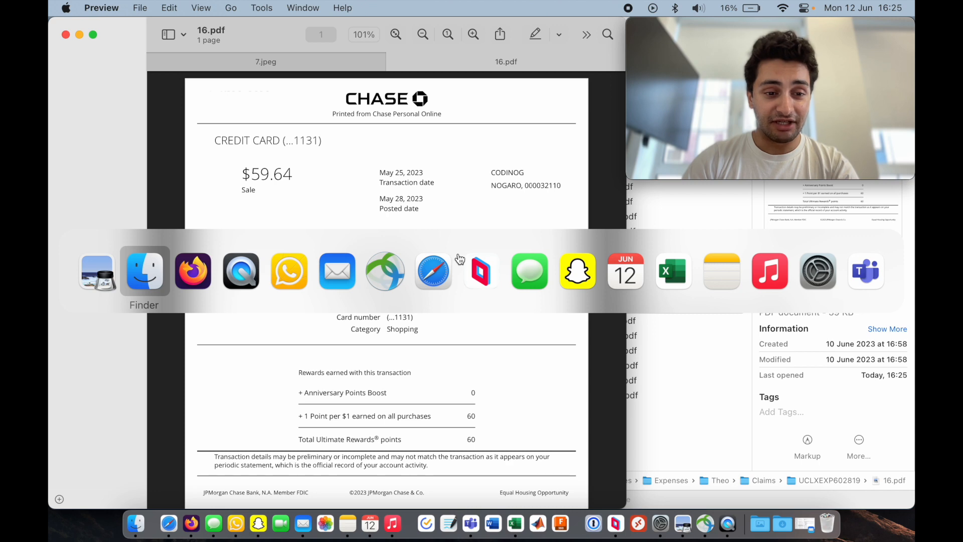
key("super+Tab")
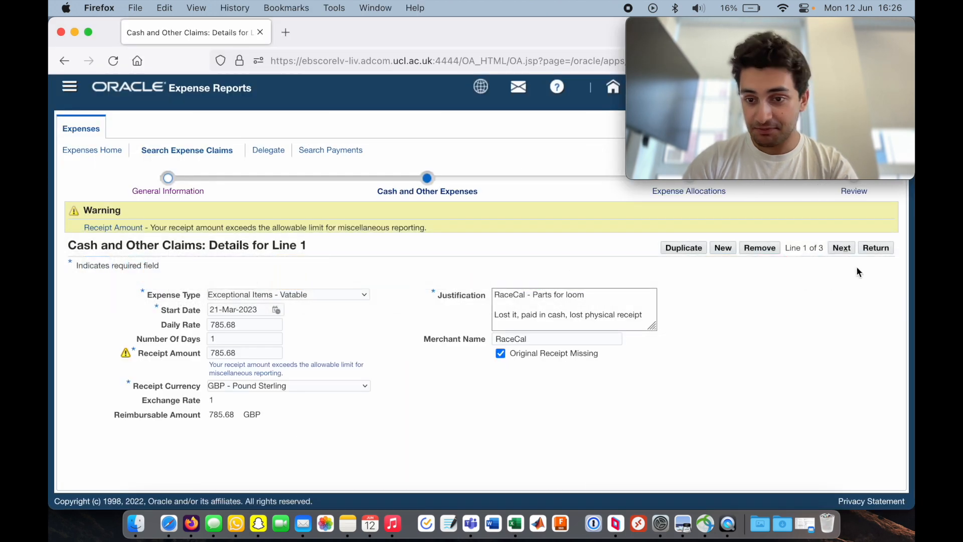
left_click(876, 250)
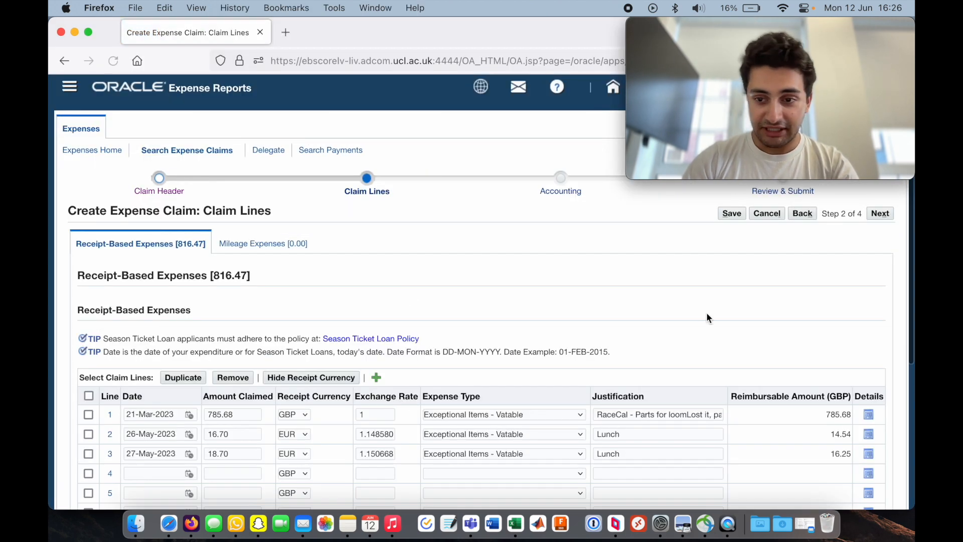
left_click(879, 214)
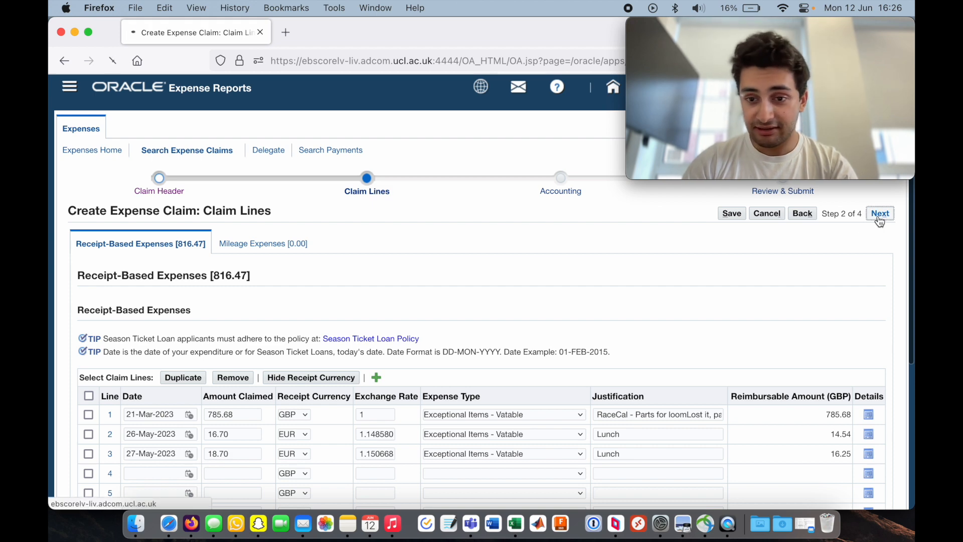
left_click(878, 216)
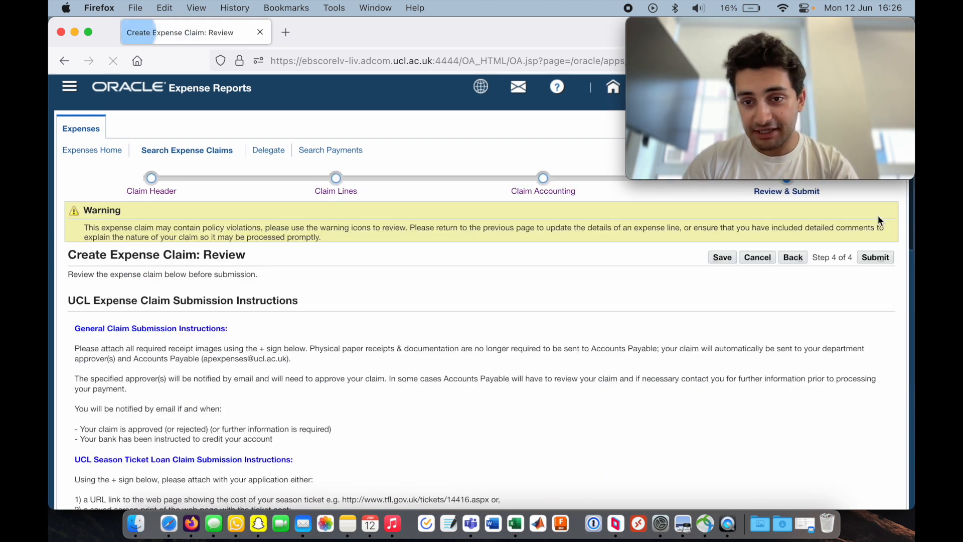
- Submit the expense claim from the review page
scroll(739, 321, "down", 2)
scroll(739, 321, "down", 10)
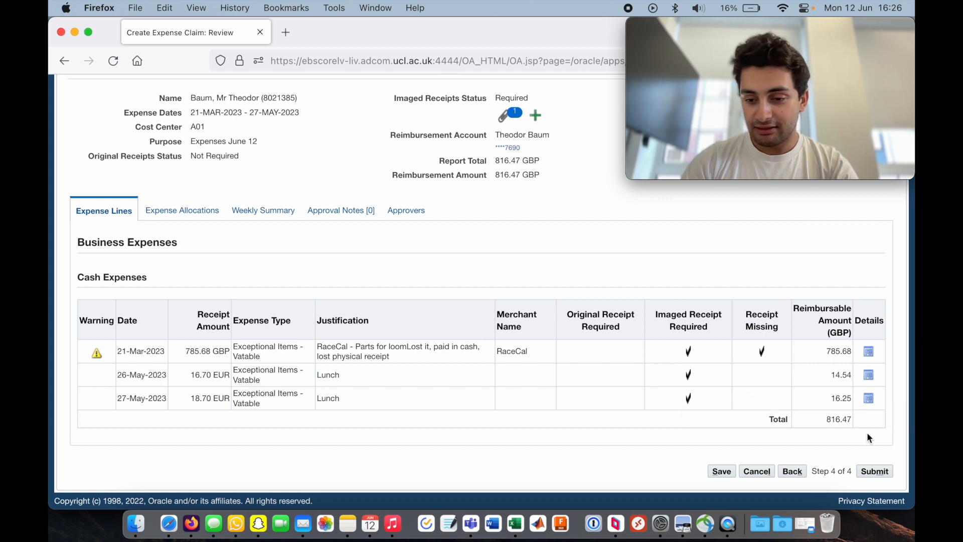
left_click(871, 472)
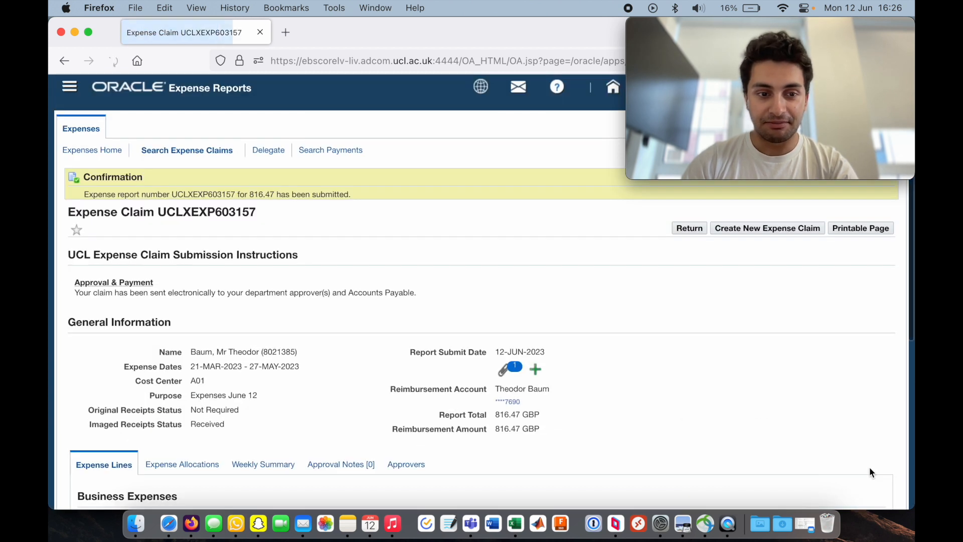
- Go to Expenses Home and examine the status and approvers of the submitted expense claims
left_click_drag(101, 194, 275, 194)
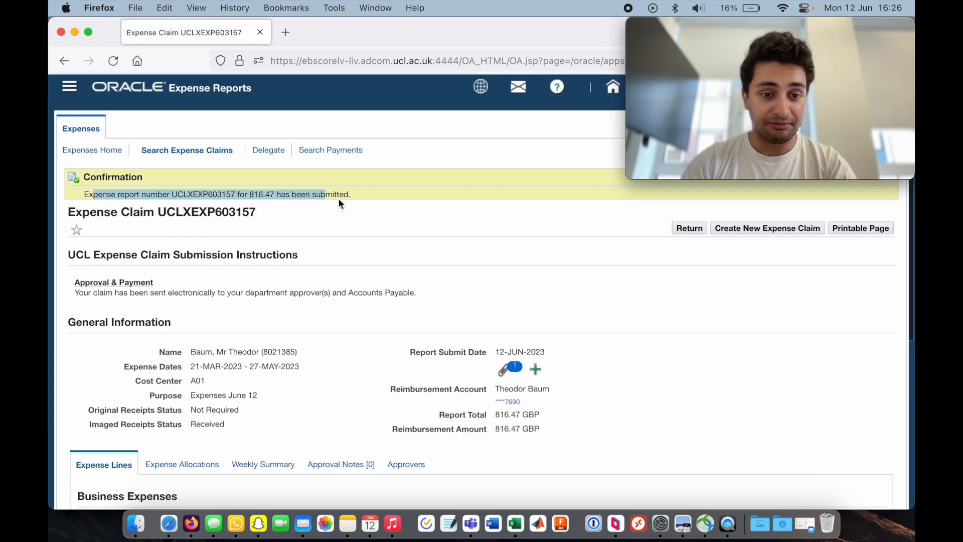
left_click(379, 222)
left_click(105, 152)
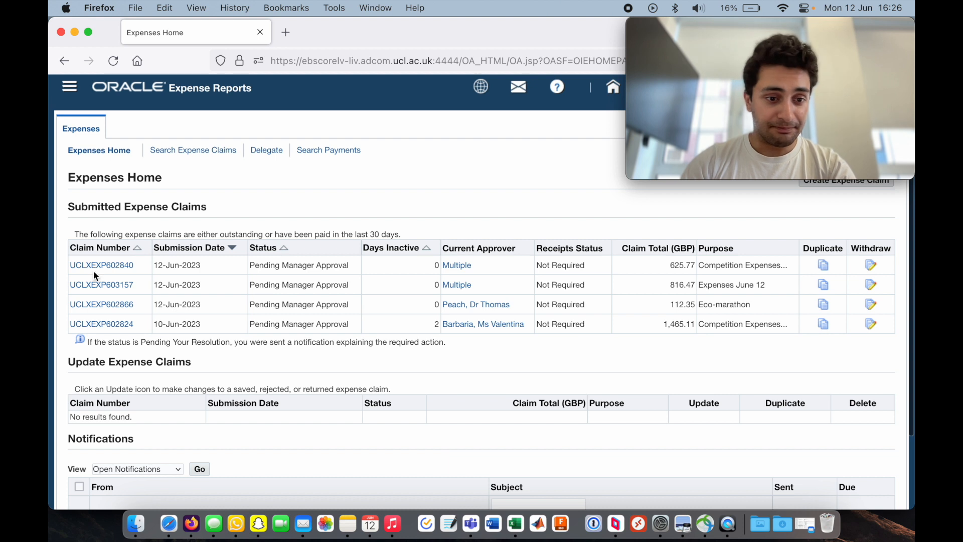
left_click_drag(92, 217, 196, 210)
left_click(197, 210)
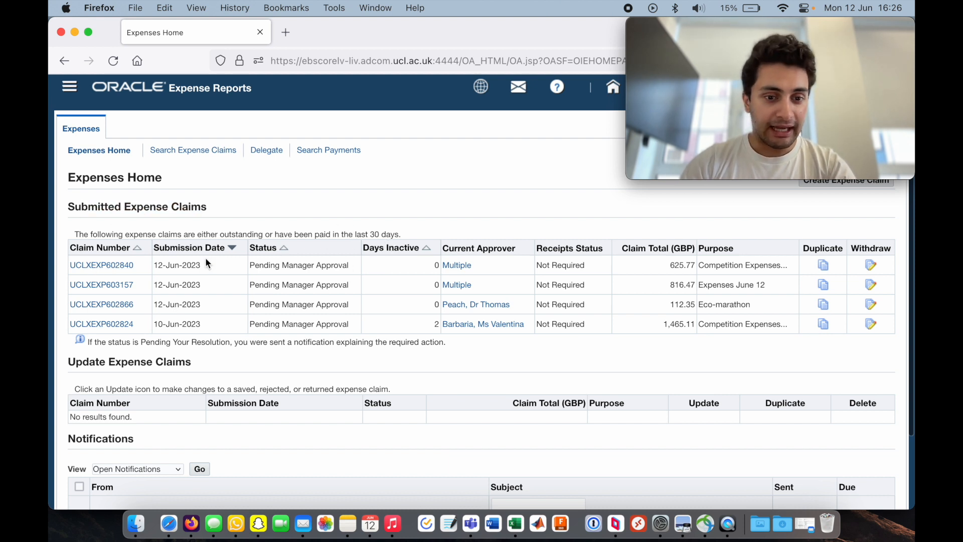
left_click_drag(248, 267, 372, 268)
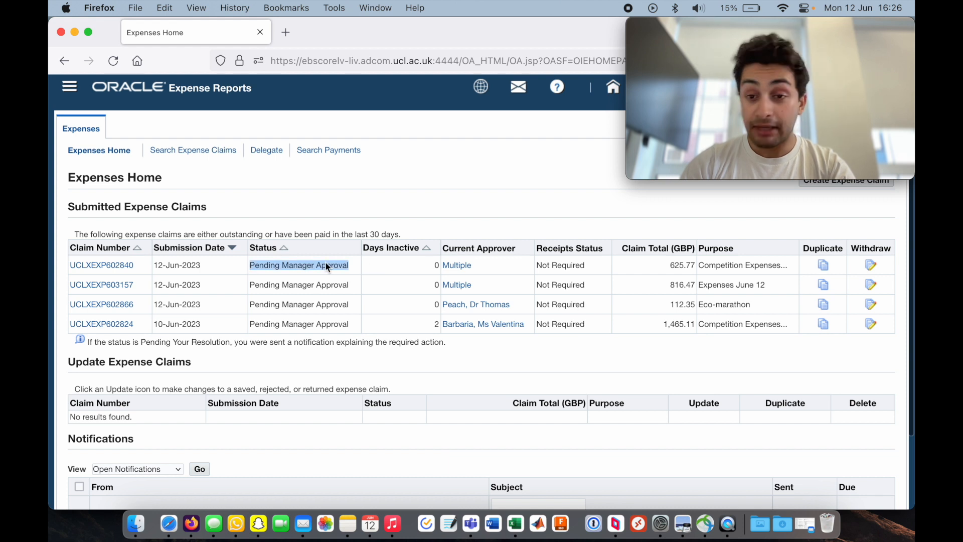
left_click(389, 267)
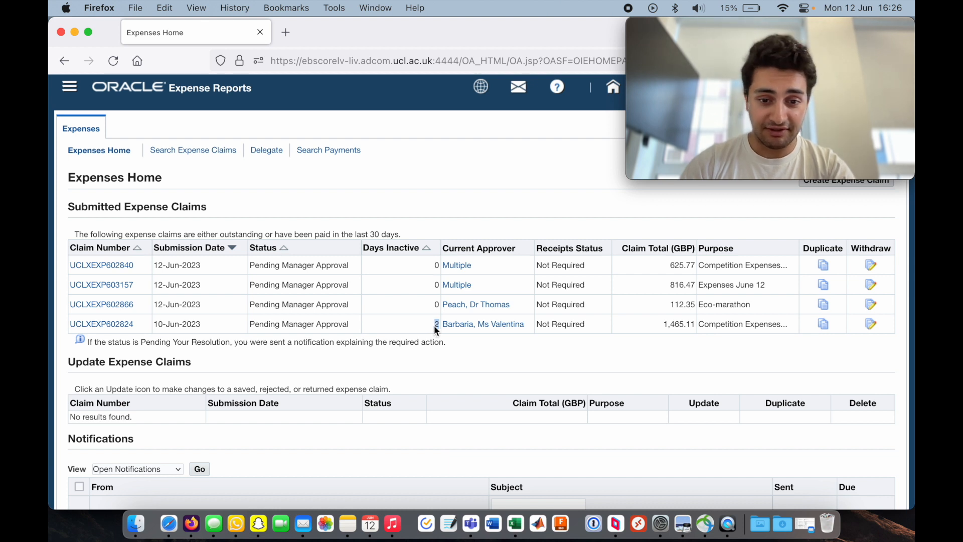
left_click(494, 346)
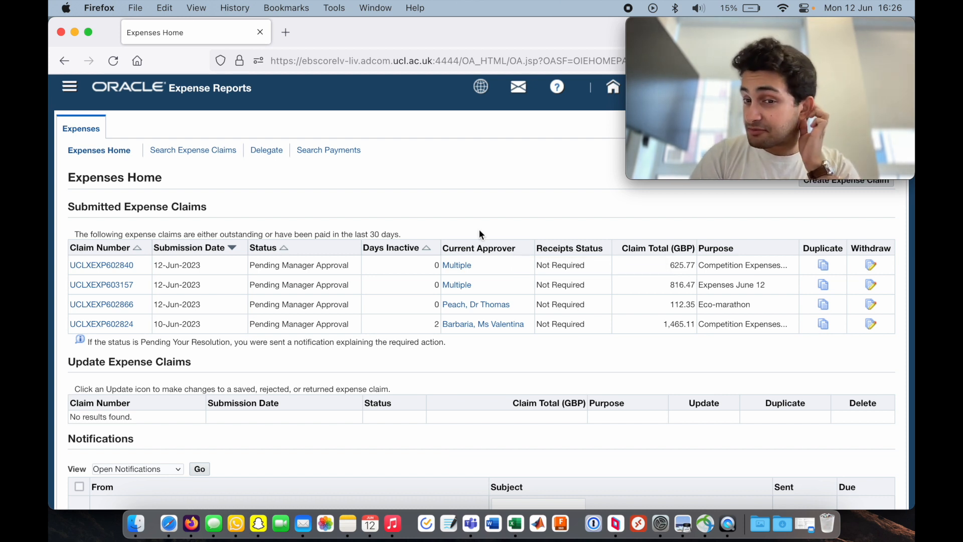
- Open the approvers of the first submitted claim, then return to Expenses Home
left_click(458, 264)
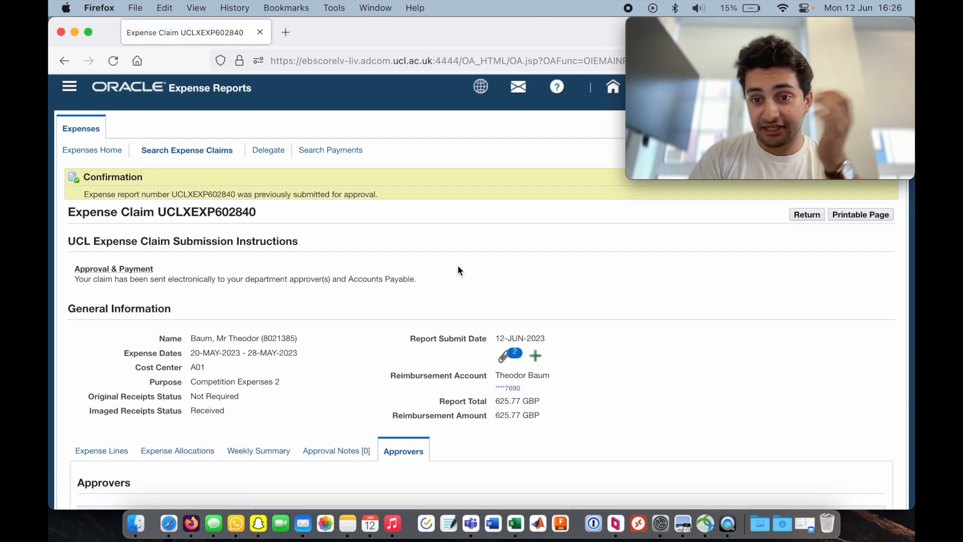
scroll(554, 233, "down", 5)
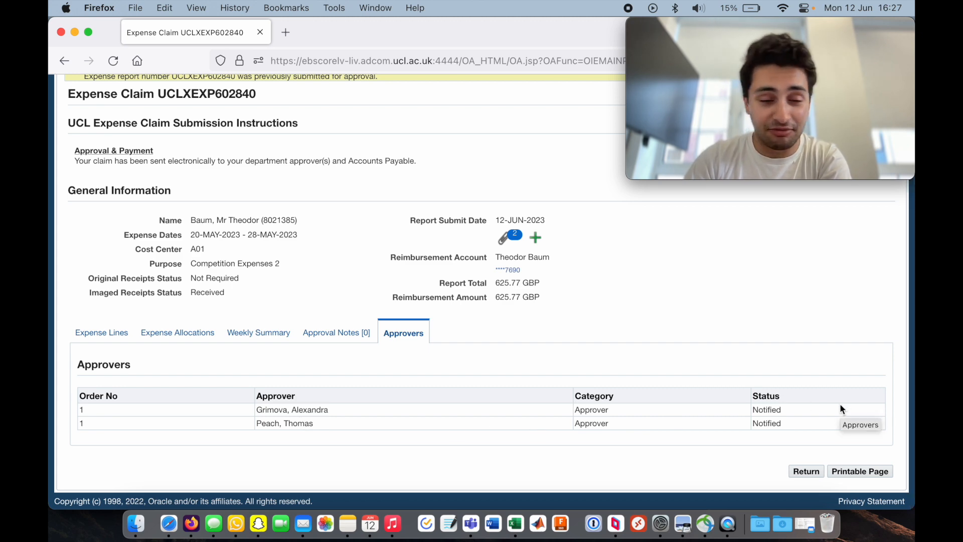
scroll(839, 404, "up", 5)
left_click(92, 151)
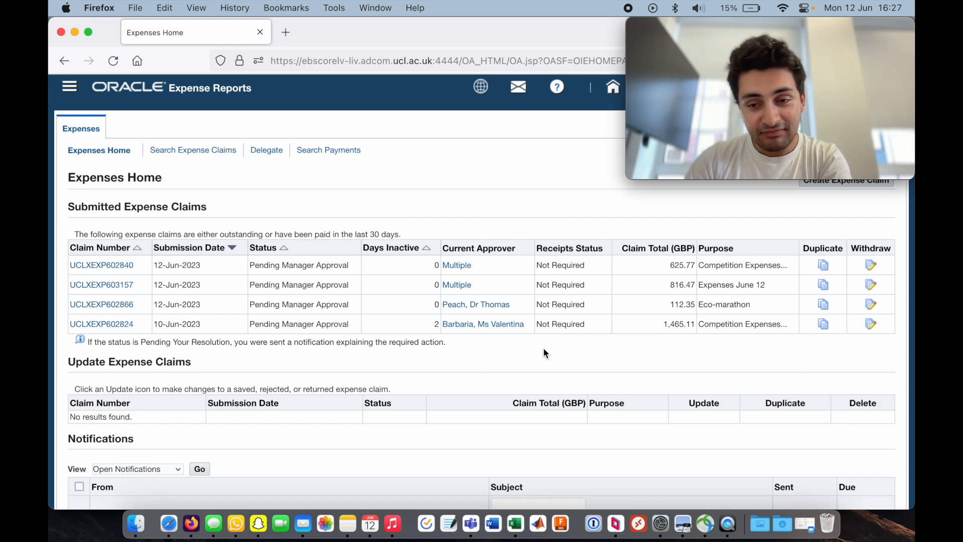
- Switch to Mail and open a new viewer window on the sent messages
left_click(303, 523)
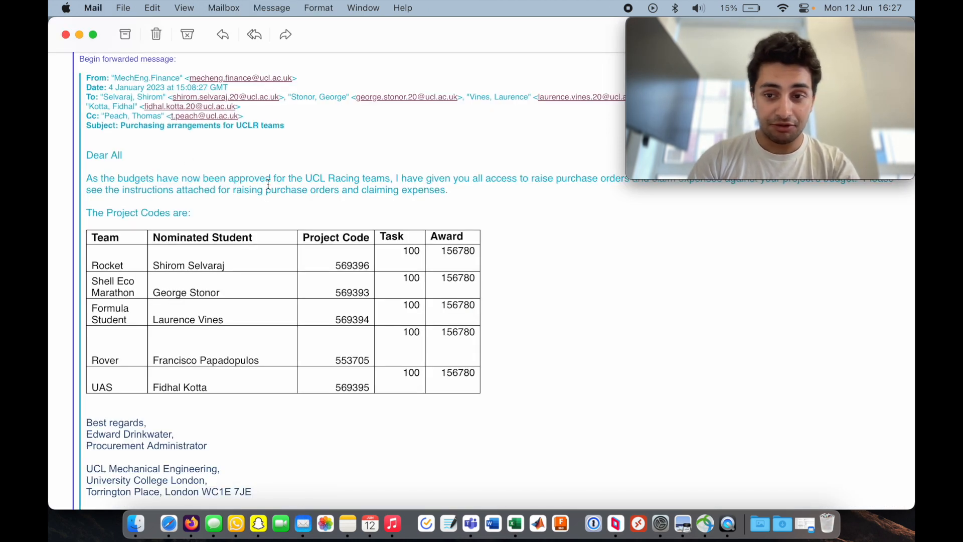
right_click(303, 523)
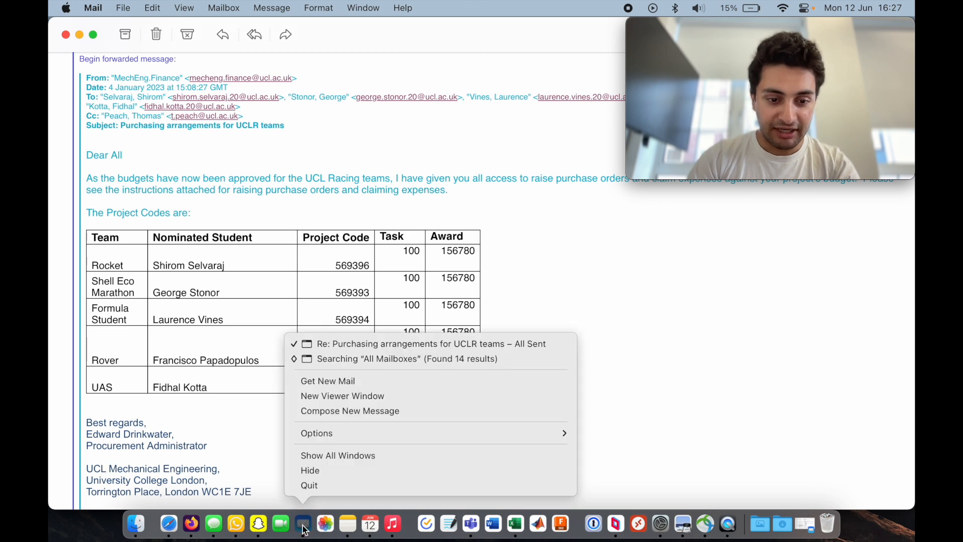
left_click(354, 395)
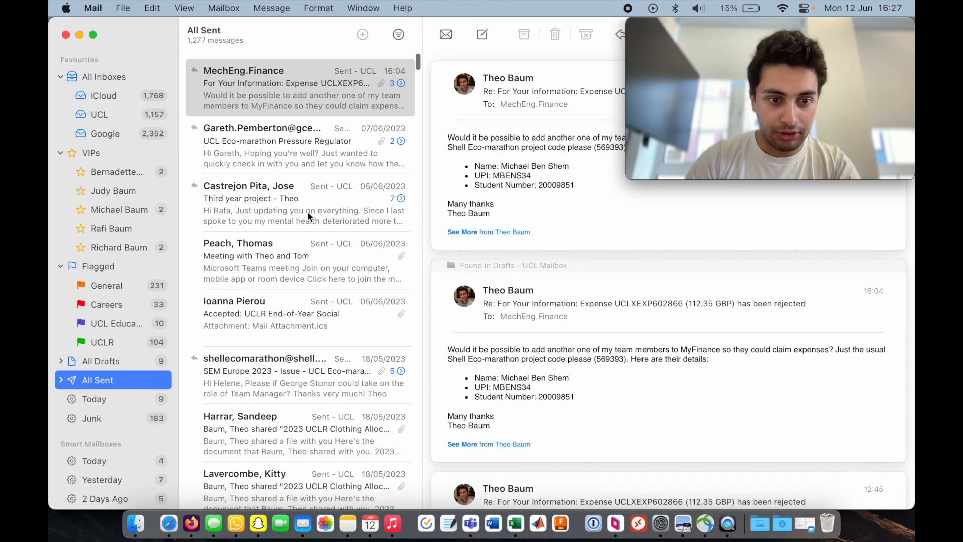
scroll(589, 240, "down", 6)
scroll(574, 310, "down", 14)
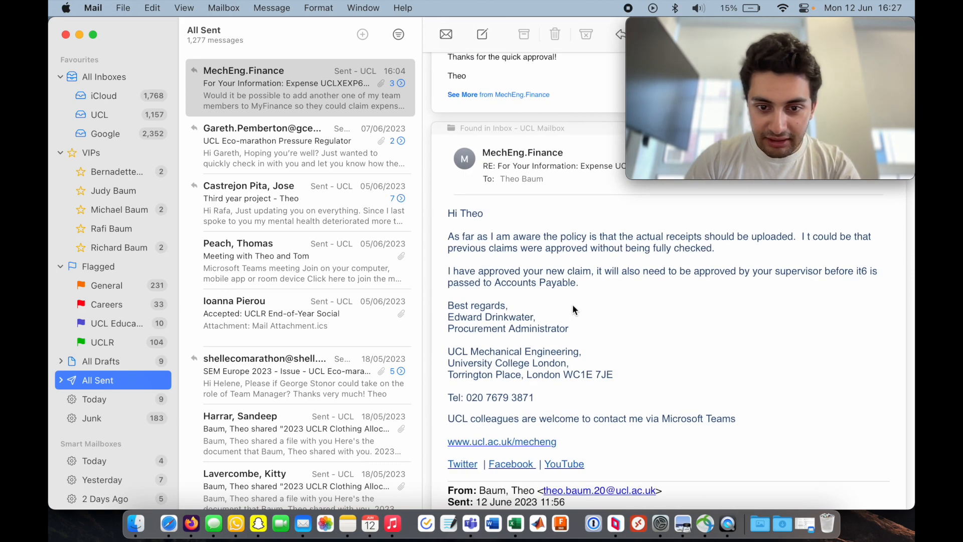
scroll(574, 310, "up", 20)
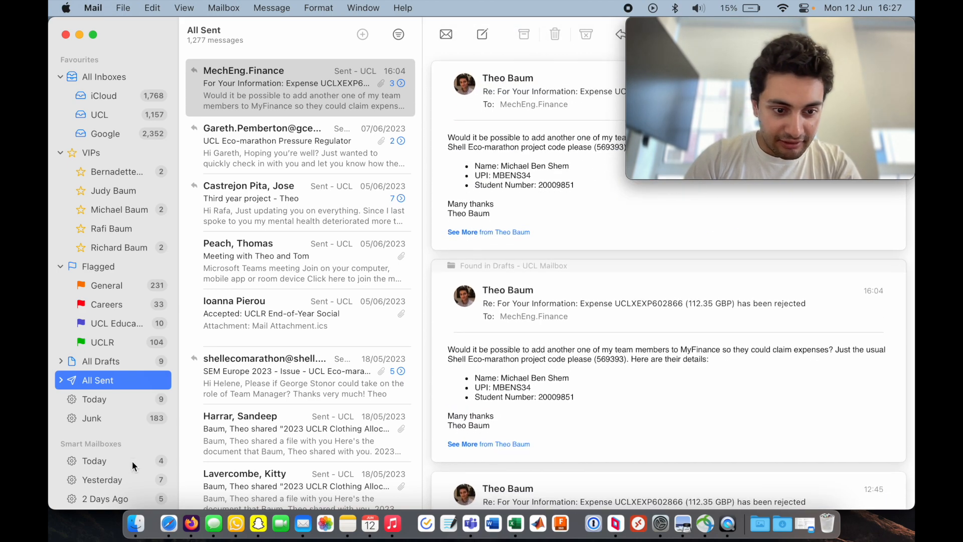
- Open today's MyFinance Workflow Mailer rejection email and read the rejection reason
left_click(95, 460)
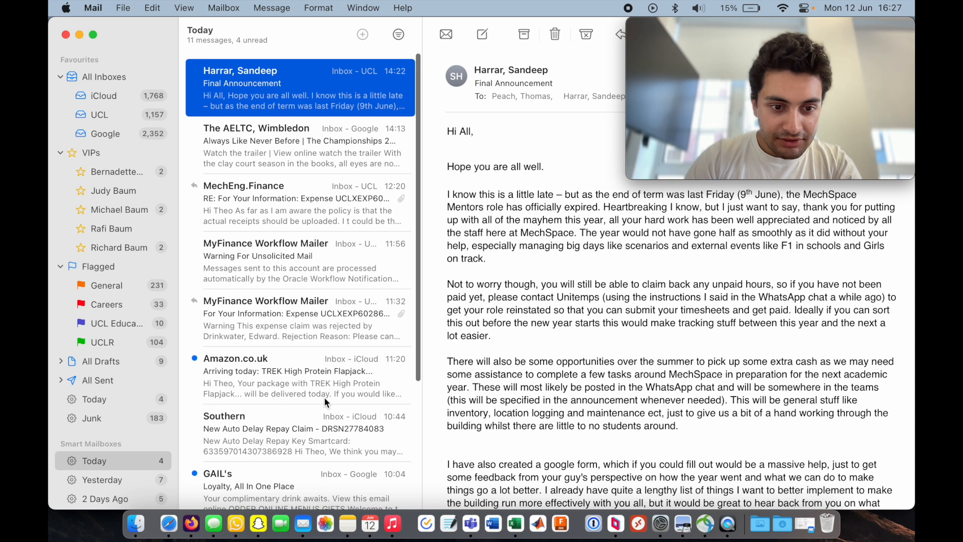
left_click(316, 326)
left_click_drag(699, 31, 146, 22)
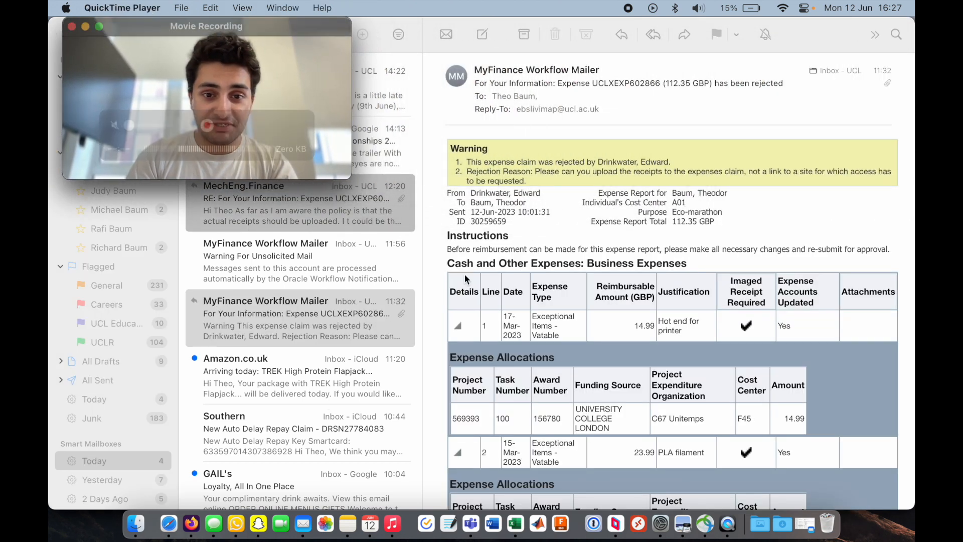
left_click(564, 207)
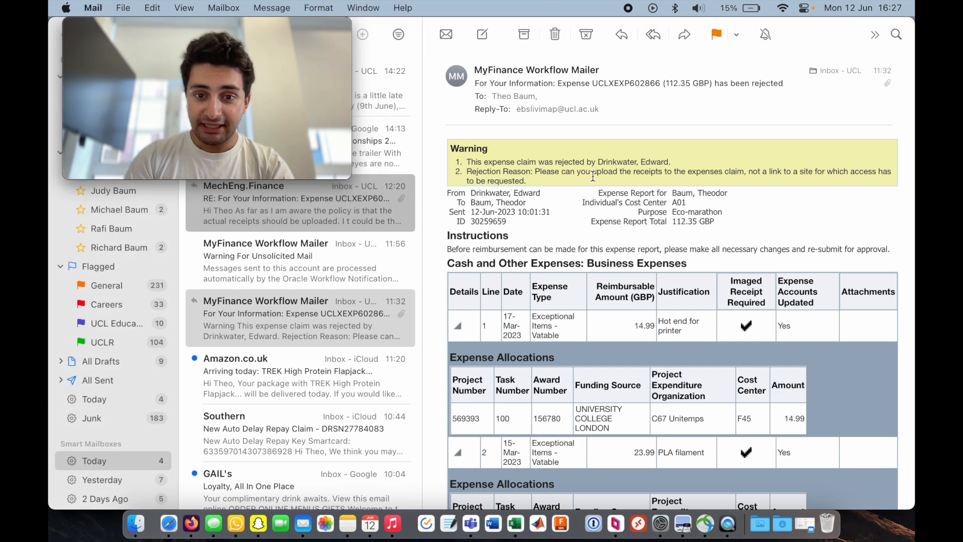
left_click_drag(551, 172, 693, 177)
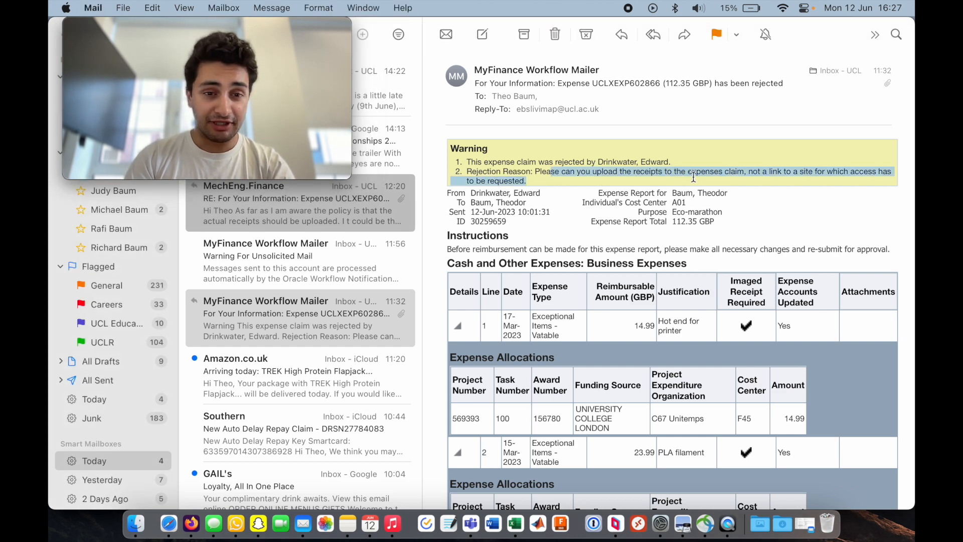
left_click(748, 178)
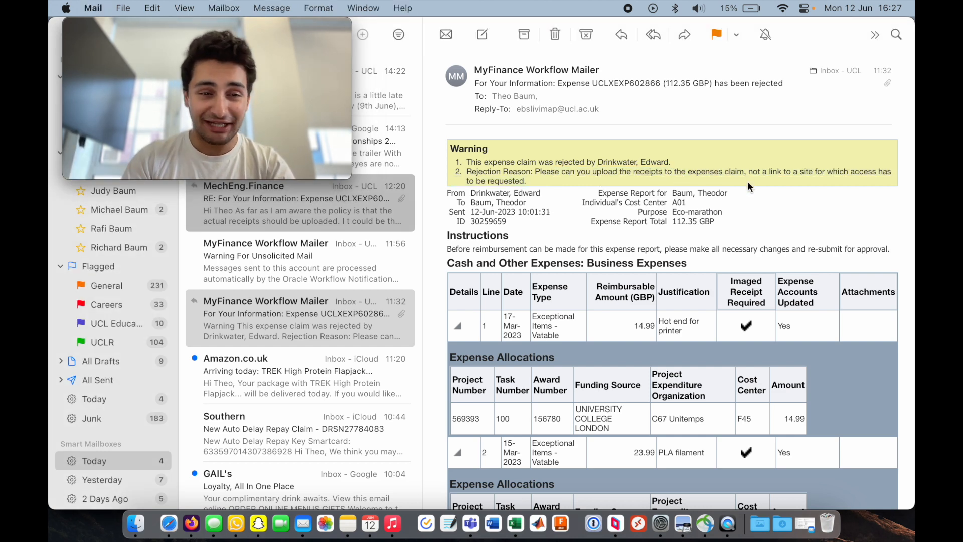
- Scroll through the rejection email's expense lines and approval notes
scroll(748, 181, "down", 5)
scroll(748, 181, "up", 4)
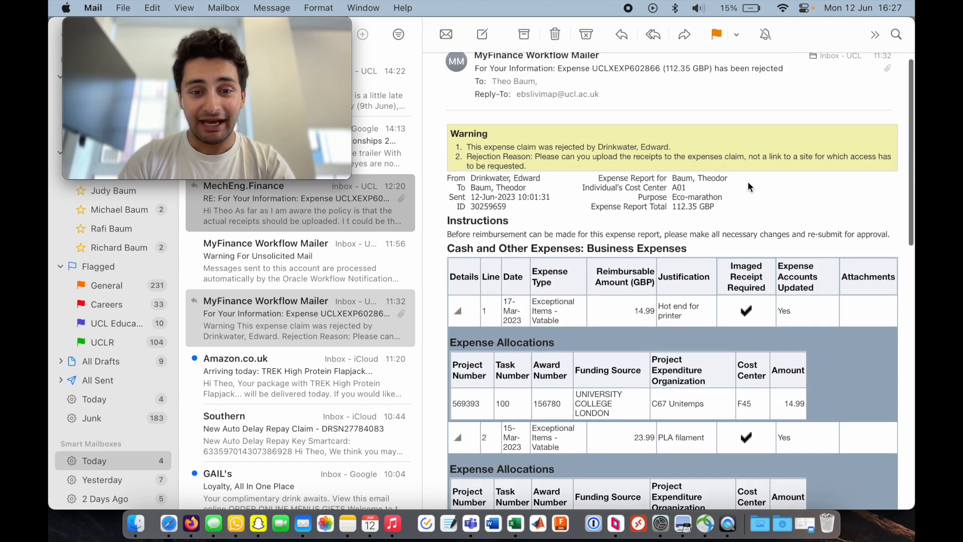
scroll(736, 262, "down", 3)
scroll(736, 262, "up", 4)
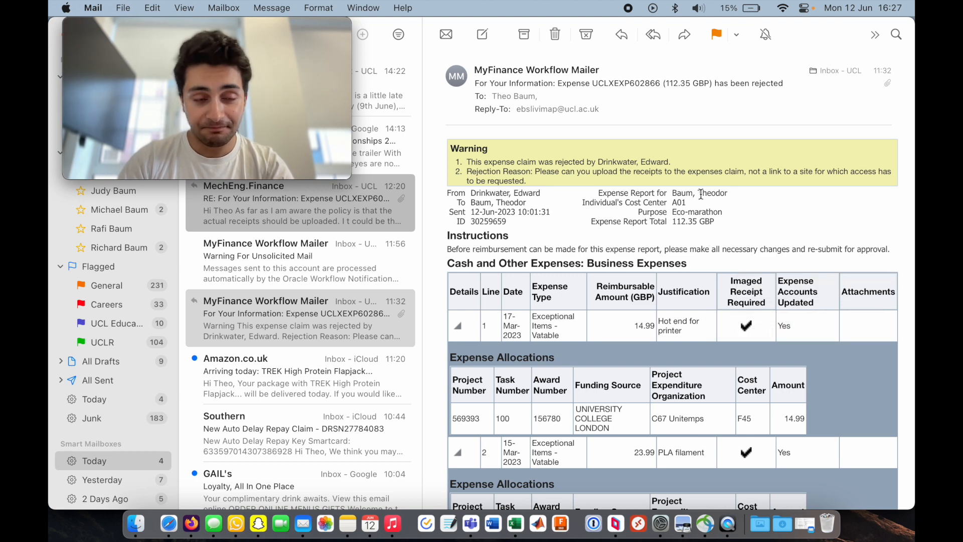
scroll(701, 196, "down", 15)
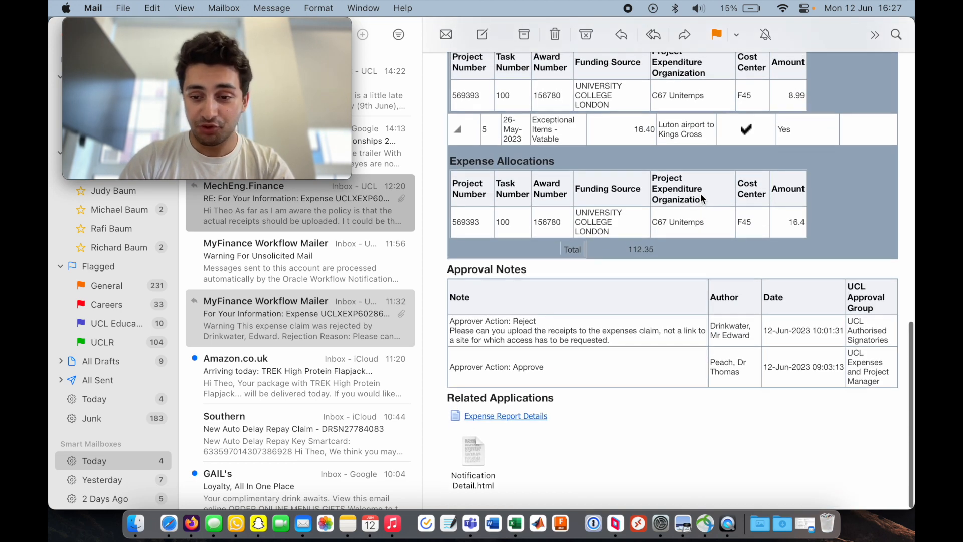
scroll(701, 198, "up", 2)
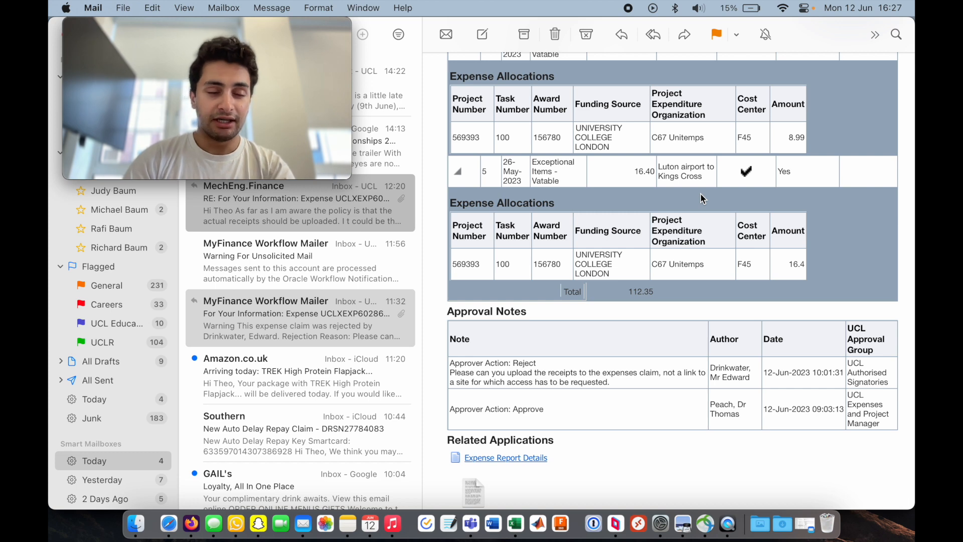
scroll(682, 281, "up", 15)
scroll(652, 381, "down", 1)
key("super+Tab")
key("super+Tab")
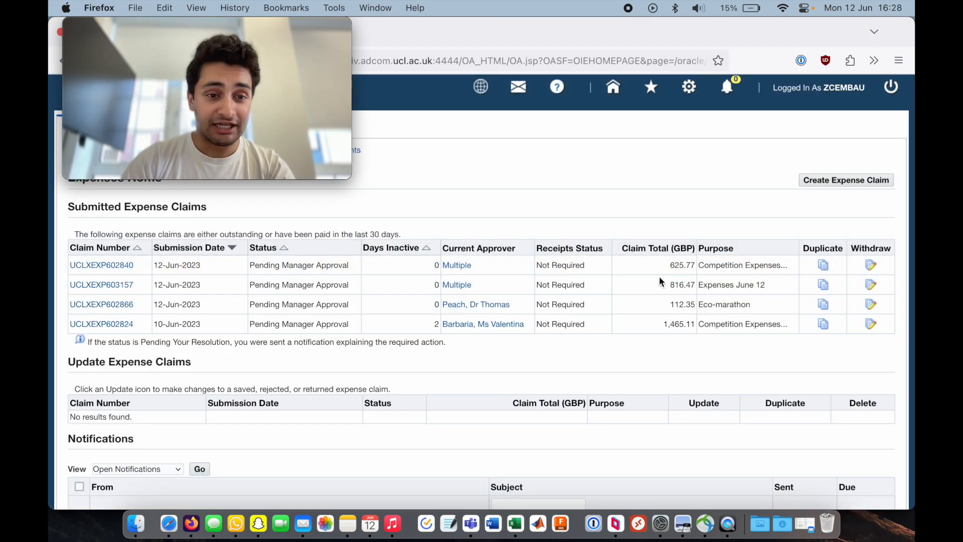
key("super+Tab")
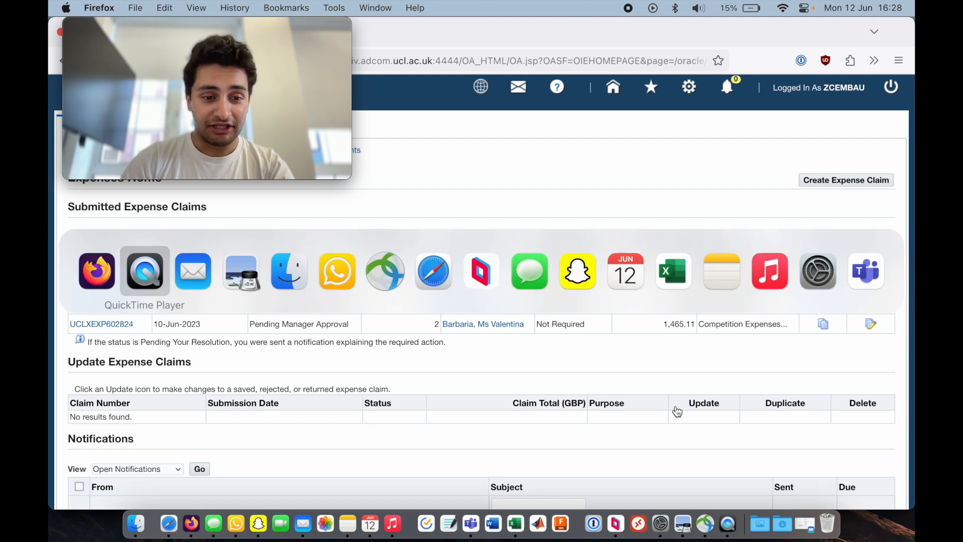
key("super+Tab")
- Search the mail for disbursem, then clear the search
key("super+alt+f")
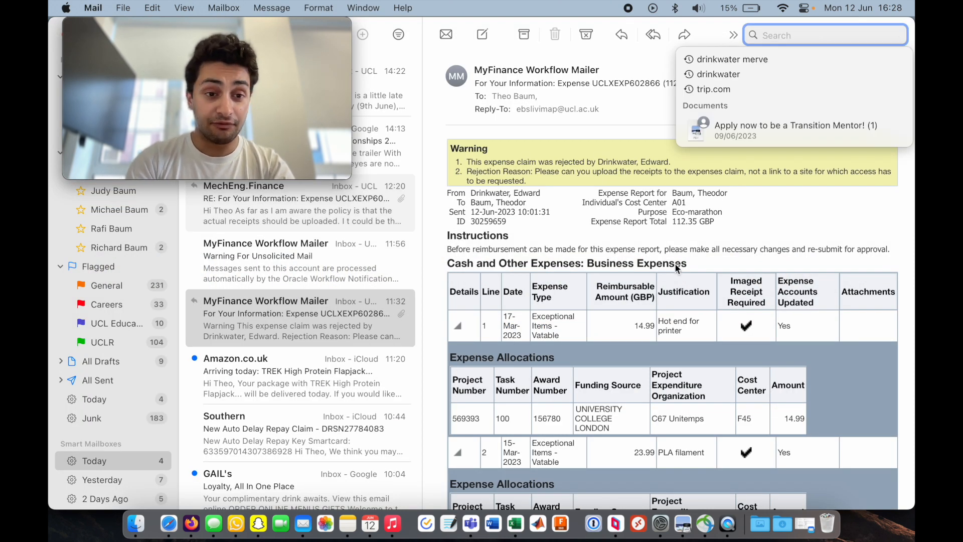
type("disbursme")
key("BackSpace")
key("BackSpace")
type("em")
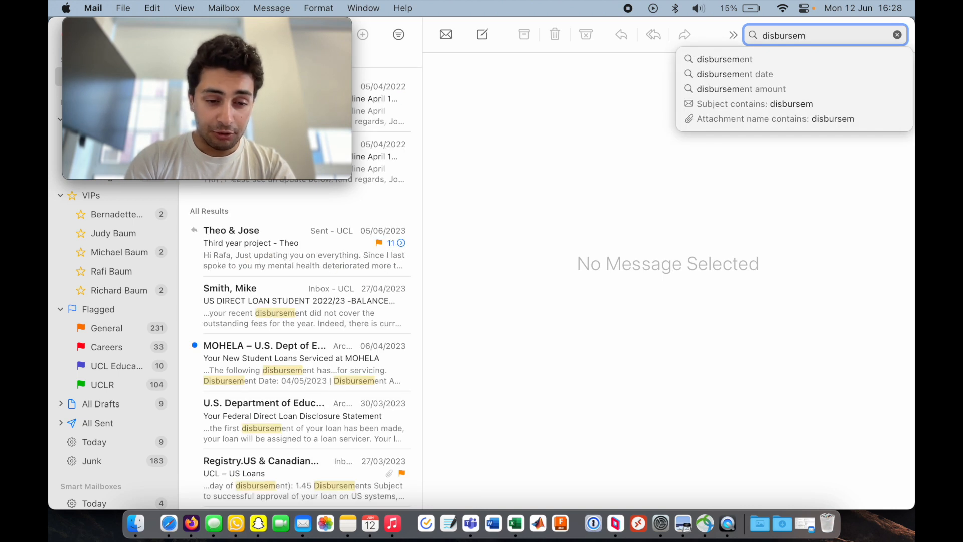
key("super+a")
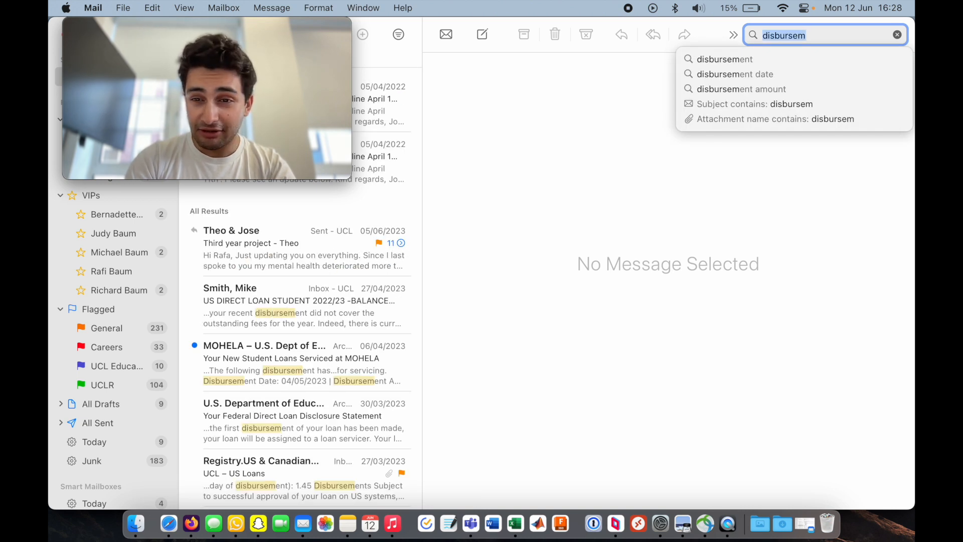
key("BackSpace")
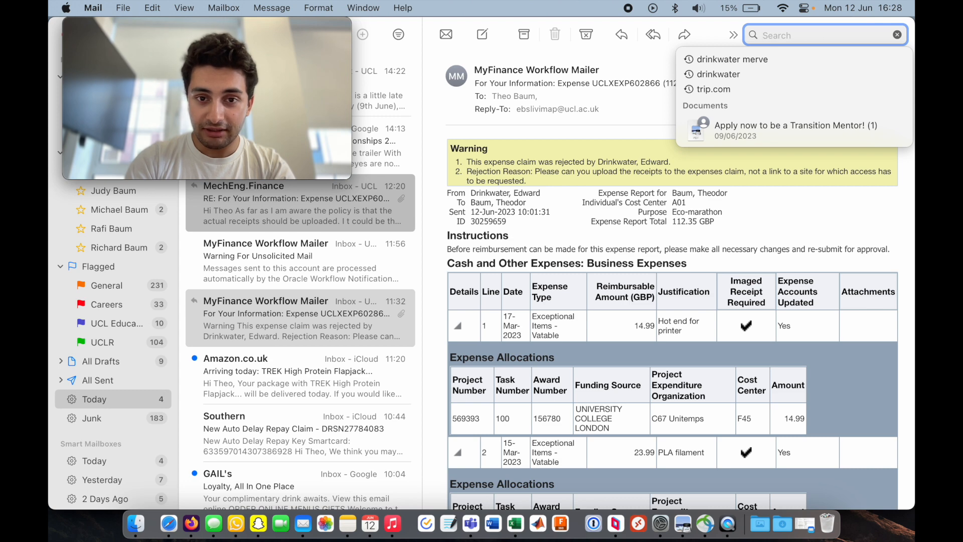
- Search the mail for myfinance and scroll through the matching messages
type("myfinance")
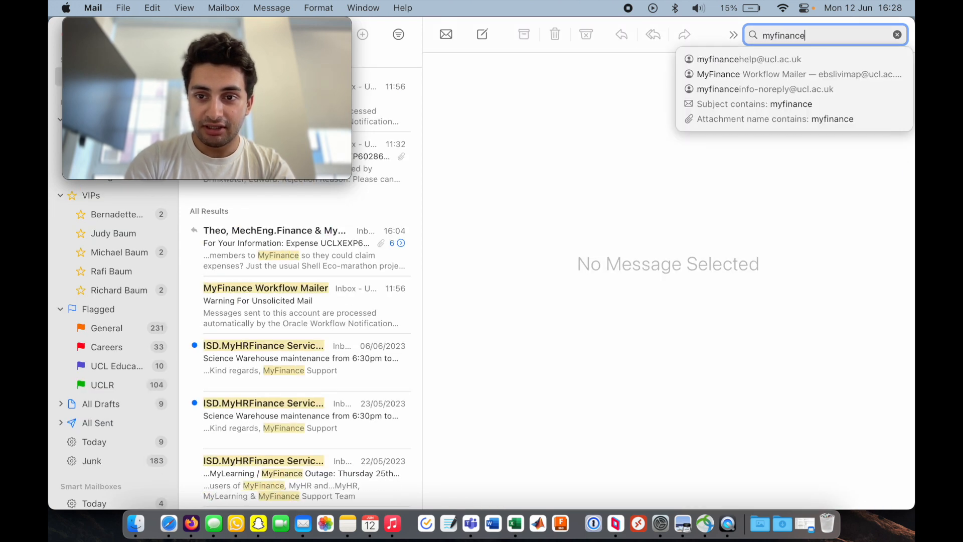
scroll(357, 354, "down", 15)
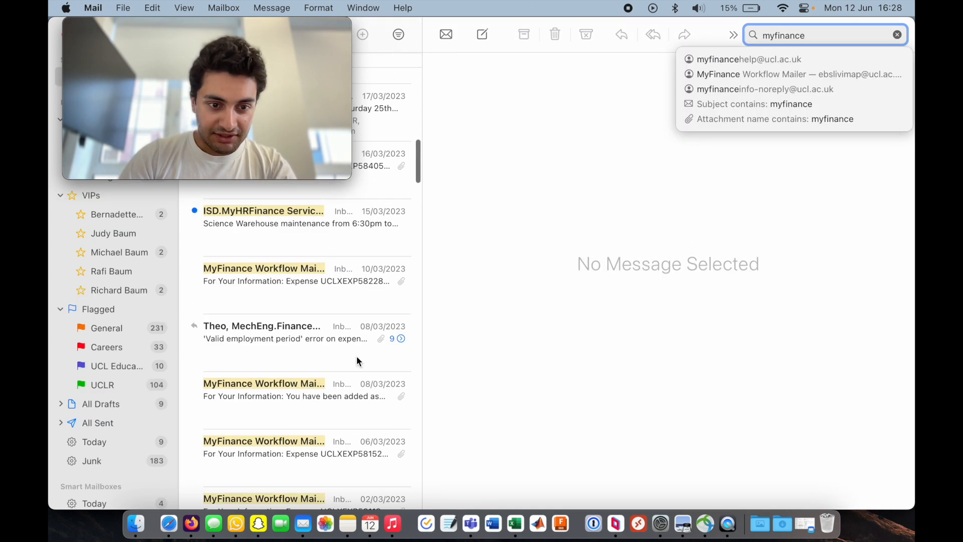
scroll(356, 355, "up", 5)
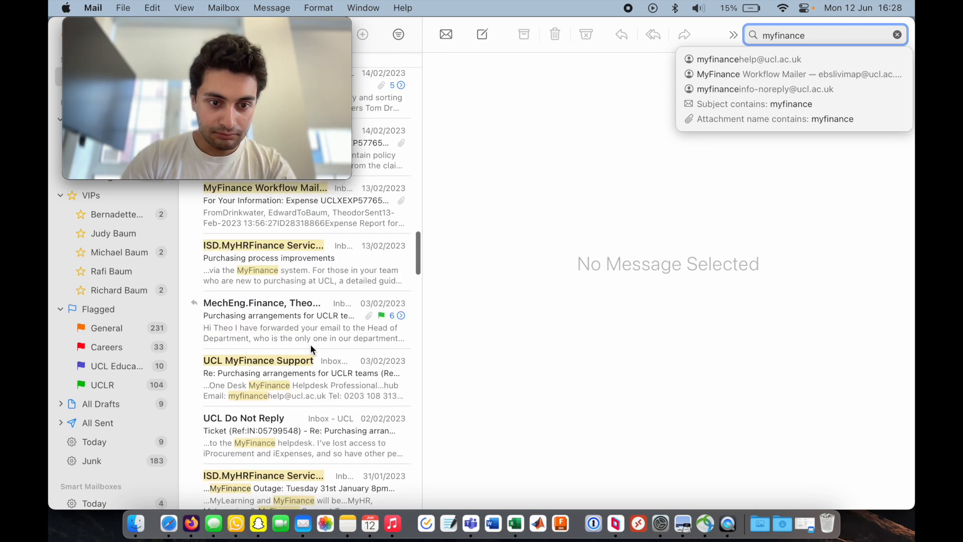
scroll(318, 369, "up", 10)
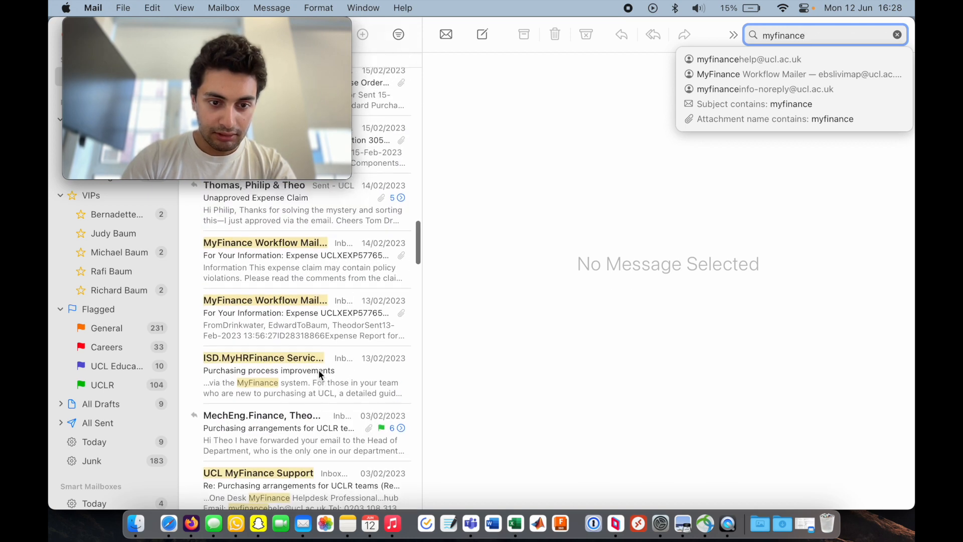
scroll(319, 372, "up", 15)
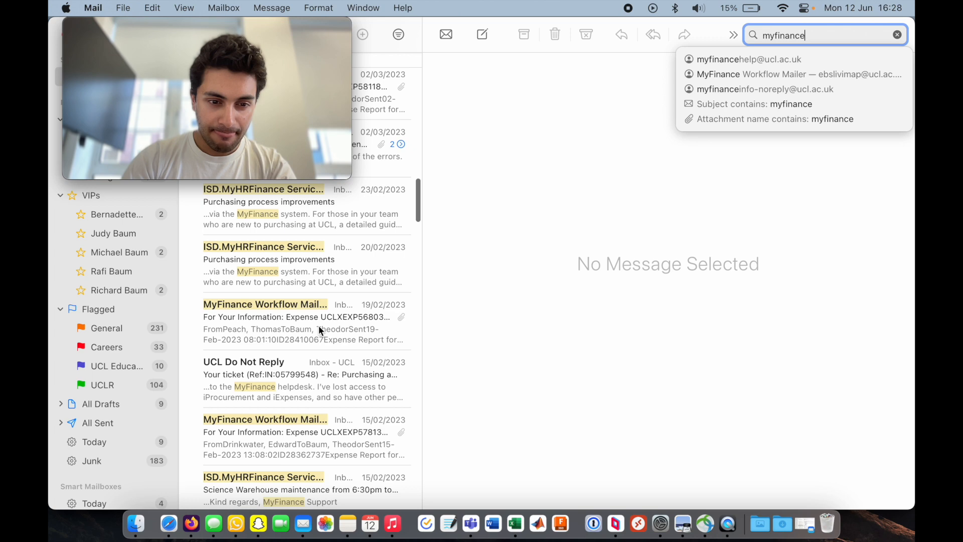
- Open several earlier MyFinance Workflow Mailer expense approval emails to compare their details
left_click(319, 328)
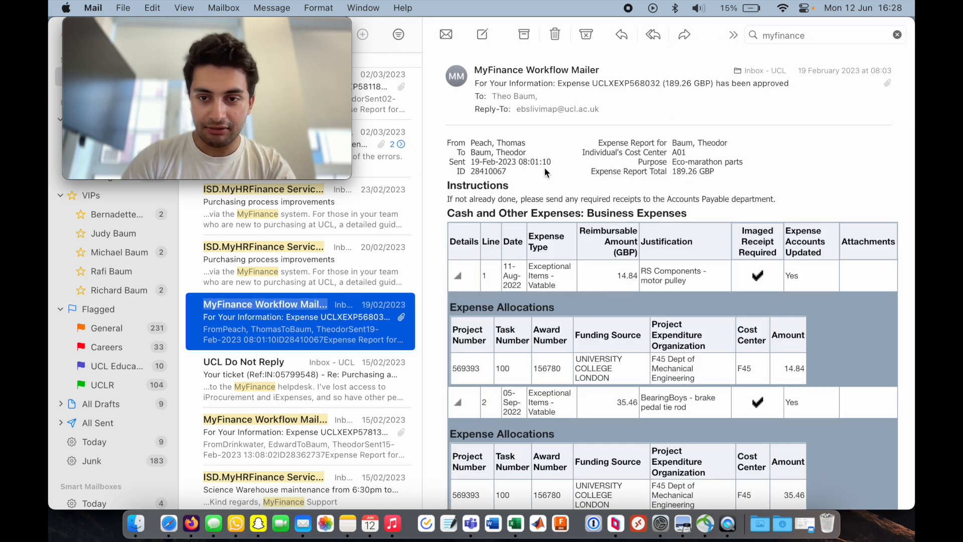
scroll(280, 326, "up", 9)
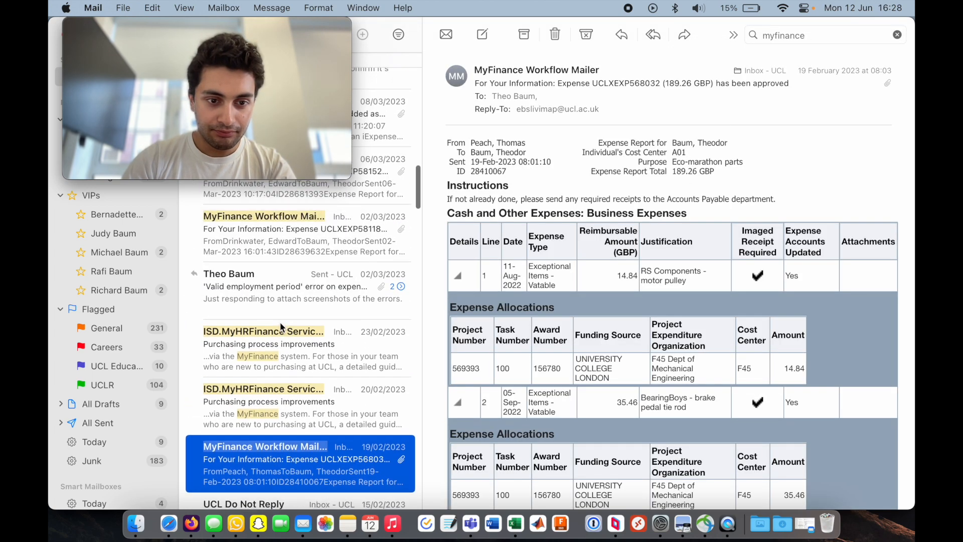
scroll(280, 322, "up", 4)
left_click(308, 328)
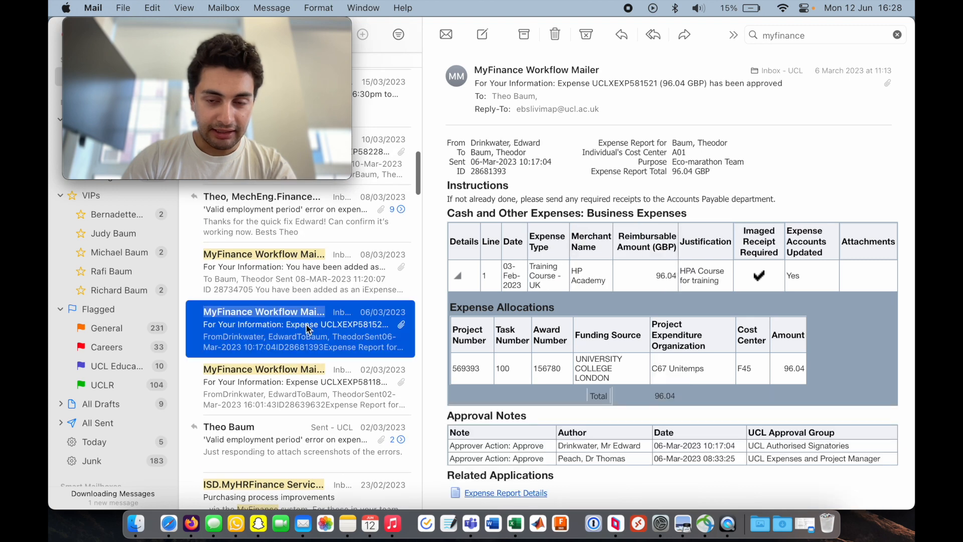
scroll(307, 326, "up", 2)
left_click(306, 324)
scroll(305, 323, "up", 9)
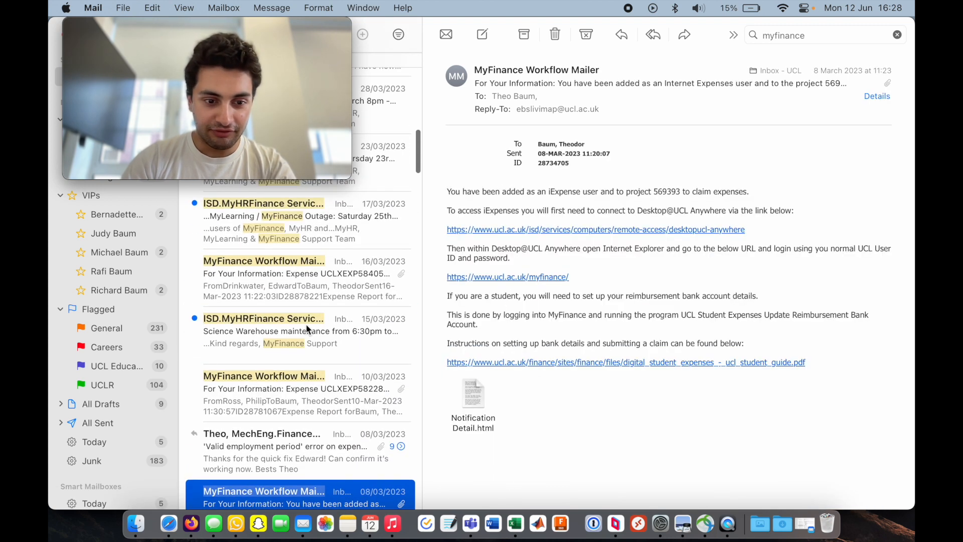
left_click(305, 390)
scroll(354, 306, "up", 3)
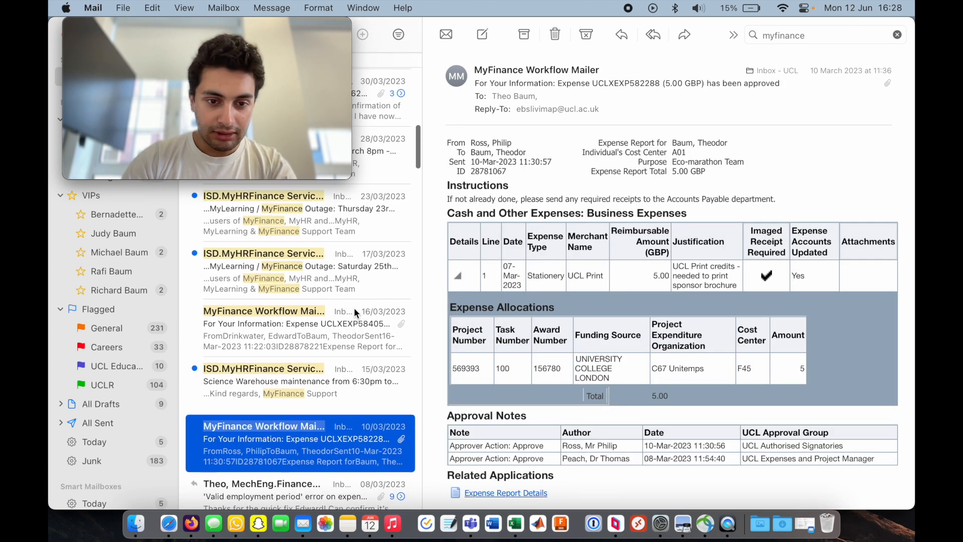
scroll(355, 341, "up", 10)
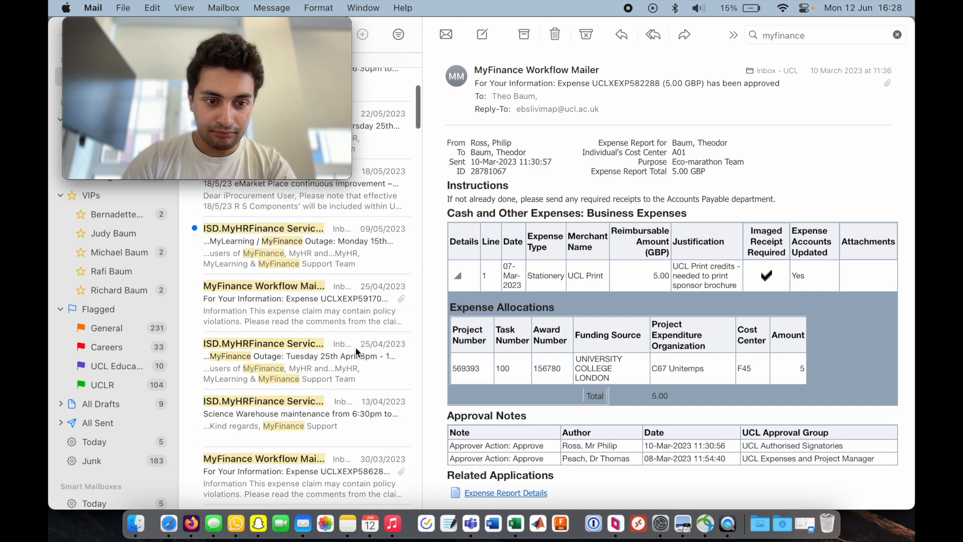
double_click(643, 83)
key("super+c")
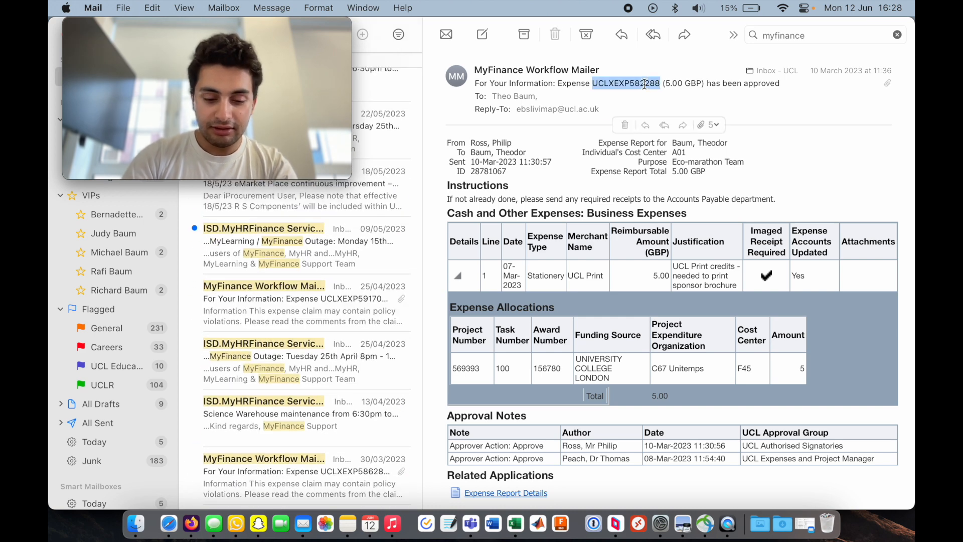
key("super+alt+f")
key("super+v")
key("Return")
left_click(350, 253)
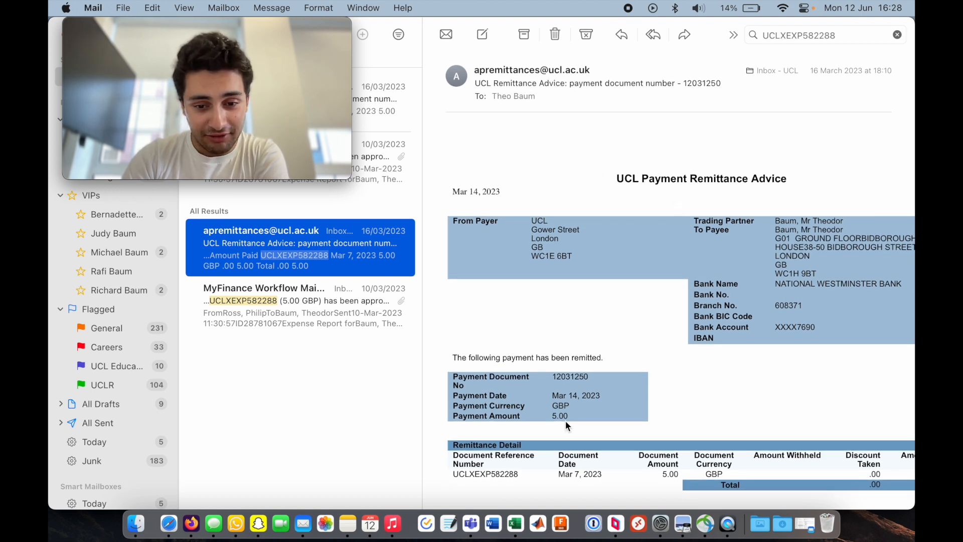
left_click_drag(552, 396, 692, 399)
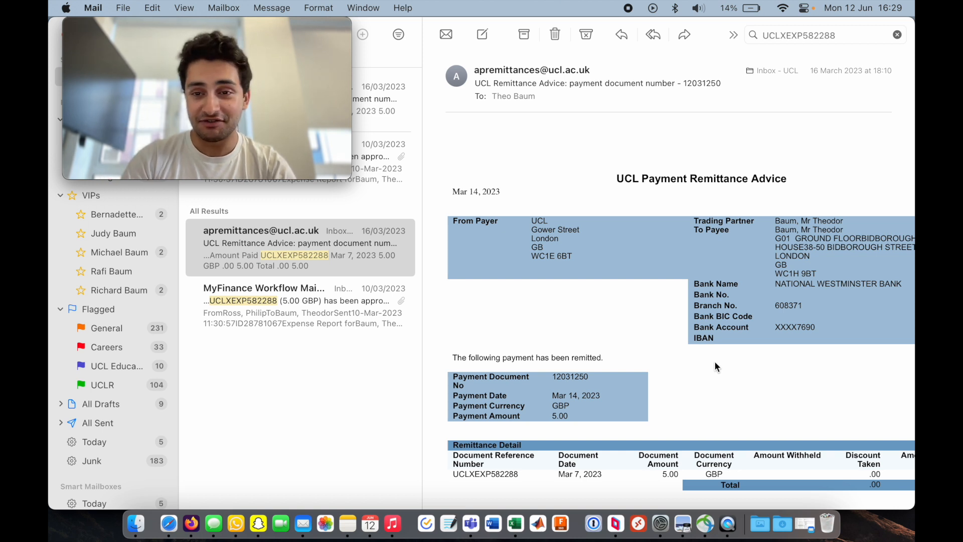
mouse_move(682, 130)
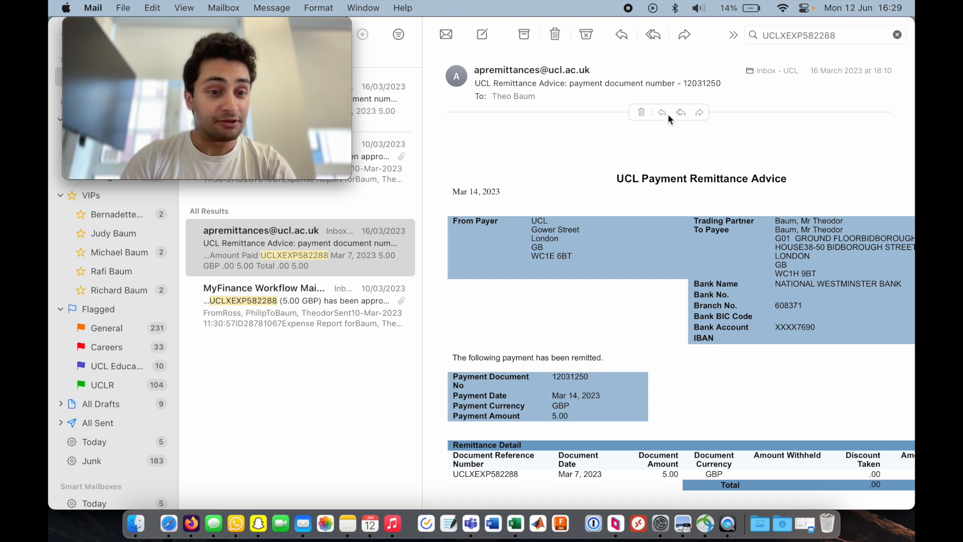